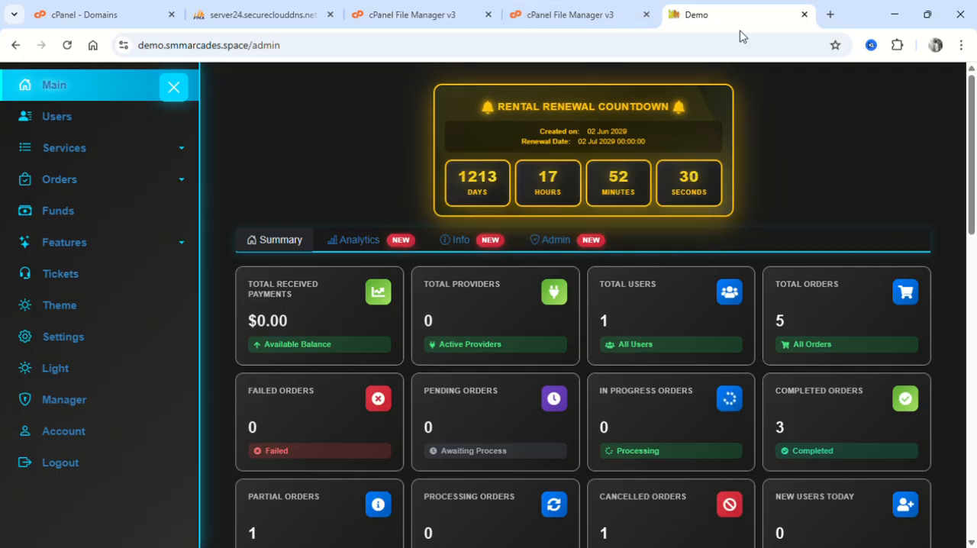
# Open a second copy of the admin panel at demo.smmarcades.space/admin in a new browser tab.
pyautogui.click(310, 45)
pyautogui.moveTo(310, 45); pyautogui.dragTo(116, 59)
pyautogui.hotkey('ctrl', 'c')
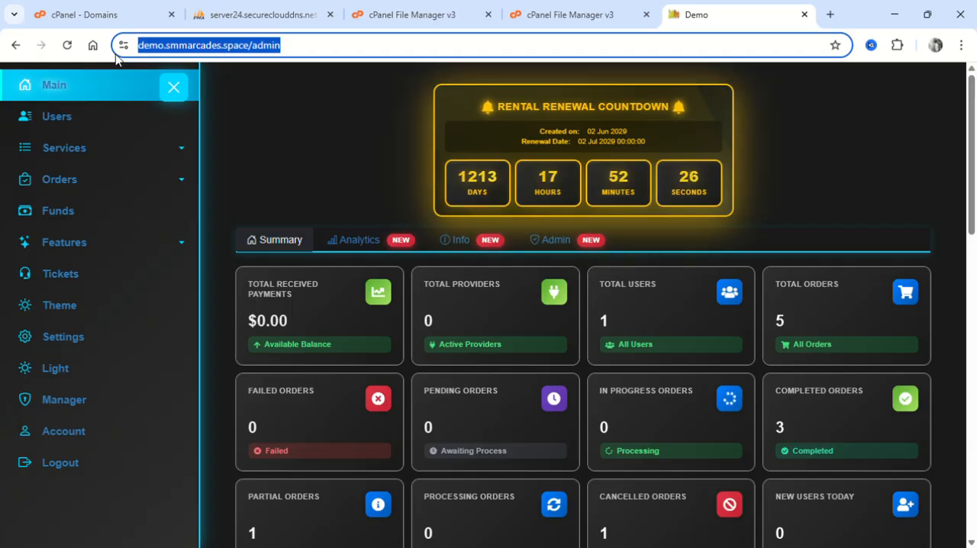
pyautogui.click(830, 15)
pyautogui.hotkey('ctrl', 'v')
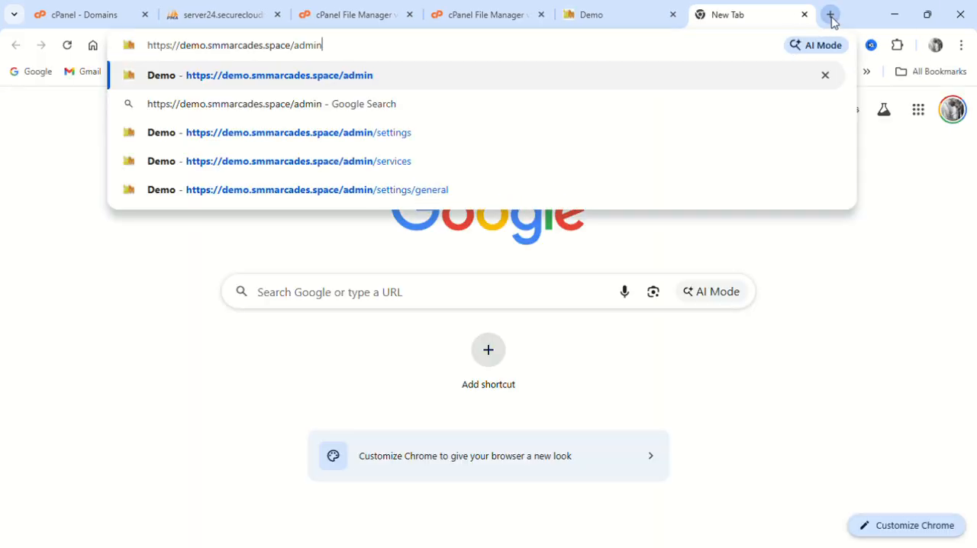
pyautogui.press('Return')
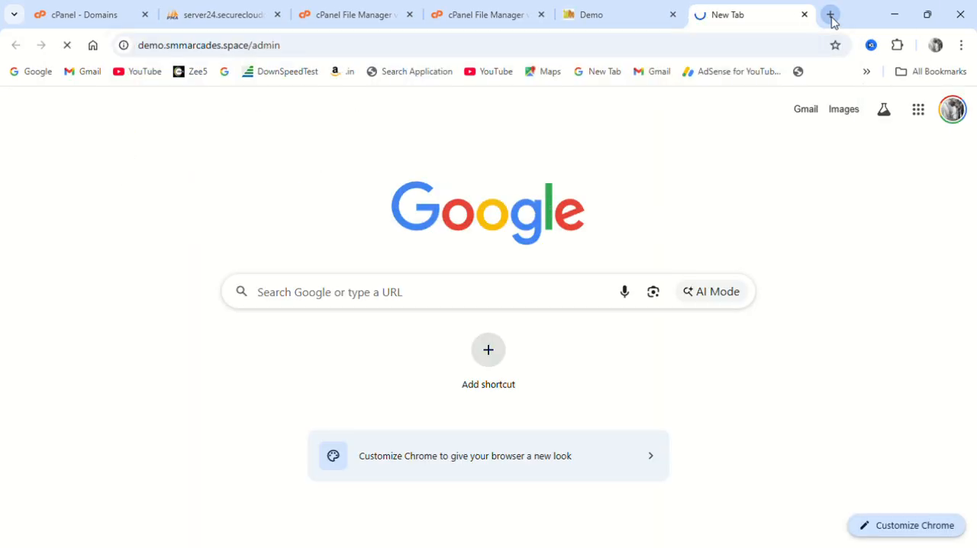
# Open the Users list in the original admin tab and log in to the customer site as the listed user.
pyautogui.click(622, 14)
pyautogui.click(61, 145)
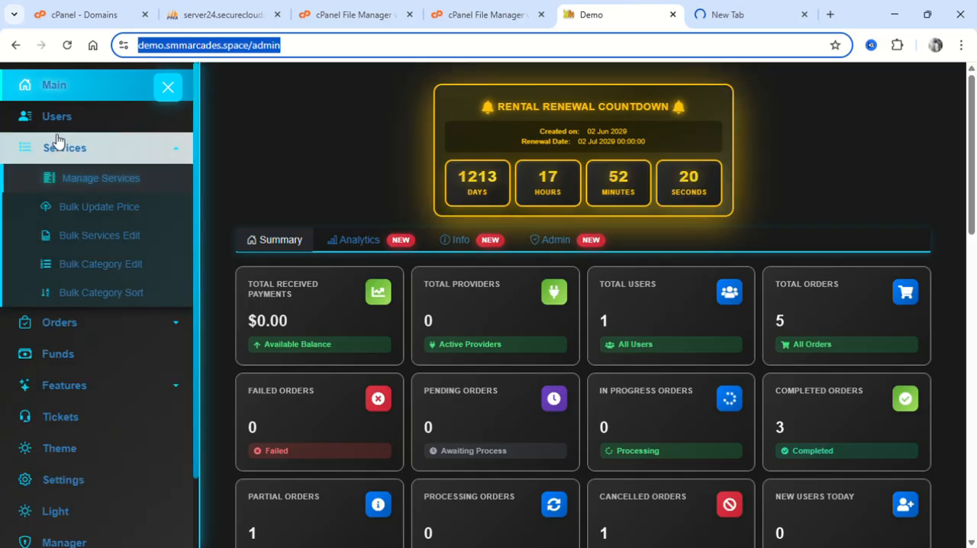
pyautogui.click(61, 145)
pyautogui.click(93, 145)
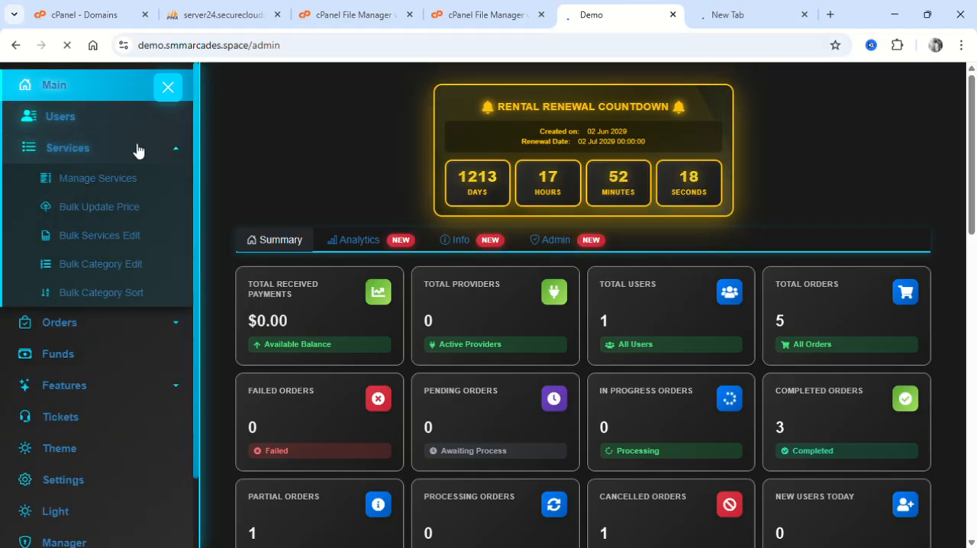
pyautogui.click(66, 131)
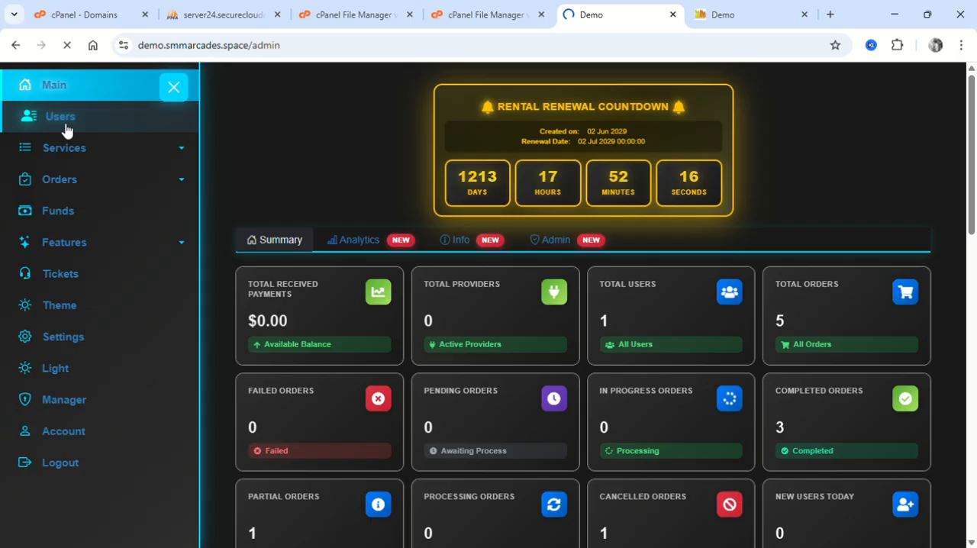
pyautogui.click(759, 12)
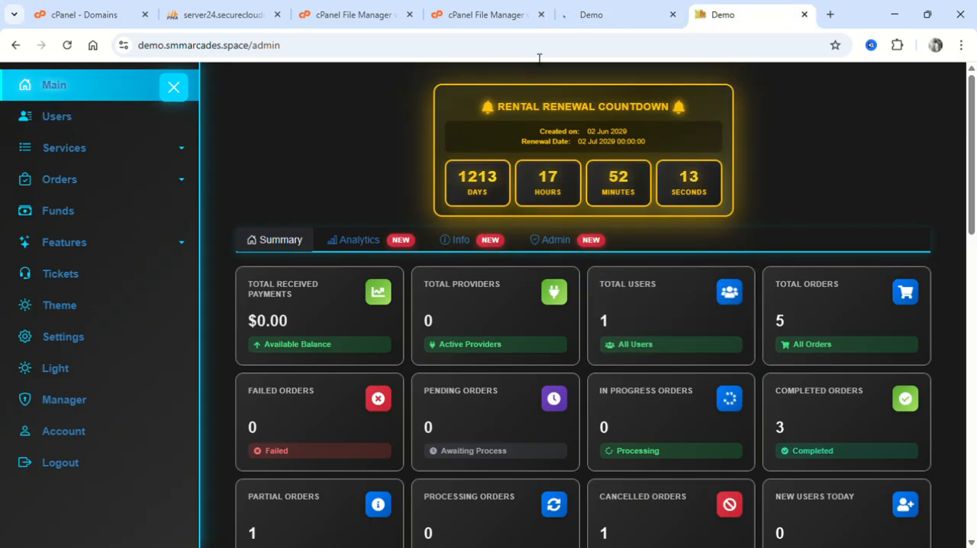
pyautogui.click(615, 11)
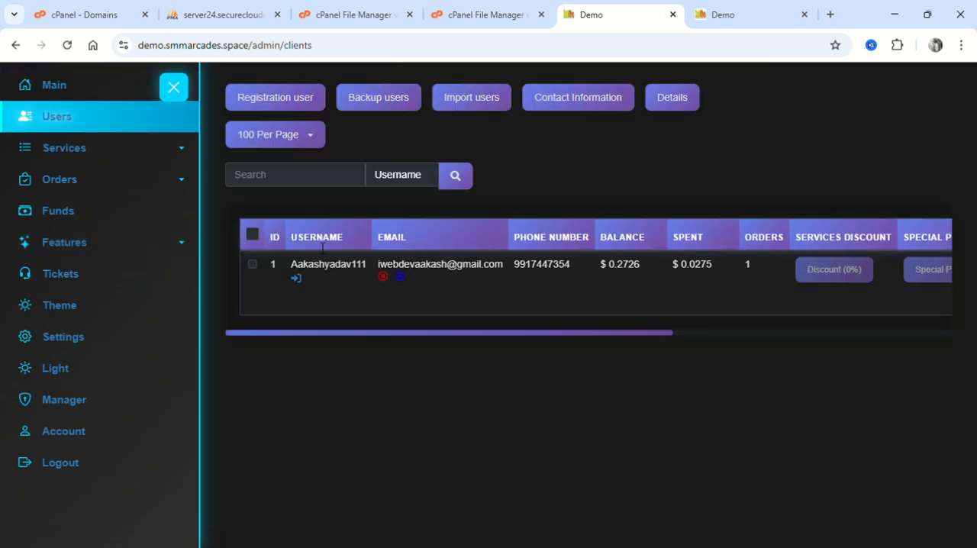
pyautogui.click(296, 278)
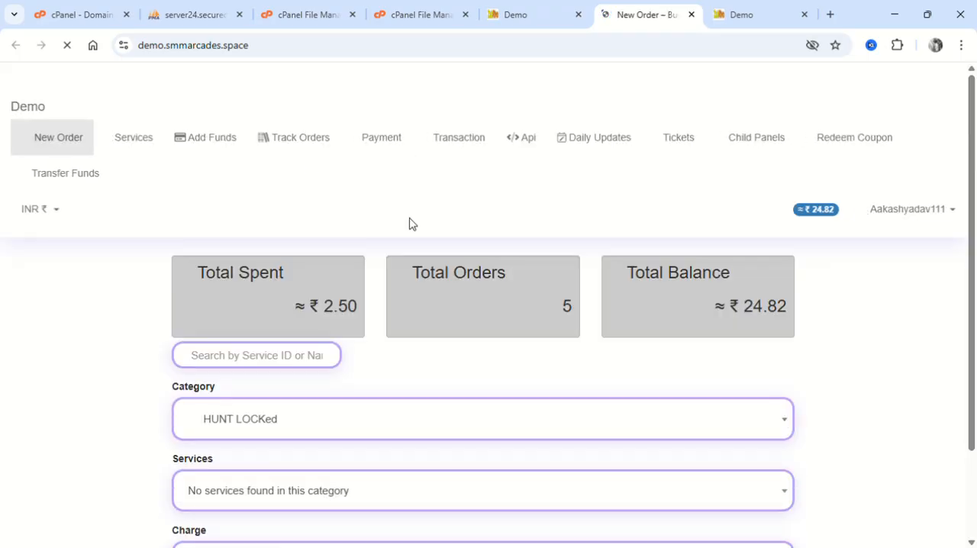
# Return to the second admin tab and review the Summary statistics cards and Quick Actions on the dashboard.
pyautogui.click(727, 14)
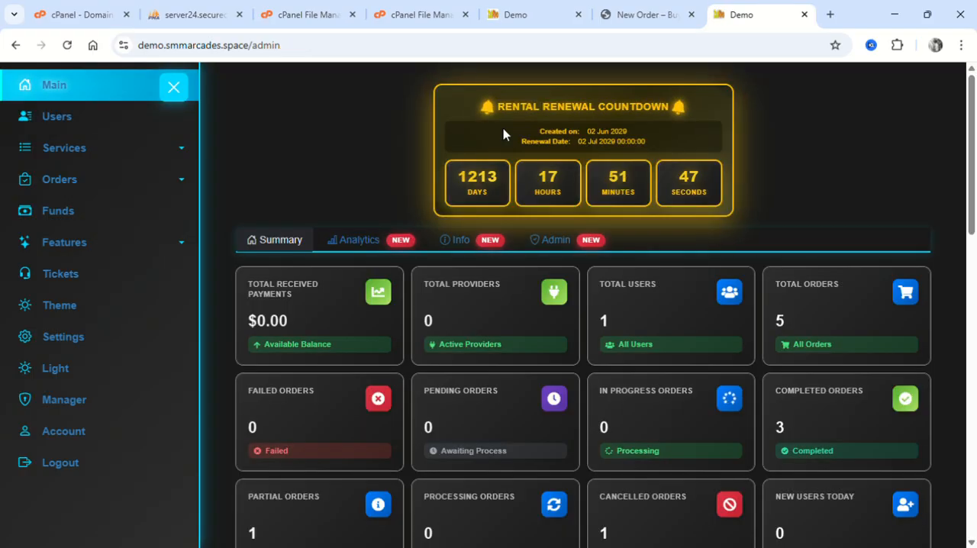
pyautogui.scroll(-1, 503, 134)
pyautogui.scroll(-4, 502, 128)
pyautogui.scroll(4, 502, 132)
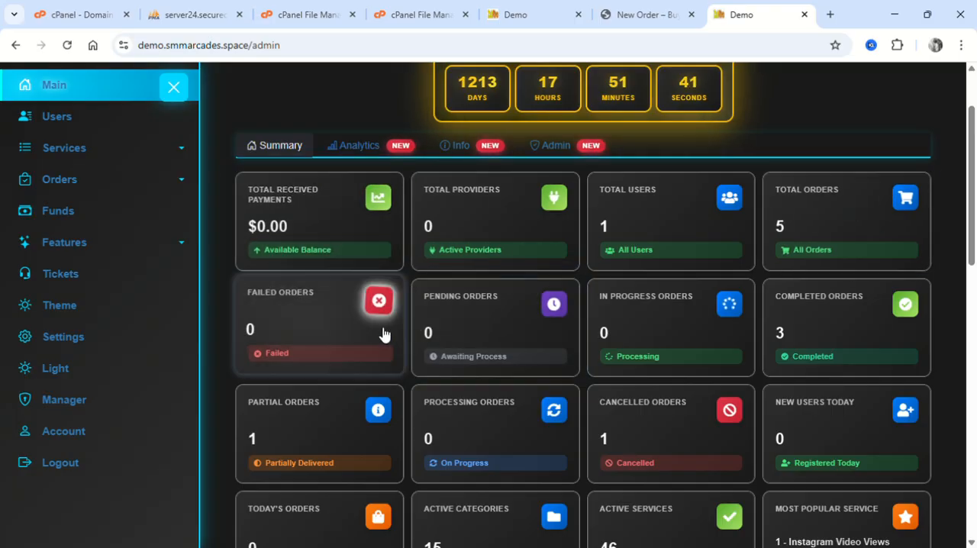
pyautogui.scroll(-2, 523, 338)
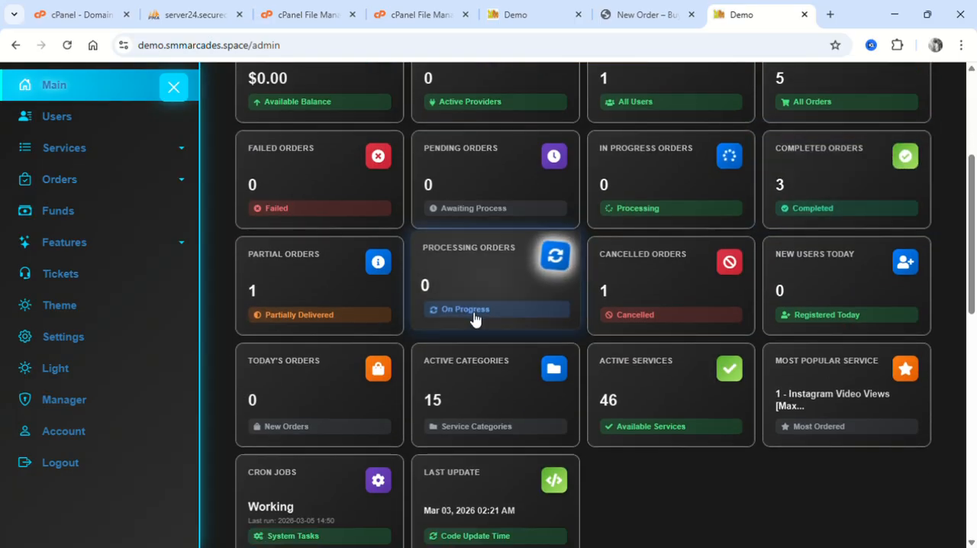
pyautogui.scroll(-3, 367, 326)
pyautogui.scroll(-2, 496, 334)
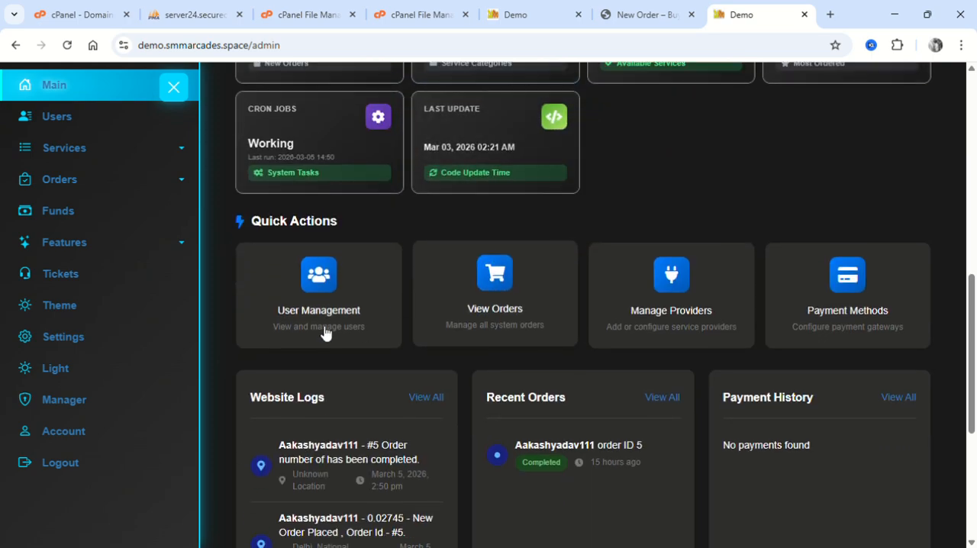
# Examine the dashboard's Website Logs, Recent Orders and Payment History sections, and return to the Summary cards.
pyautogui.scroll(-2, 297, 219)
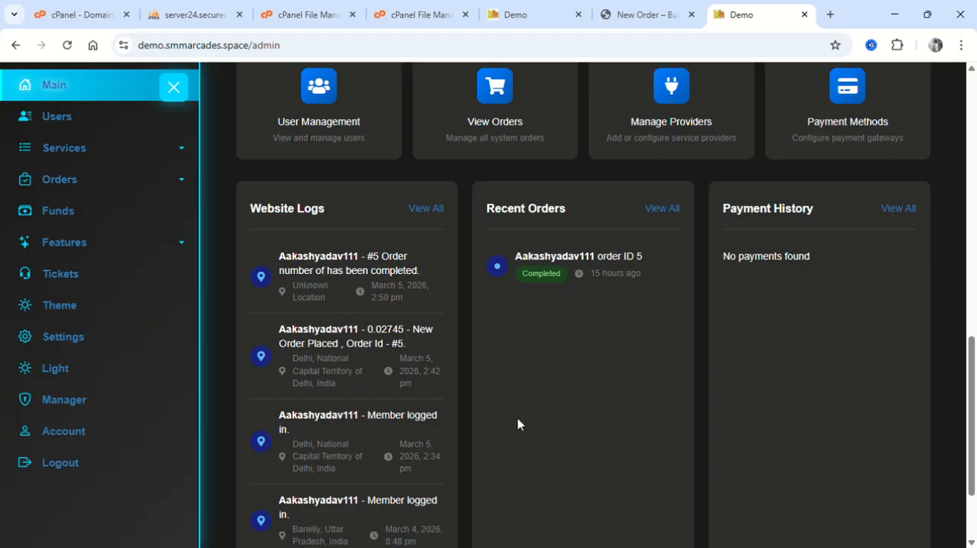
pyautogui.scroll(1, 518, 425)
pyautogui.scroll(-1, 425, 380)
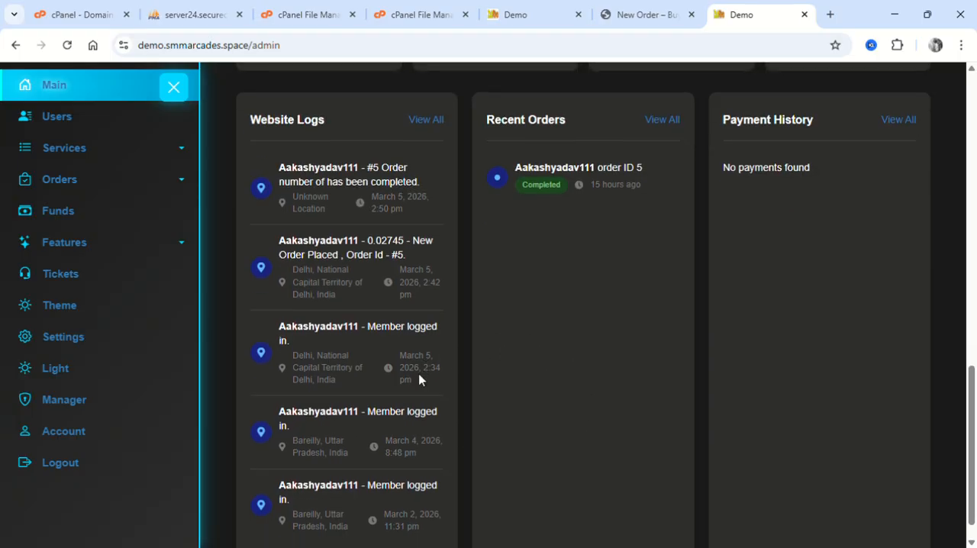
pyautogui.scroll(-1, 403, 220)
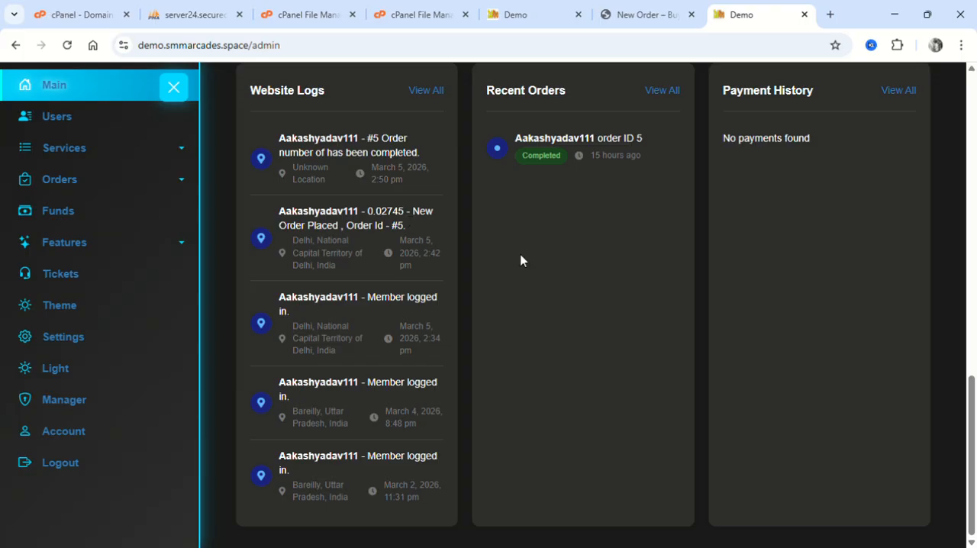
pyautogui.scroll(1, 636, 190)
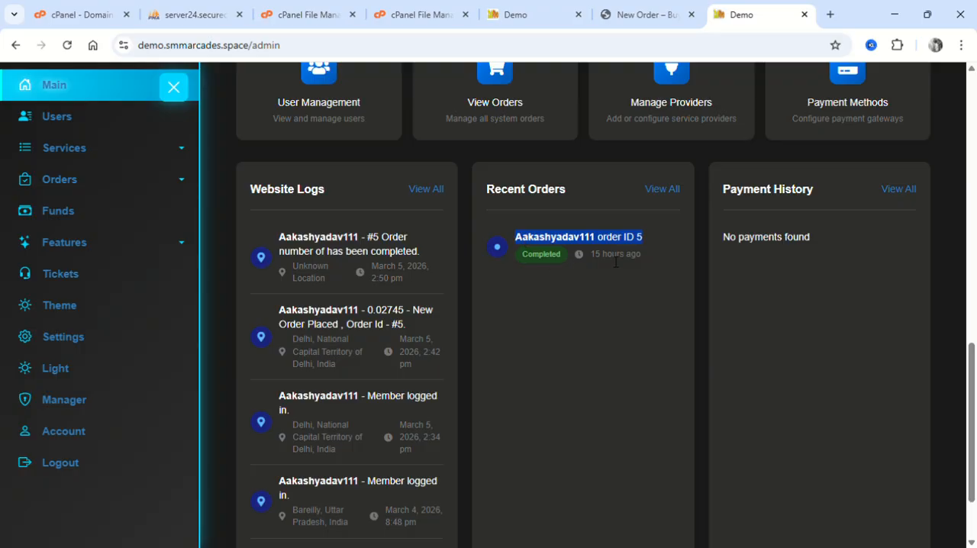
pyautogui.scroll(1, 616, 262)
pyautogui.click(716, 238)
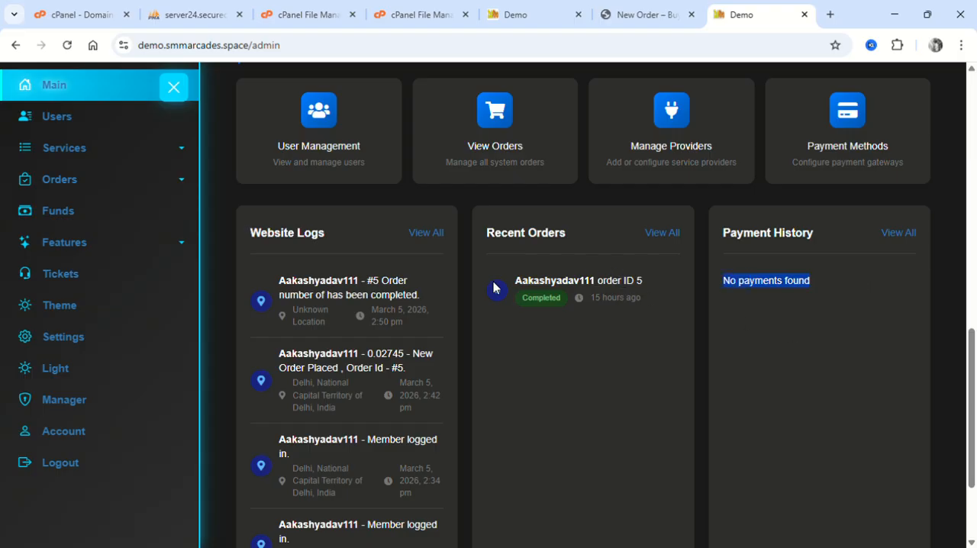
pyautogui.scroll(10, 713, 262)
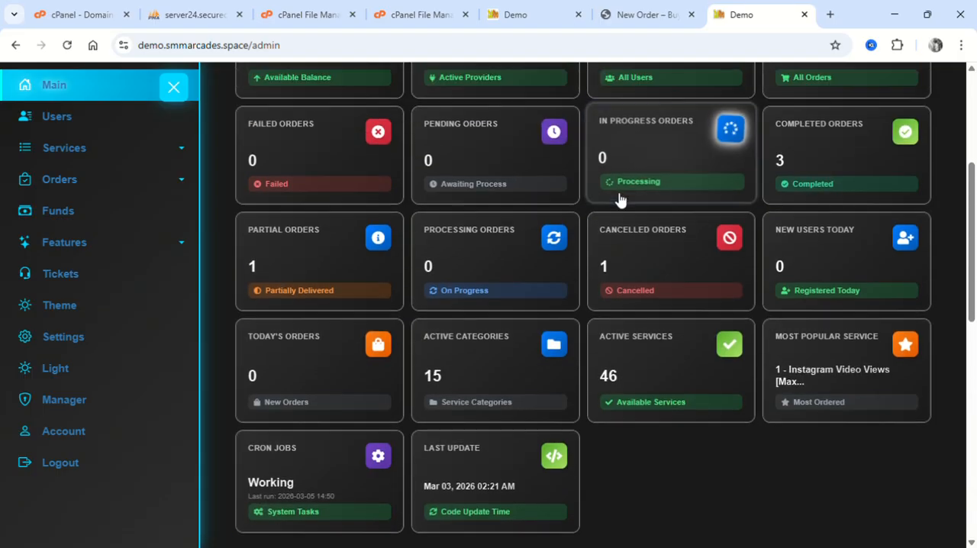
pyautogui.scroll(1, 619, 198)
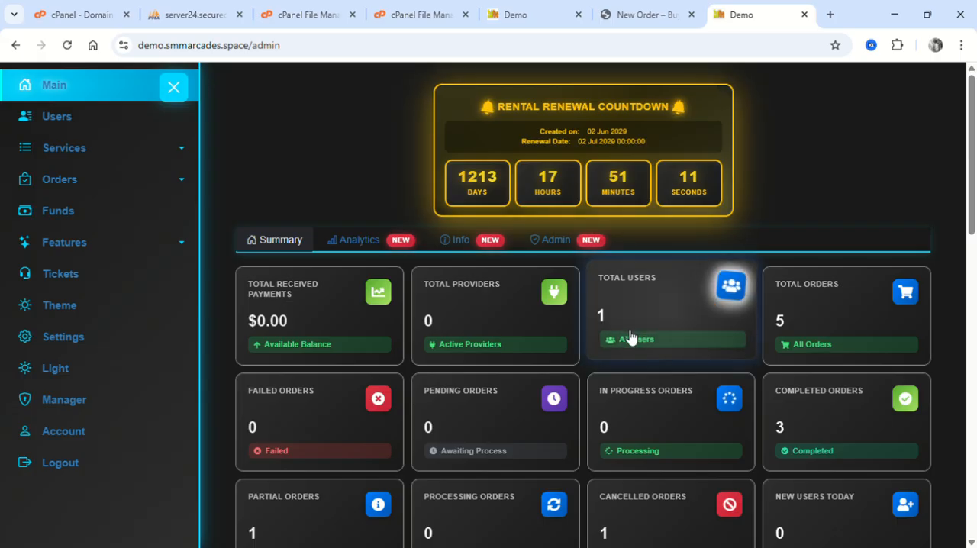
# Examine the dashboard's Analytics charts for orders, users, earnings, order status, top clients and top services.
pyautogui.click(385, 243)
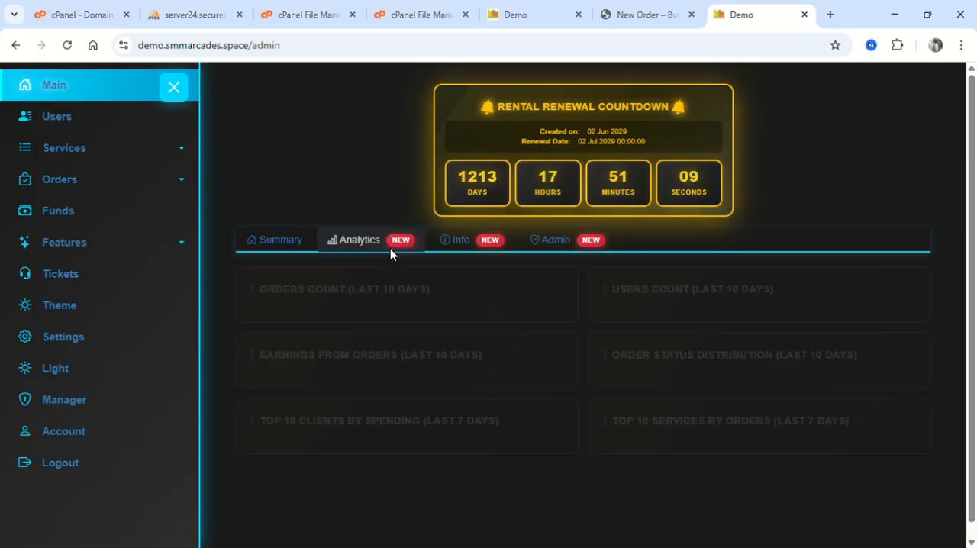
pyautogui.scroll(-1, 308, 239)
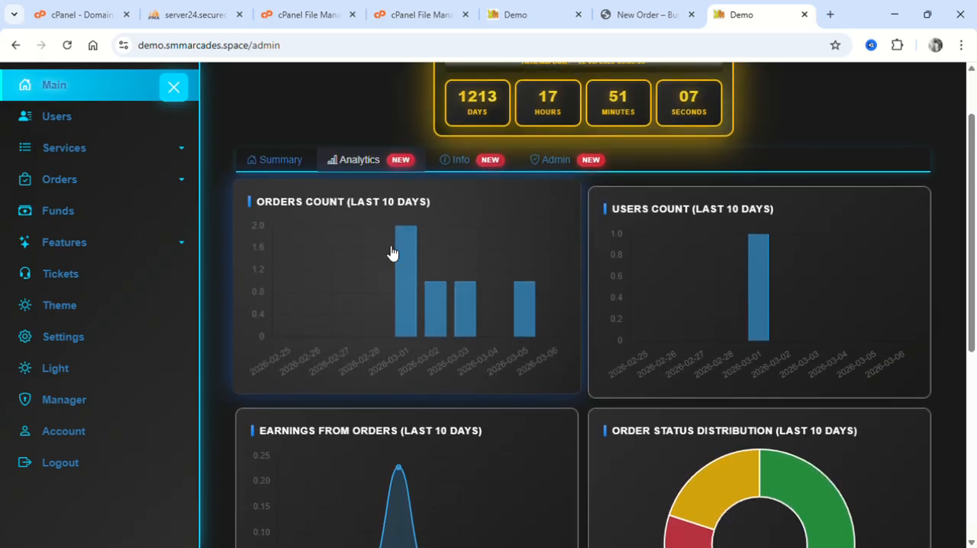
pyautogui.moveTo(409, 261)
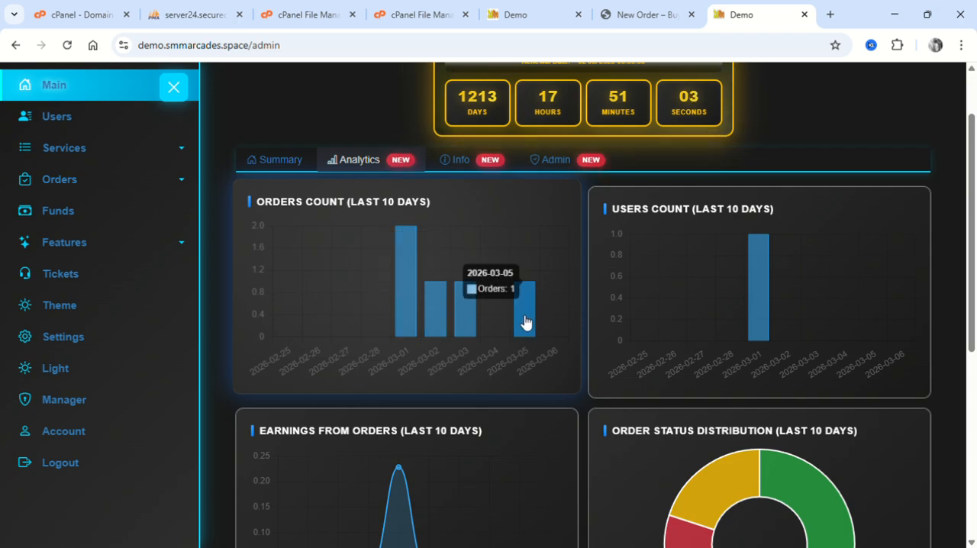
pyautogui.moveTo(758, 276)
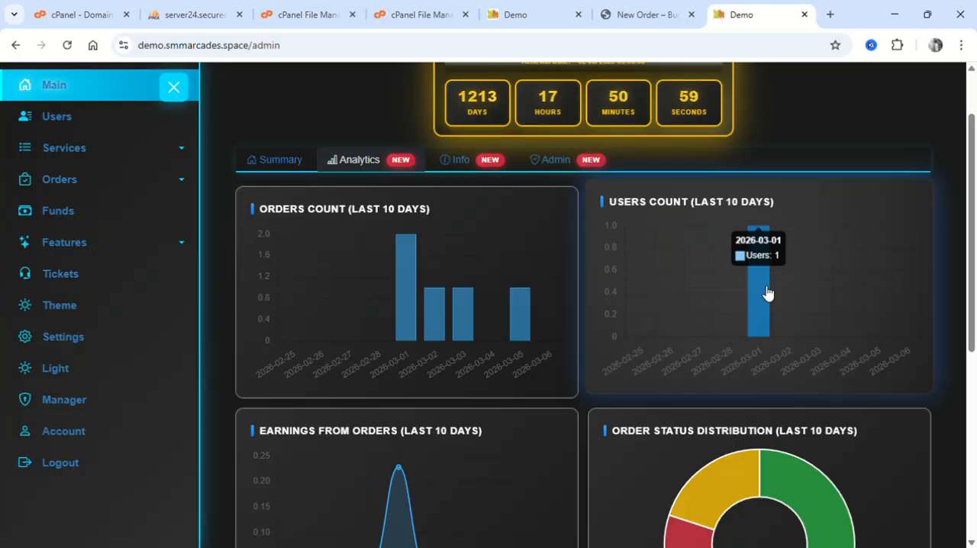
pyautogui.scroll(-3, 768, 293)
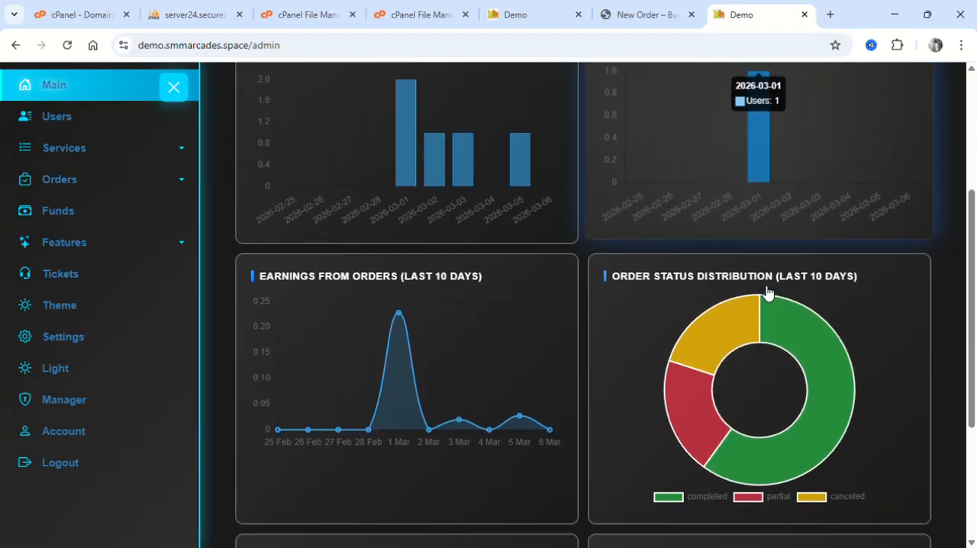
pyautogui.moveTo(389, 221)
pyautogui.moveTo(404, 236)
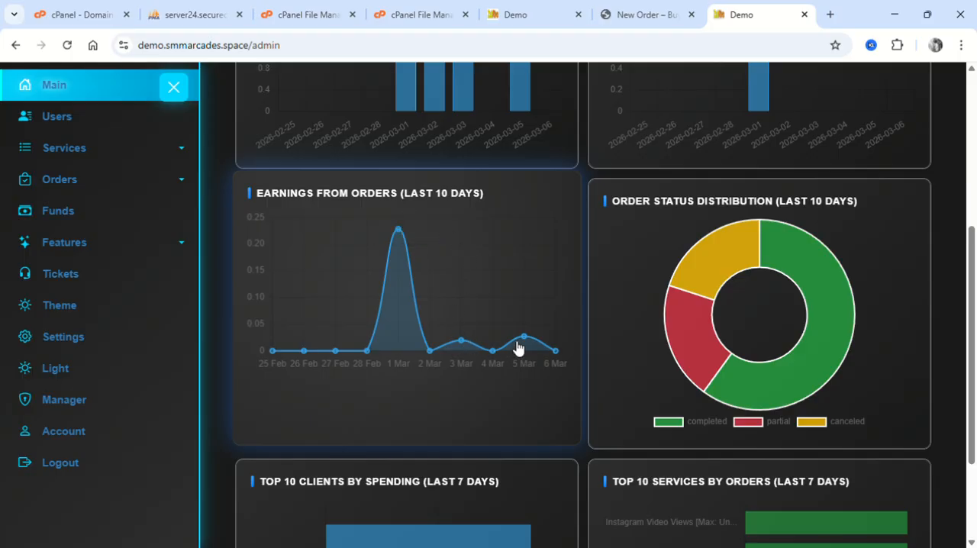
pyautogui.moveTo(694, 330)
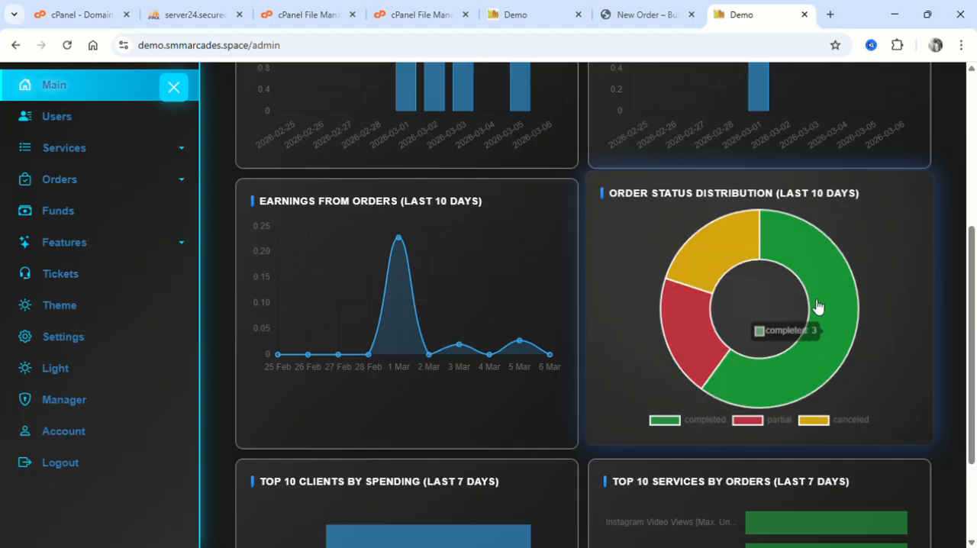
pyautogui.scroll(-2, 687, 320)
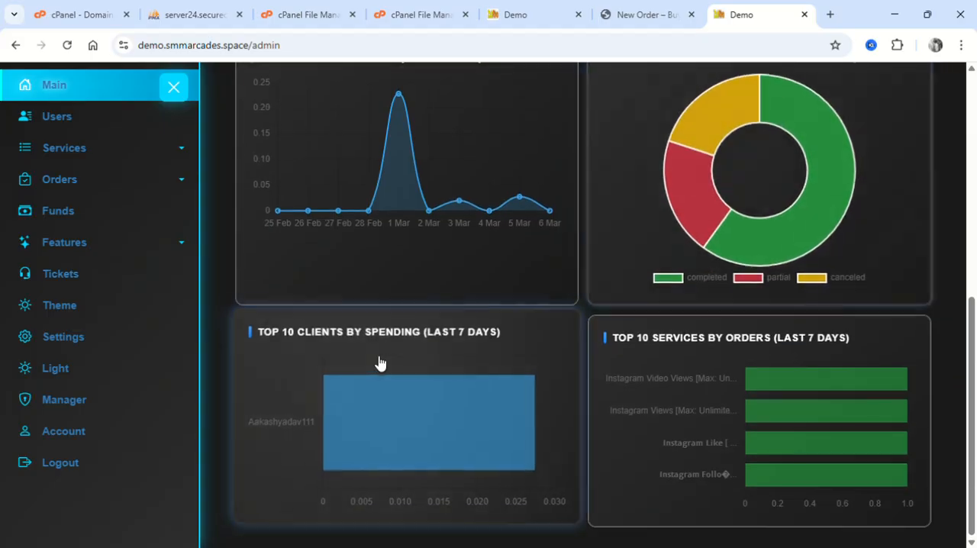
pyautogui.moveTo(356, 429)
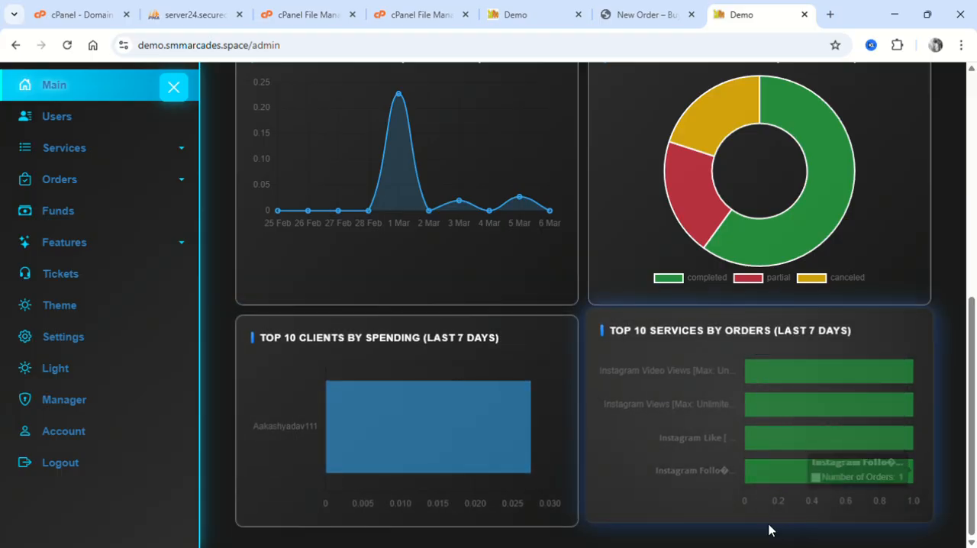
# Review the dashboard's Info status cards and the Admin Information details.
pyautogui.scroll(6, 382, 164)
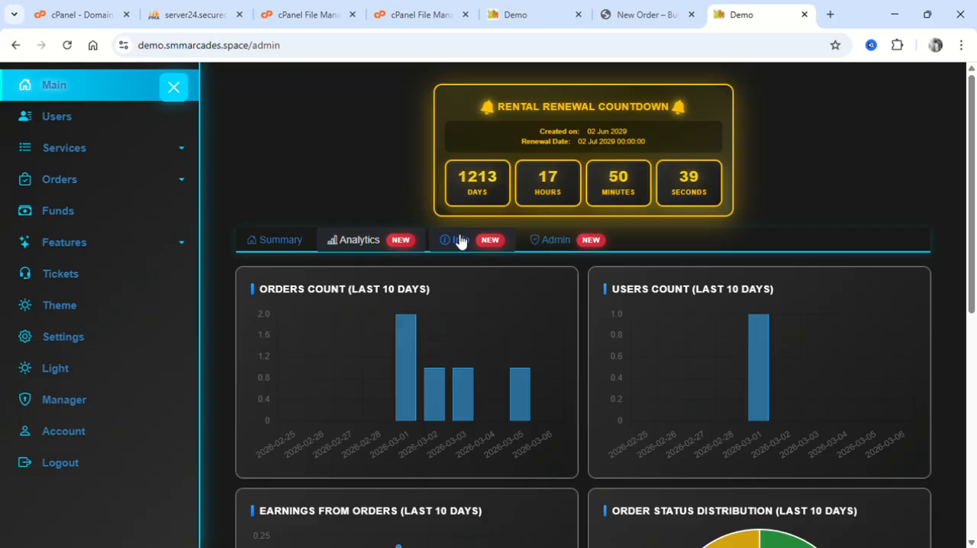
pyautogui.click(458, 239)
pyautogui.scroll(-1, 503, 390)
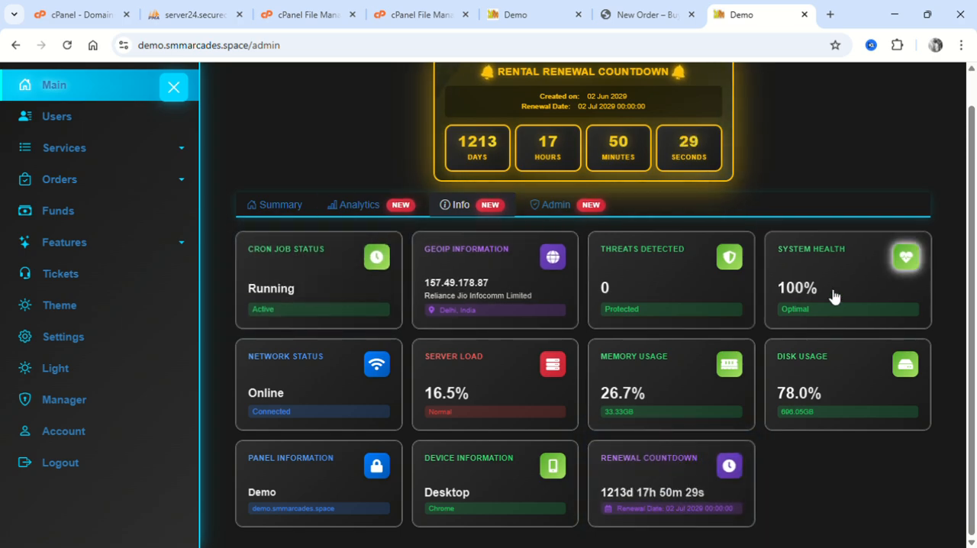
pyautogui.click(559, 211)
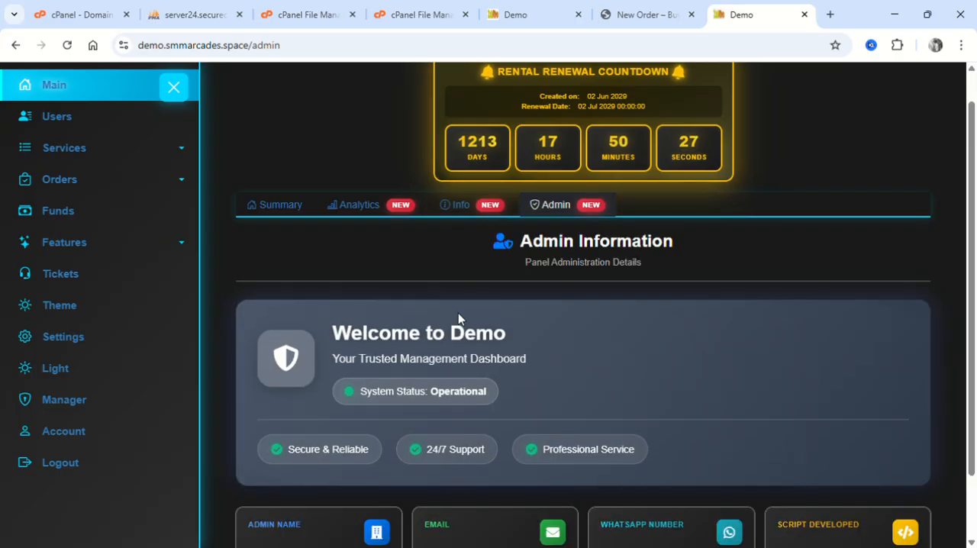
pyautogui.scroll(-1, 458, 313)
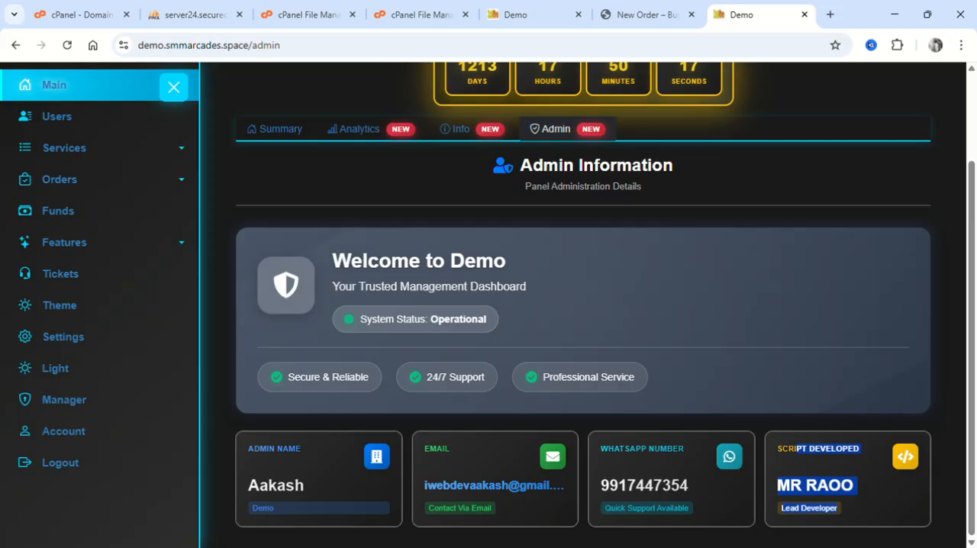
# Open the Users page of the admin panel.
pyautogui.scroll(2, 814, 349)
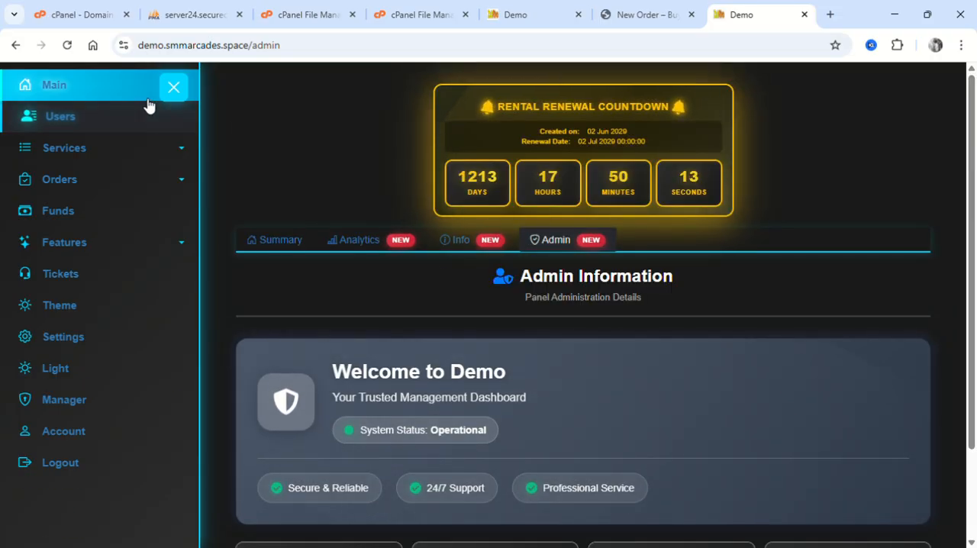
pyautogui.click(124, 120)
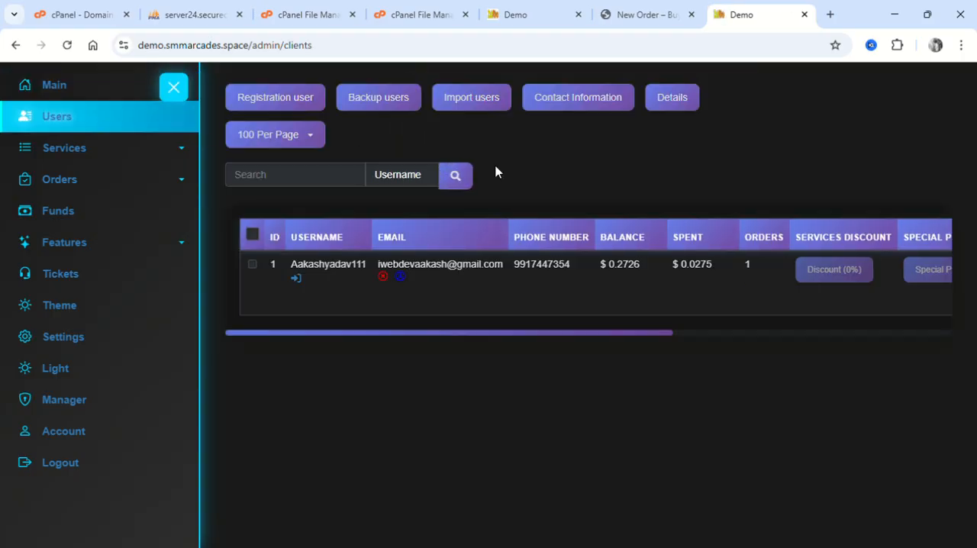
# Review the users table across all its columns, from account details and balance to pricing, login dates, location and actions.
pyautogui.hscroll(3, 516, 277)
pyautogui.hscroll(-3, 403, 265)
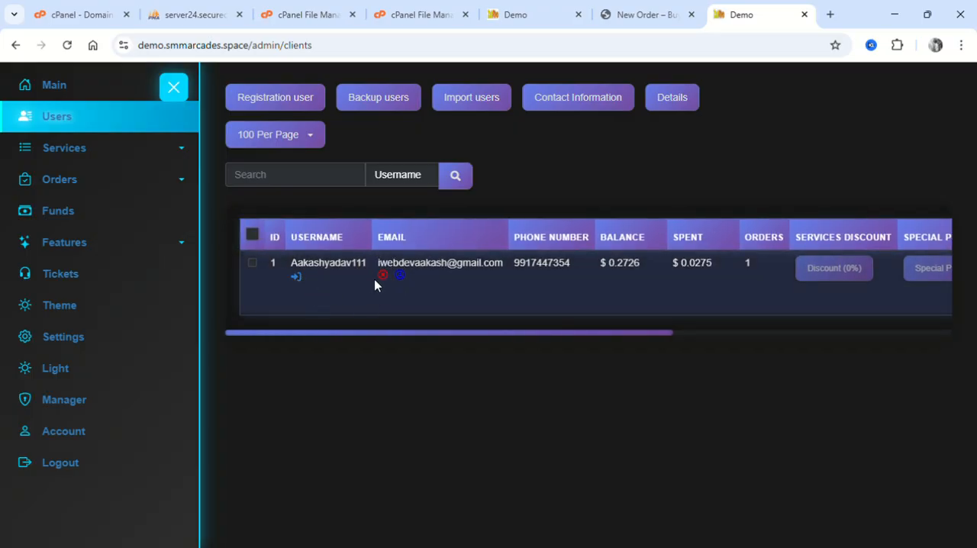
pyautogui.hscroll(5, 638, 261)
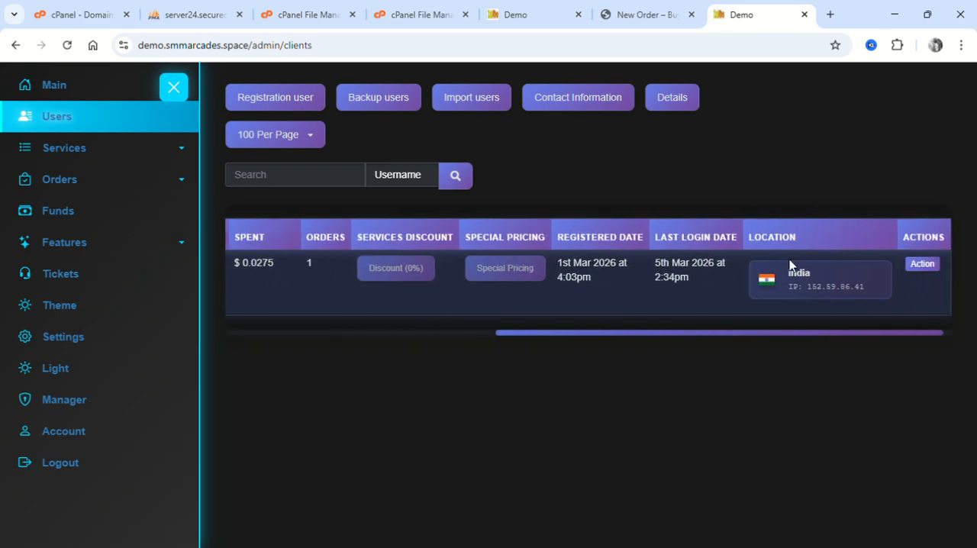
pyautogui.hscroll(-5, 637, 293)
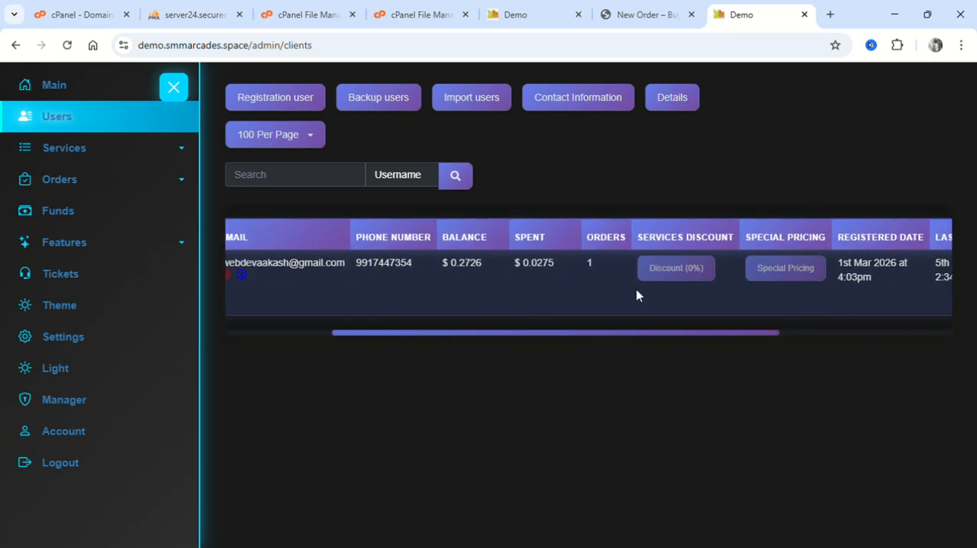
# Open the Manage Services page and choose Colourful Icons from the service list's bulk actions.
pyautogui.click(122, 149)
pyautogui.click(86, 177)
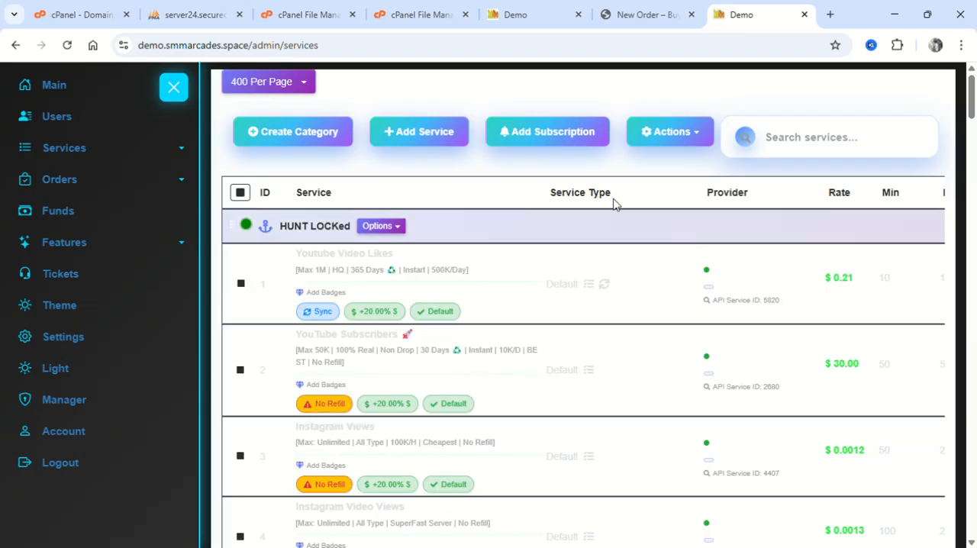
pyautogui.click(655, 141)
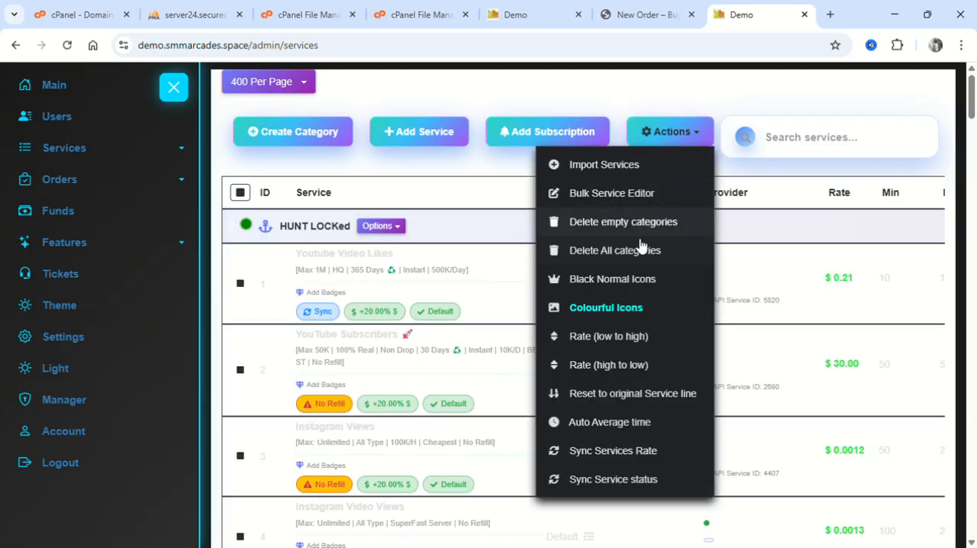
pyautogui.click(607, 309)
pyautogui.click(512, 370)
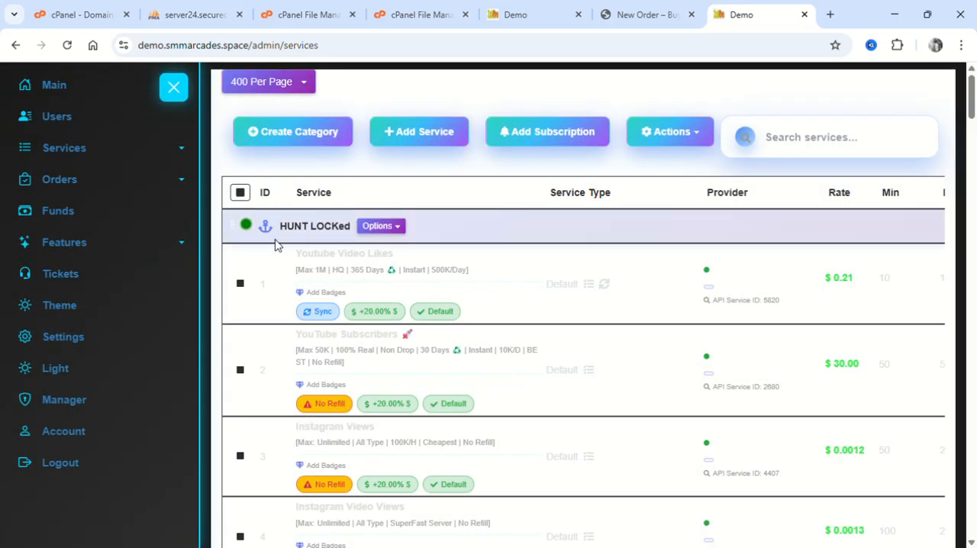
# Open the HUNT LOCKed category for editing, view the Image Picker icon choices, and cancel without updating.
pyautogui.scroll(-10, 276, 245)
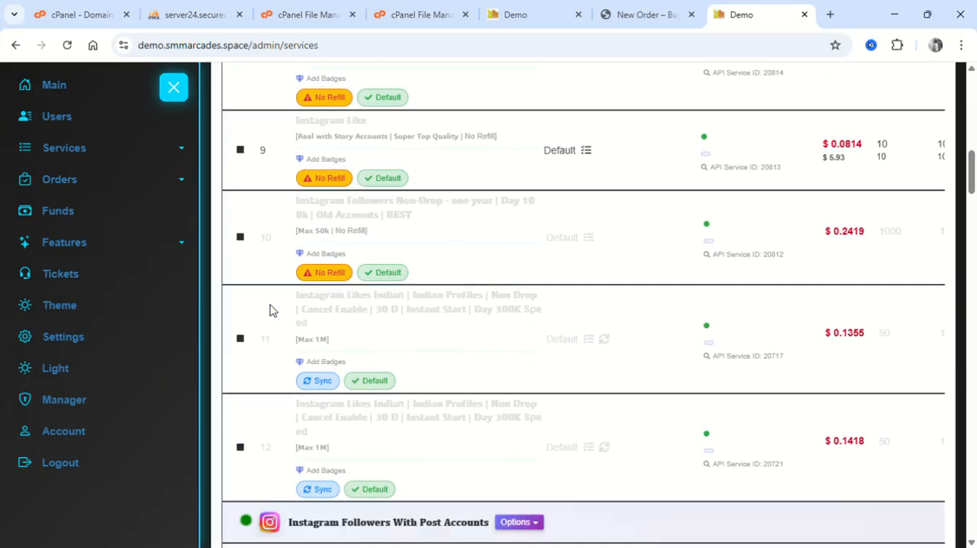
pyautogui.scroll(-3, 272, 311)
pyautogui.scroll(15, 279, 347)
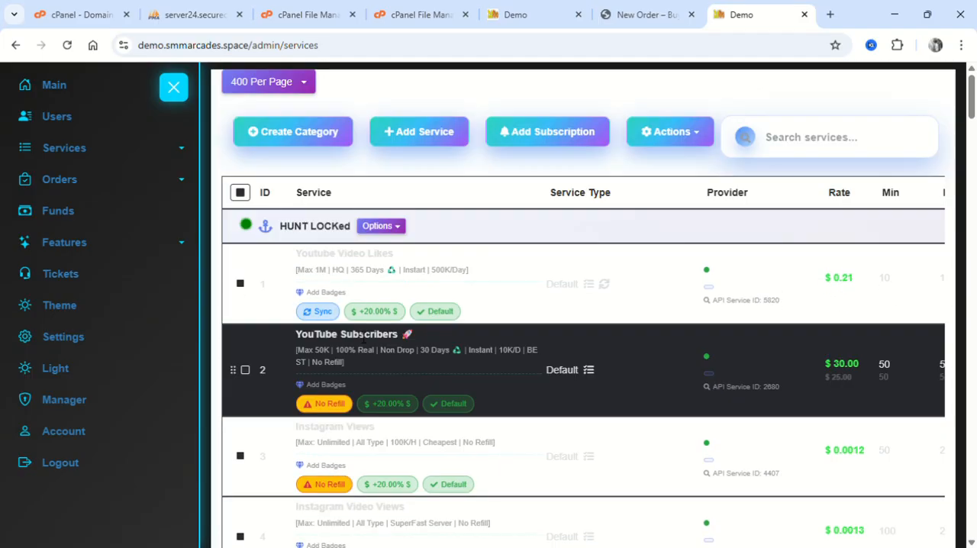
pyautogui.click(381, 226)
pyautogui.click(388, 249)
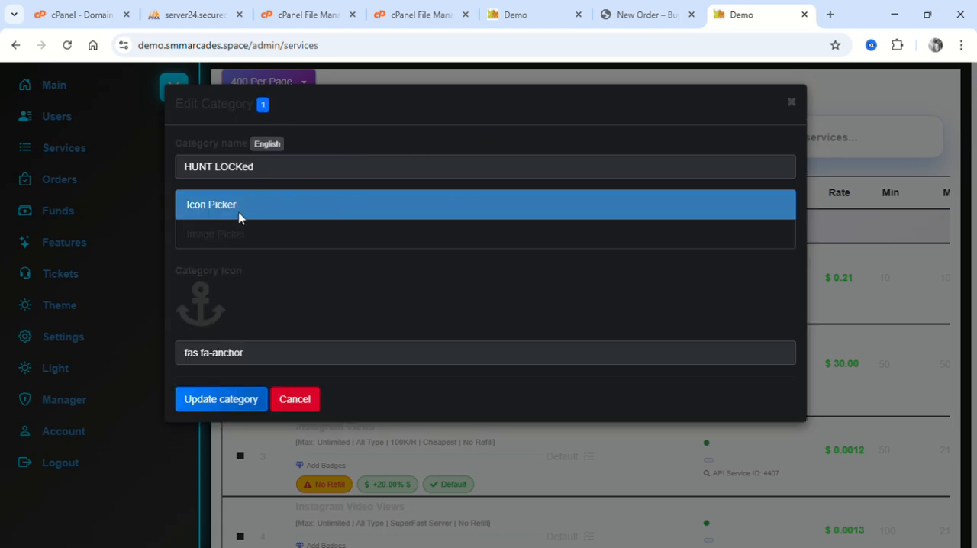
pyautogui.click(229, 234)
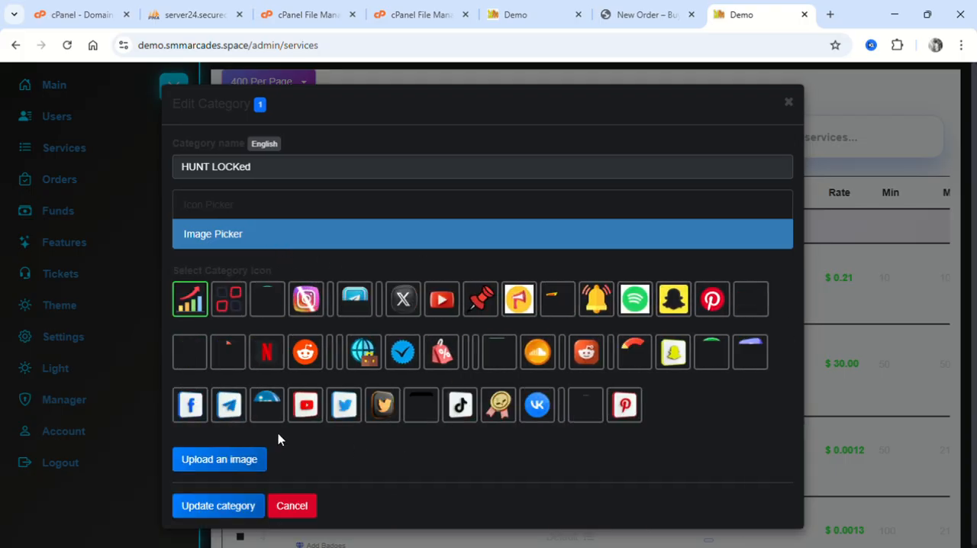
pyautogui.click(297, 507)
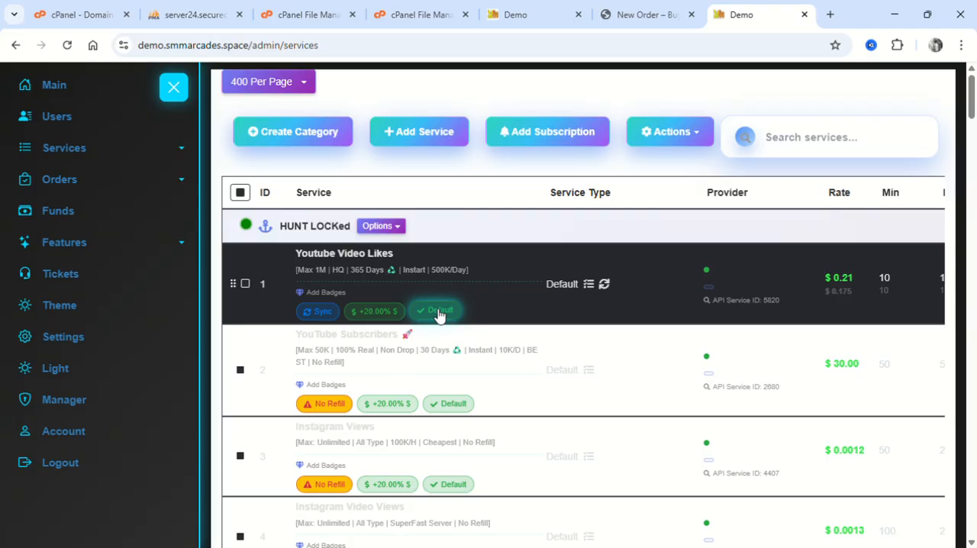
# Examine the service types, refill indicators and badges of the HUNT LOCKed and BUDGETED services.
pyautogui.doubleClick(561, 286)
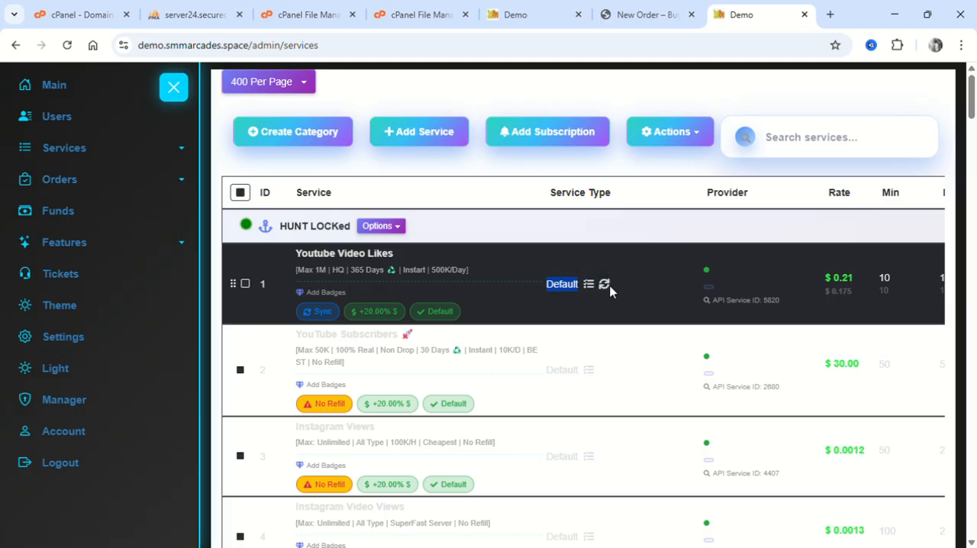
pyautogui.scroll(-1, 605, 290)
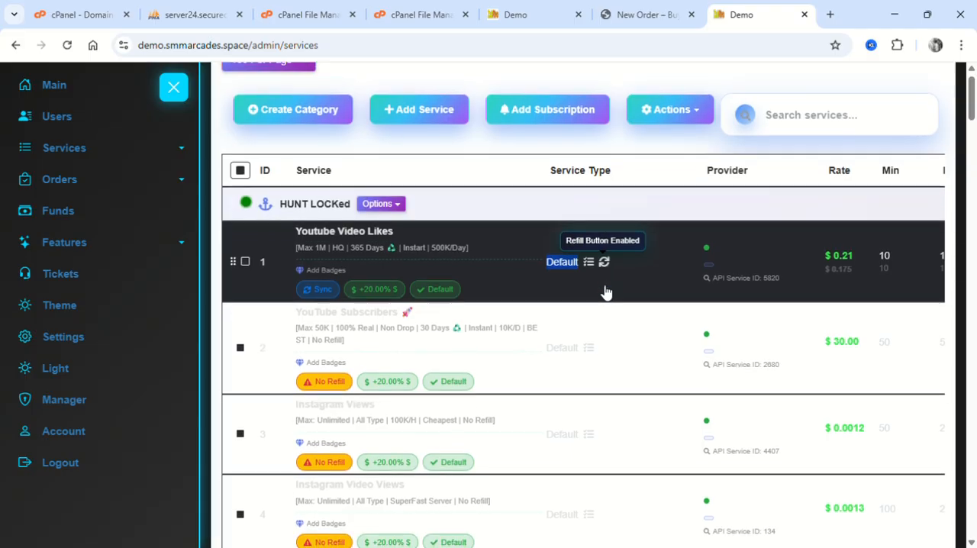
pyautogui.moveTo(594, 348)
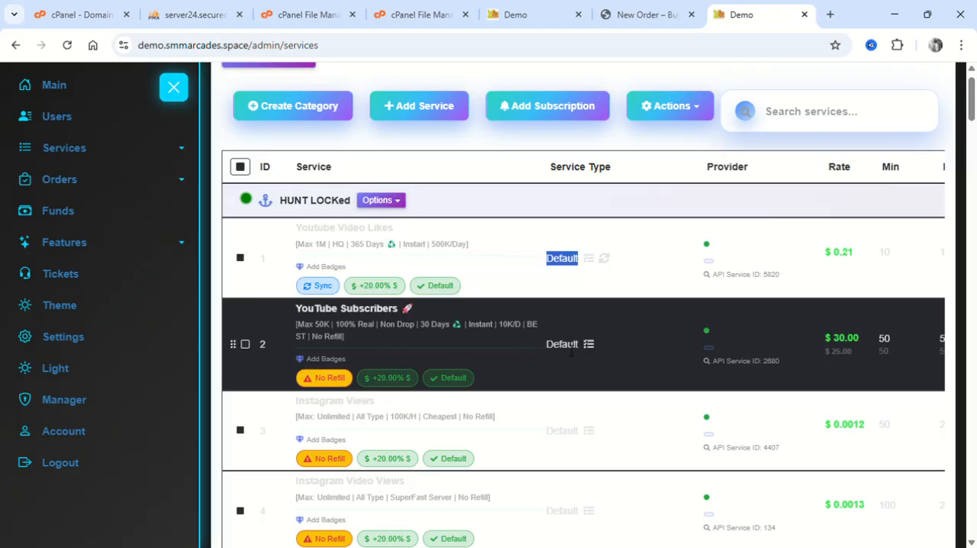
pyautogui.scroll(-4, 572, 345)
pyautogui.scroll(-2, 522, 402)
pyautogui.scroll(-2, 413, 390)
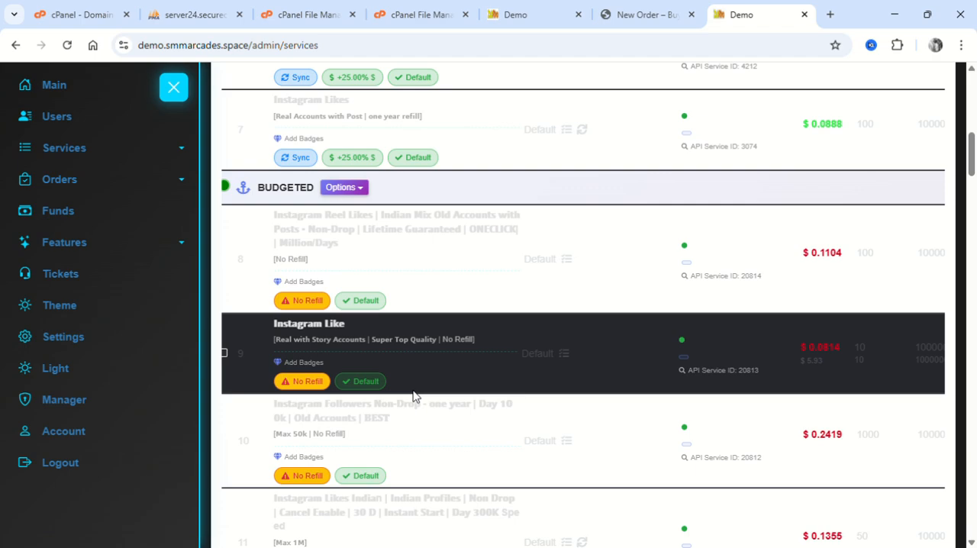
pyautogui.scroll(-2, 413, 394)
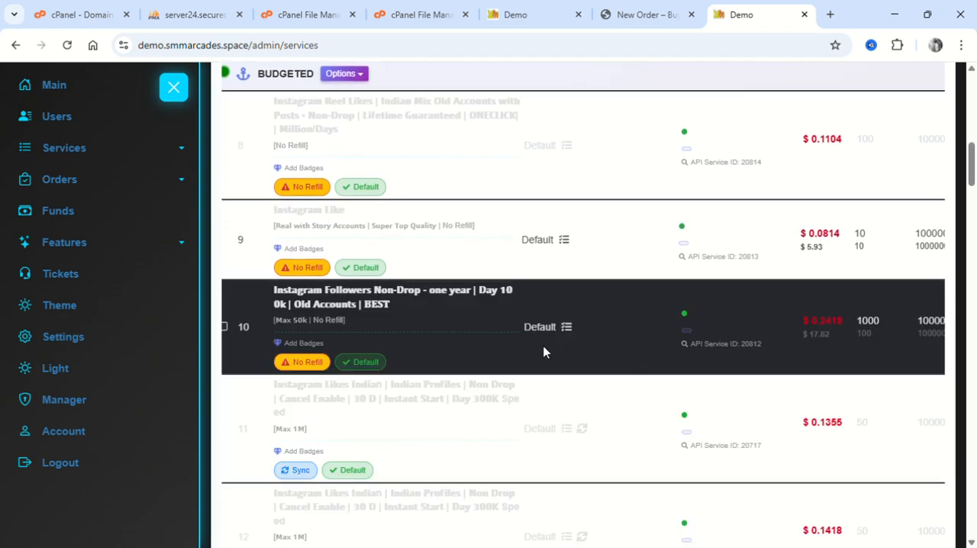
pyautogui.scroll(-1, 543, 352)
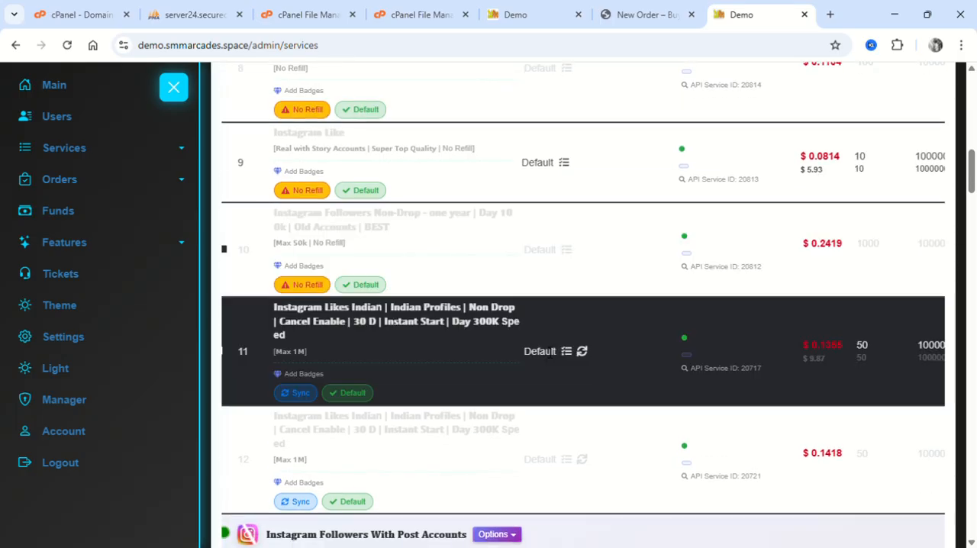
# Compare the two prices shown in the Rate column for services in the BUDGETED and Instagram Followers categories.
pyautogui.scroll(2, 709, 190)
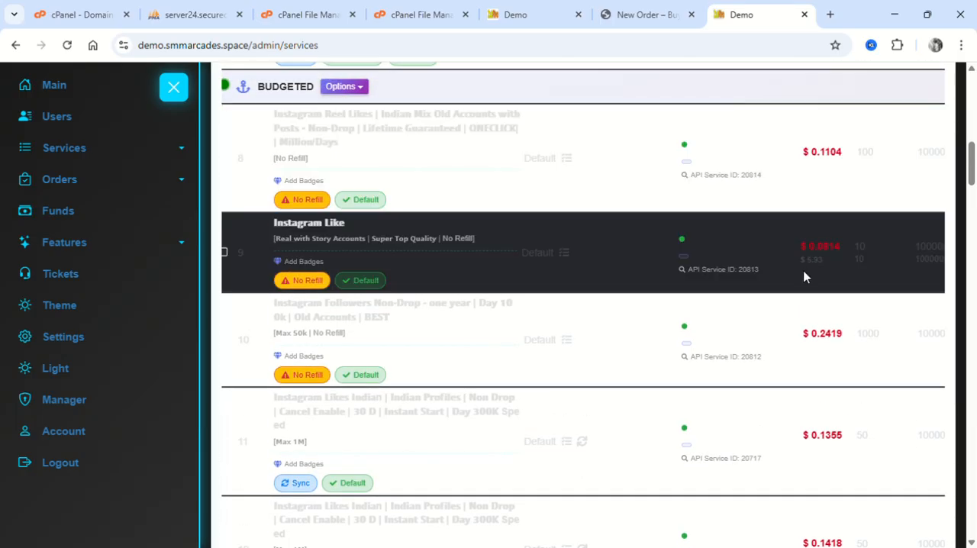
pyautogui.scroll(-1, 755, 275)
pyautogui.scroll(-3, 748, 290)
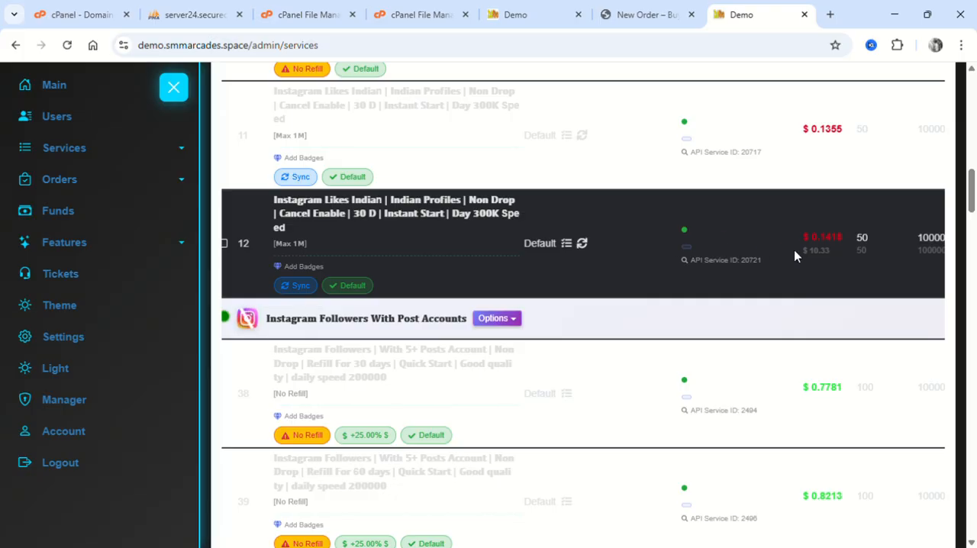
pyautogui.moveTo(854, 262); pyautogui.dragTo(810, 236)
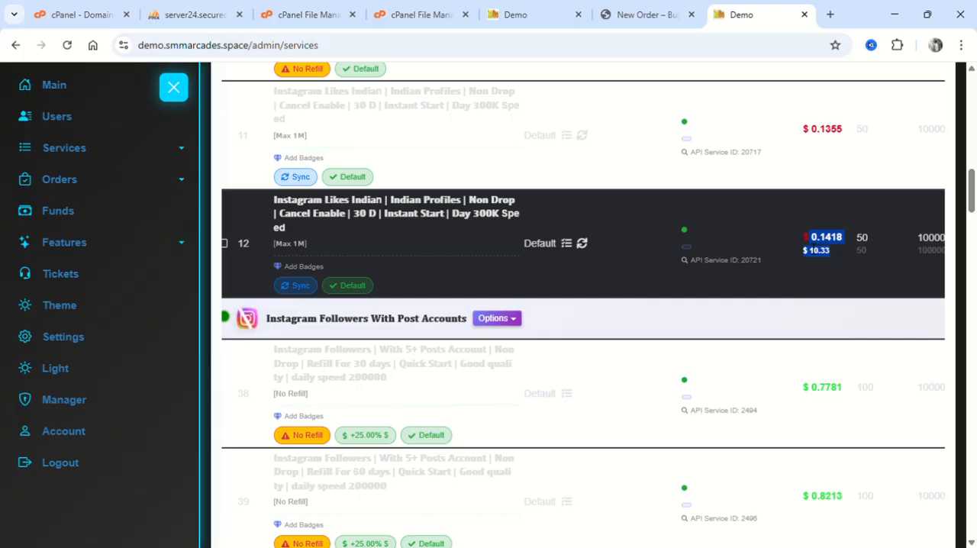
pyautogui.scroll(-1, 807, 247)
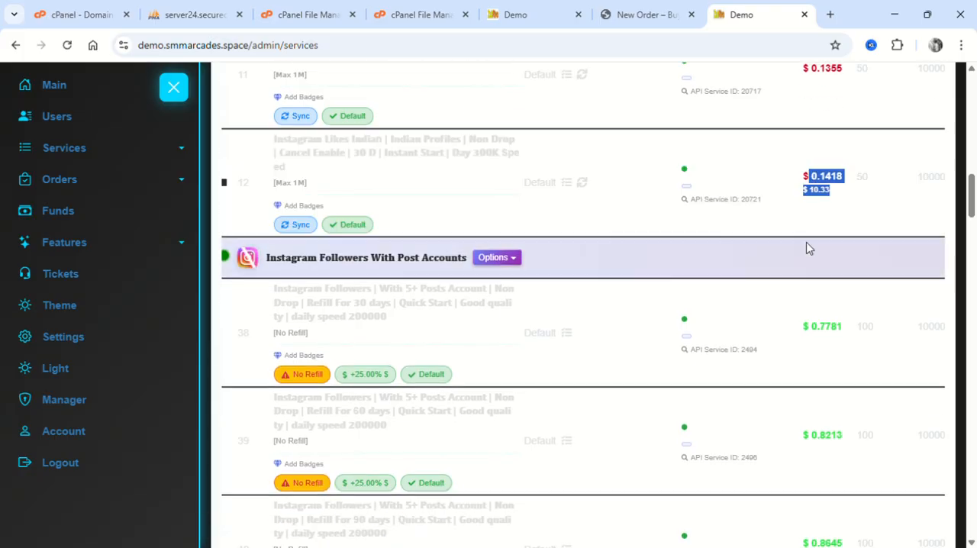
pyautogui.click(806, 318)
pyautogui.moveTo(806, 318); pyautogui.dragTo(830, 344)
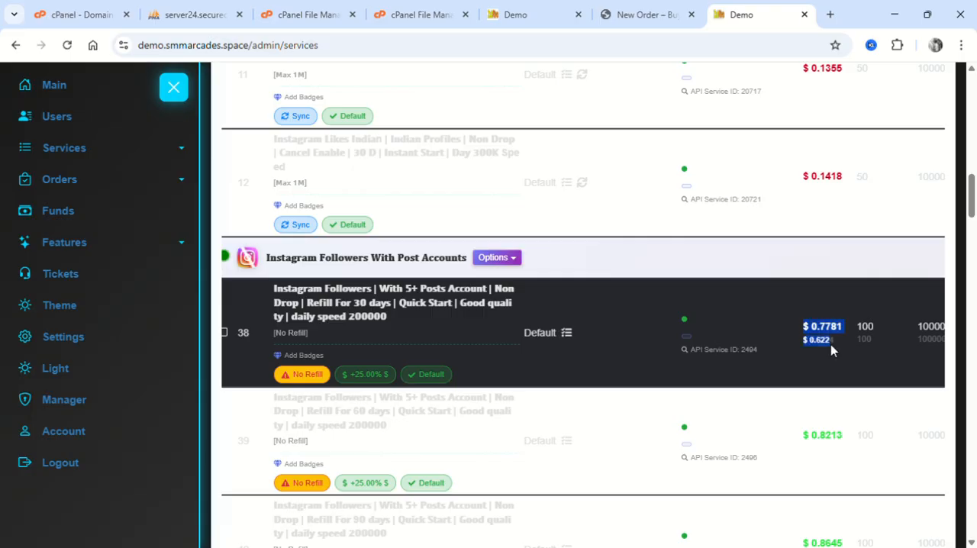
pyautogui.scroll(-2, 611, 312)
pyautogui.scroll(-6, 611, 312)
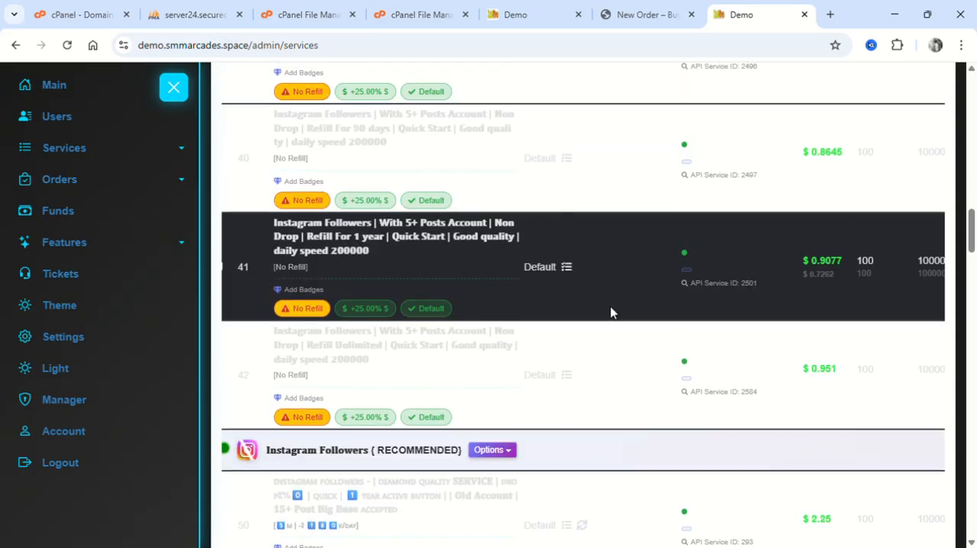
pyautogui.scroll(-2, 386, 210)
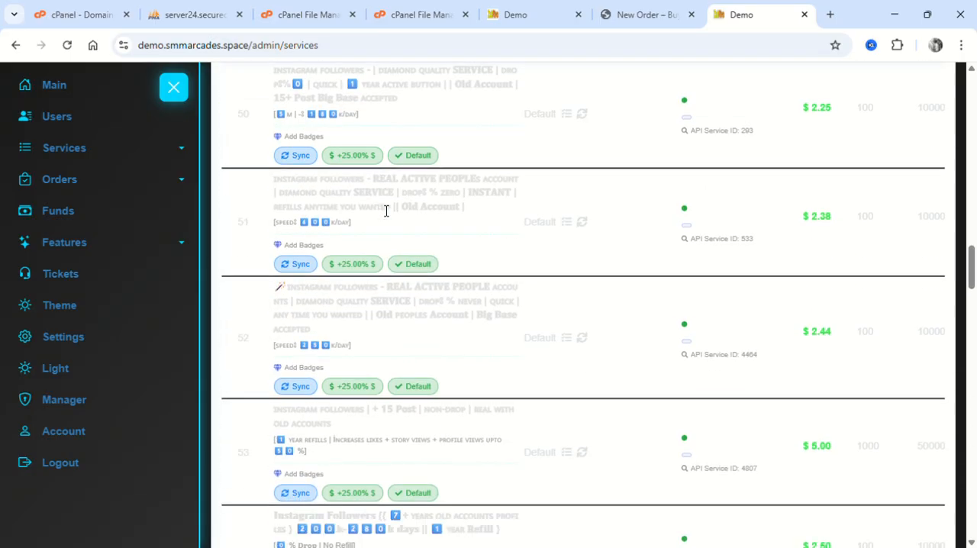
# Open Bulk Update Price, set the service type to Seller Services, and view the Sellers and Profit Percentage fields.
pyautogui.click(103, 145)
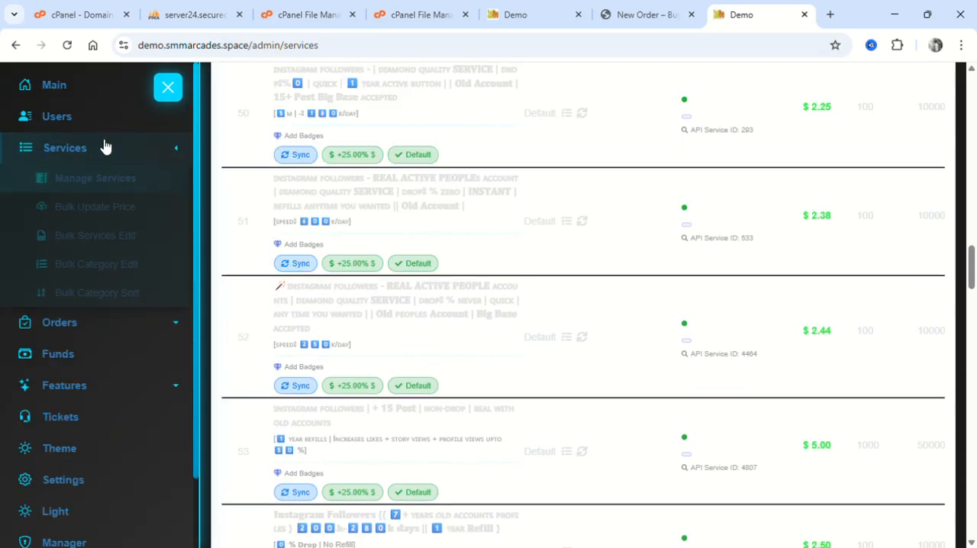
pyautogui.click(107, 208)
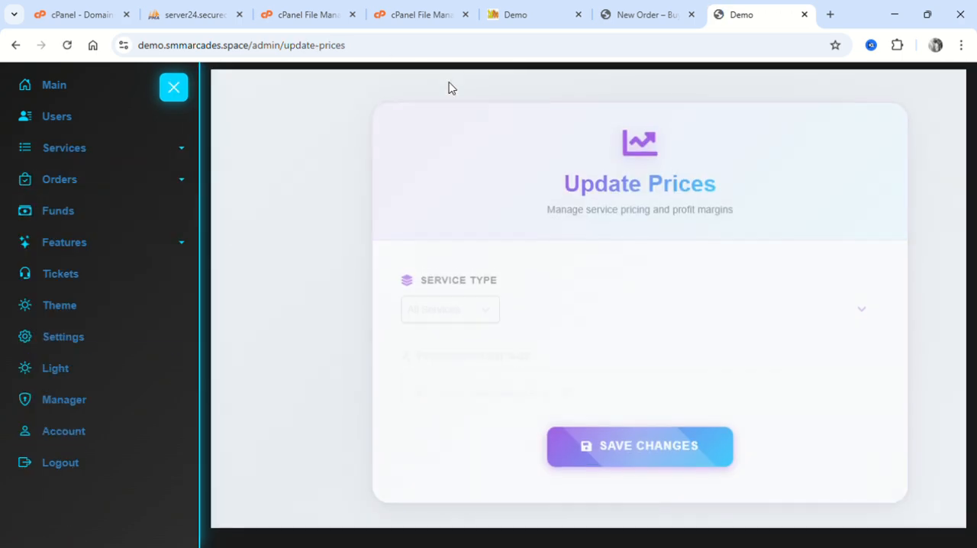
pyautogui.click(474, 299)
pyautogui.click(473, 300)
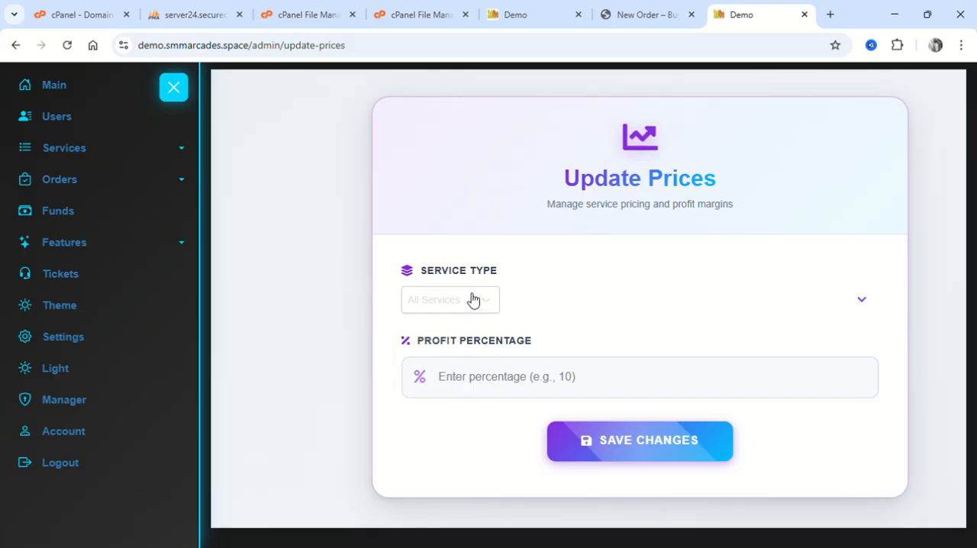
pyautogui.click(471, 298)
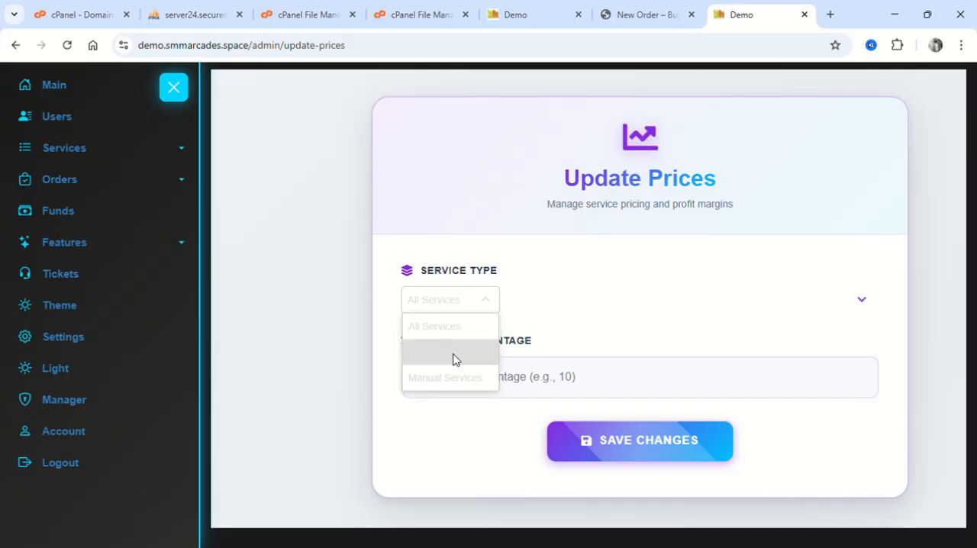
pyautogui.click(452, 360)
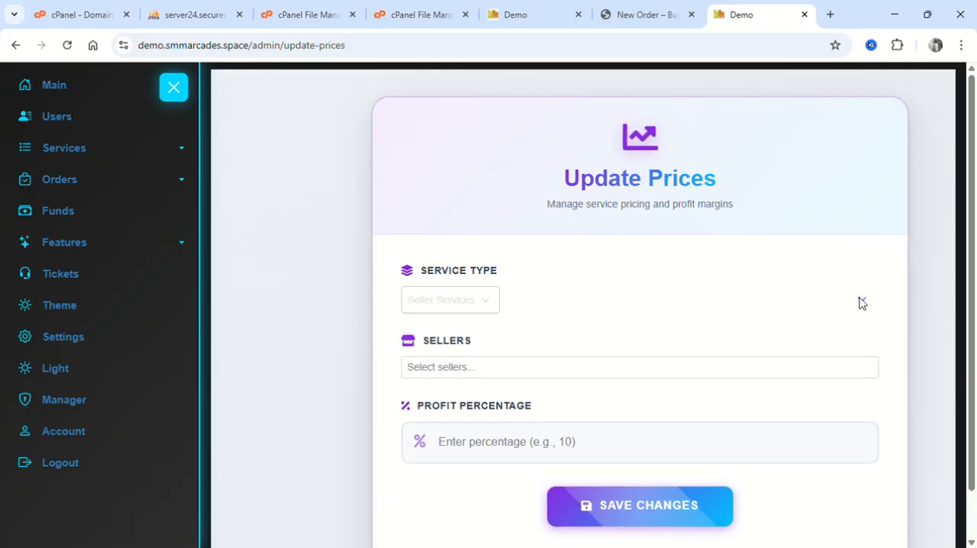
pyautogui.click(466, 371)
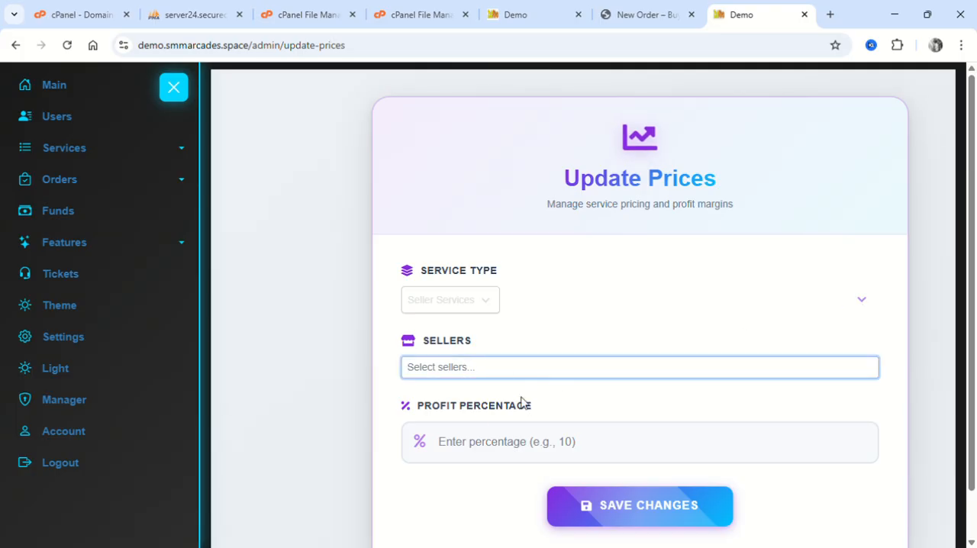
pyautogui.click(475, 443)
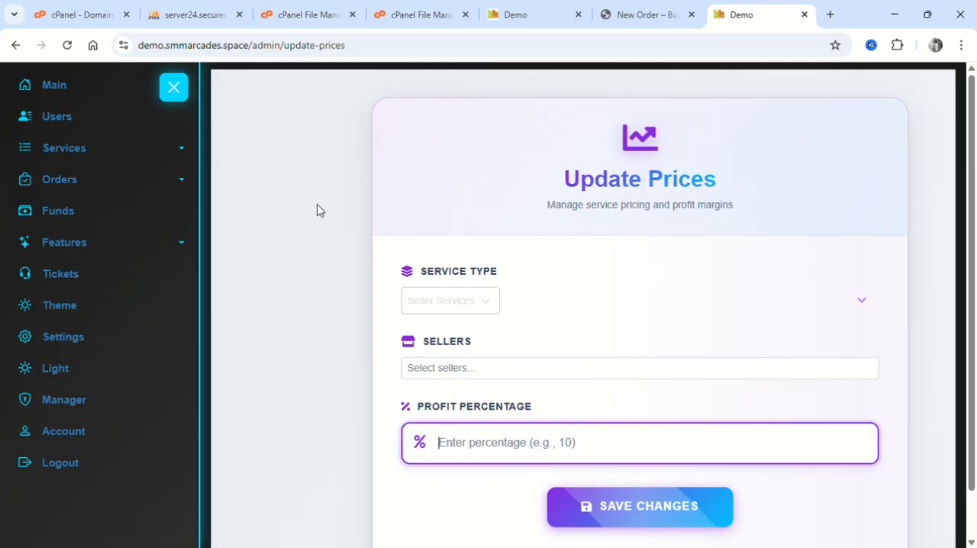
# Open Bulk Services Edit, view the Select Category form, and close it without choosing a category.
pyautogui.click(157, 151)
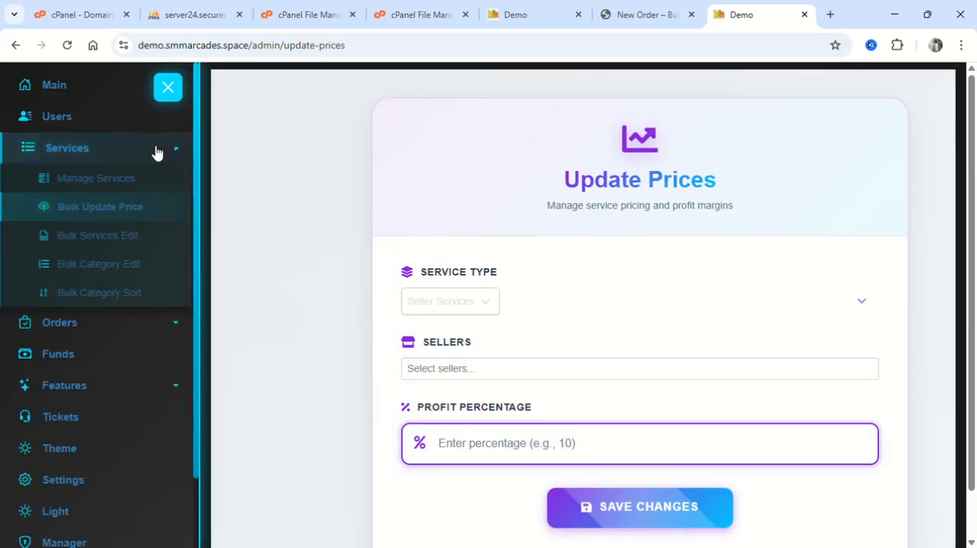
pyautogui.click(116, 235)
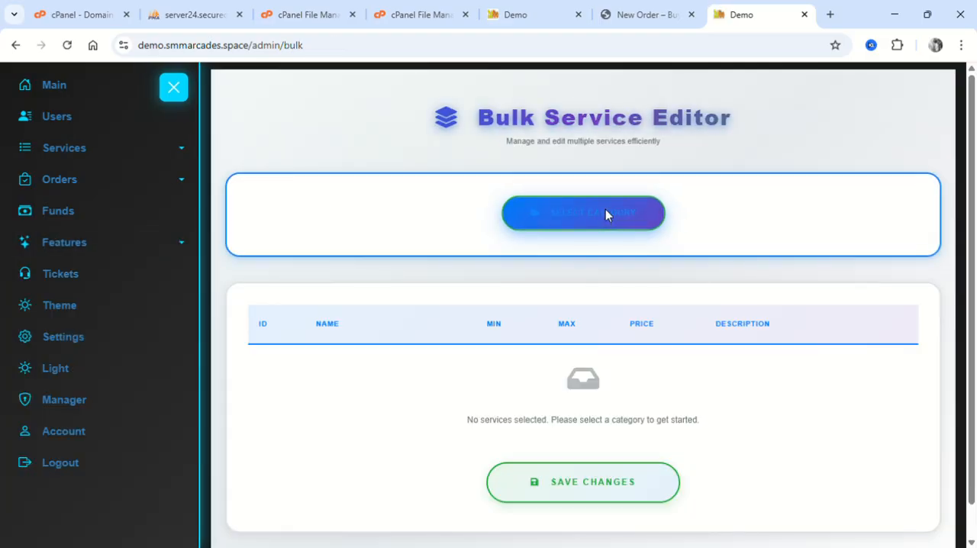
pyautogui.click(605, 214)
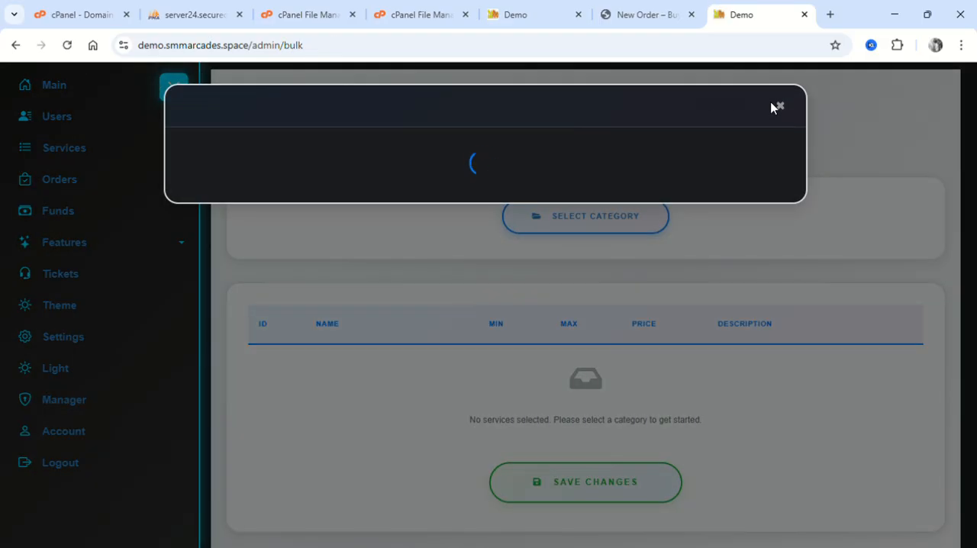
pyautogui.click(489, 179)
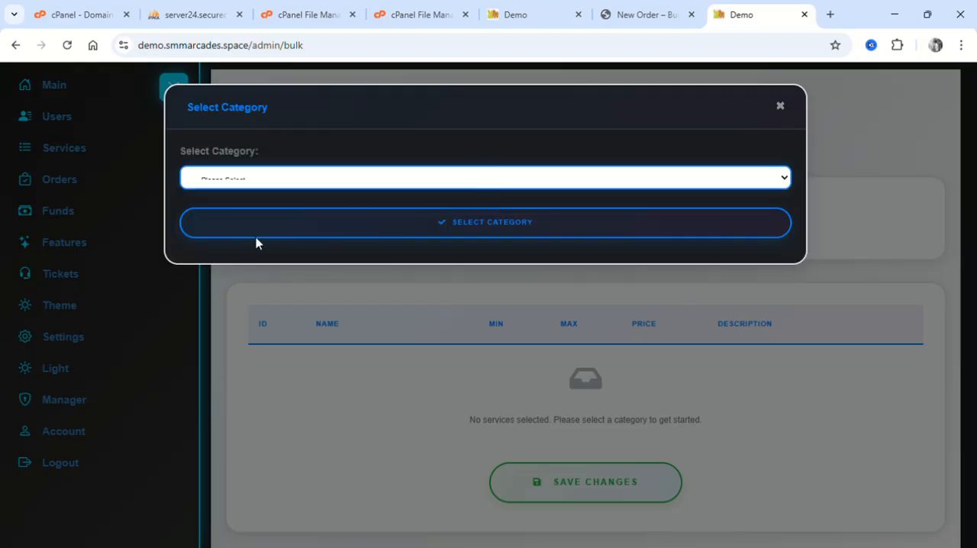
pyautogui.click(779, 105)
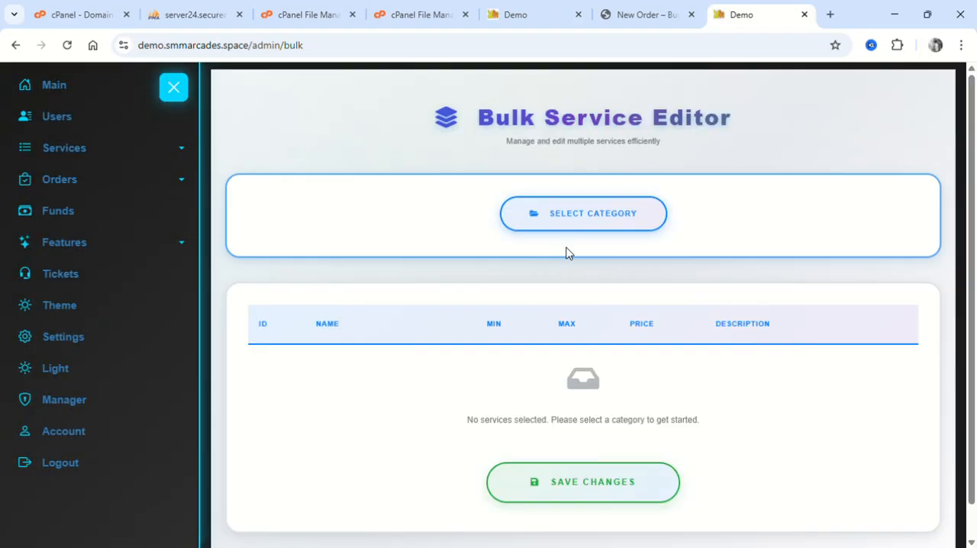
pyautogui.scroll(-1, 567, 251)
# Open Bulk Category Edit and review the editable category names down to position 15.
pyautogui.moveTo(107, 156)
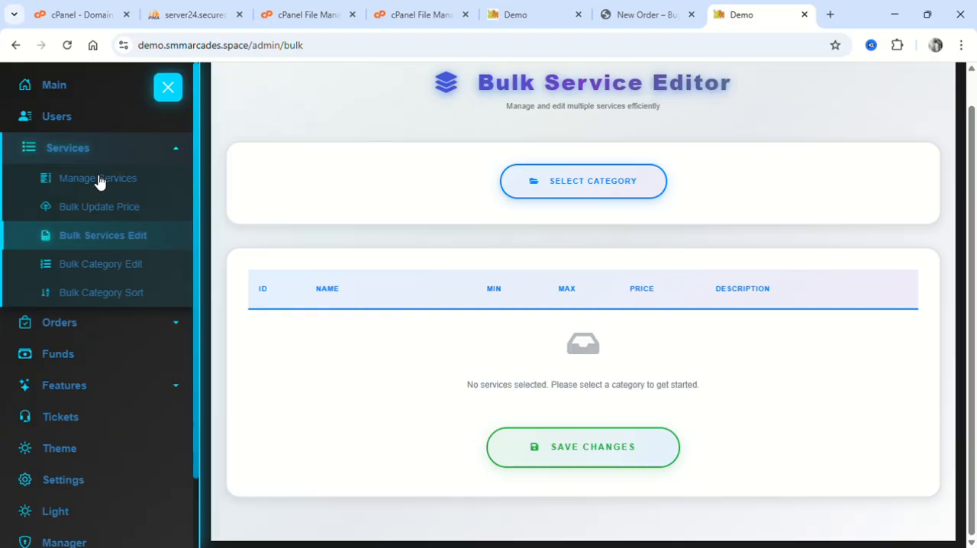
pyautogui.click(116, 269)
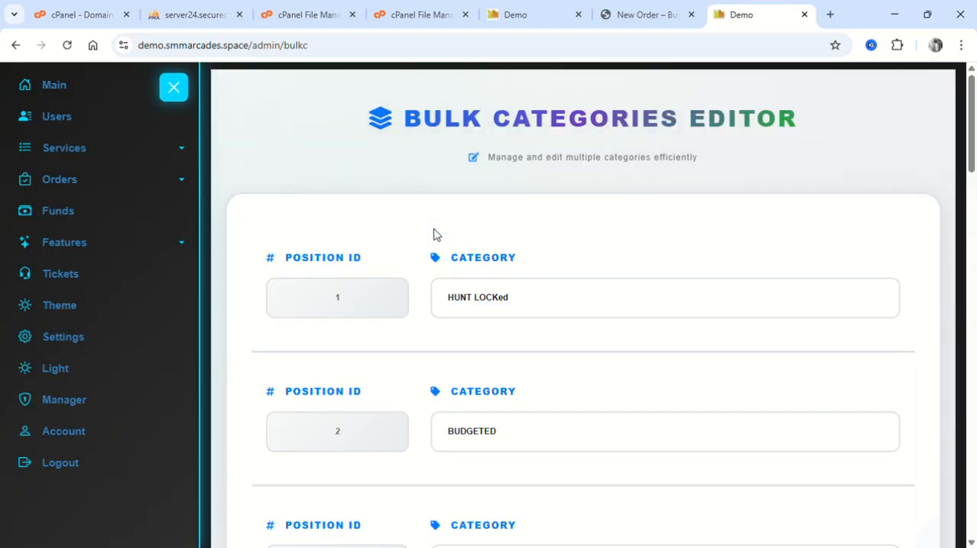
pyautogui.scroll(-15, 437, 235)
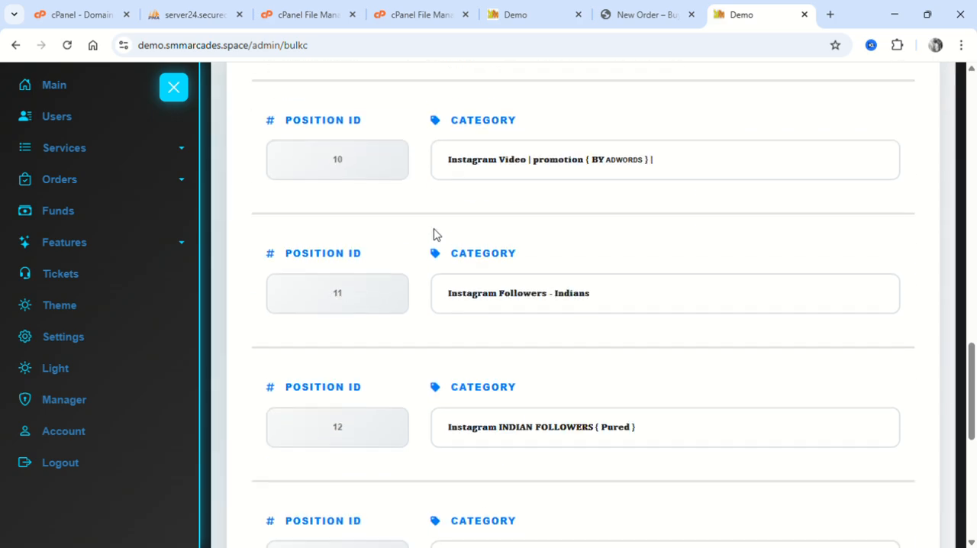
pyautogui.scroll(-5, 437, 234)
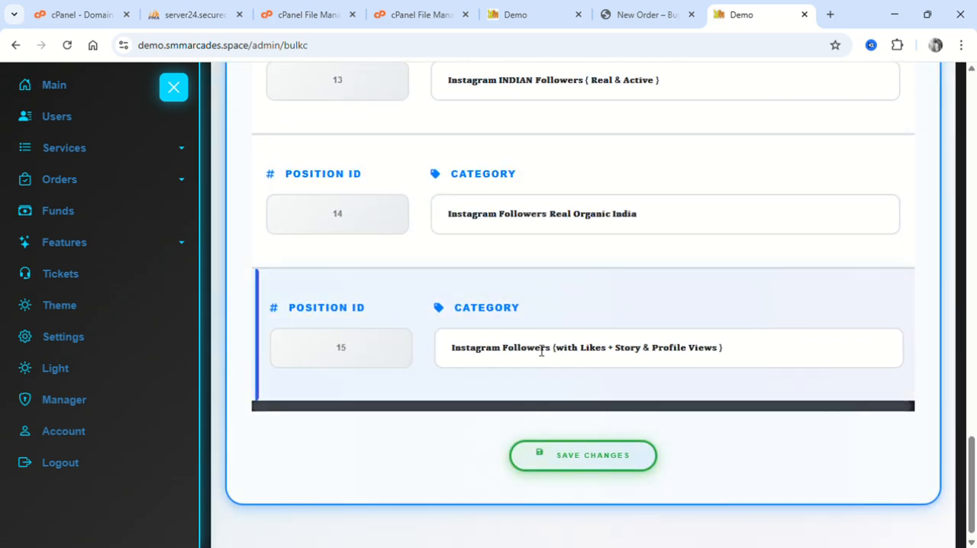
pyautogui.click(585, 341)
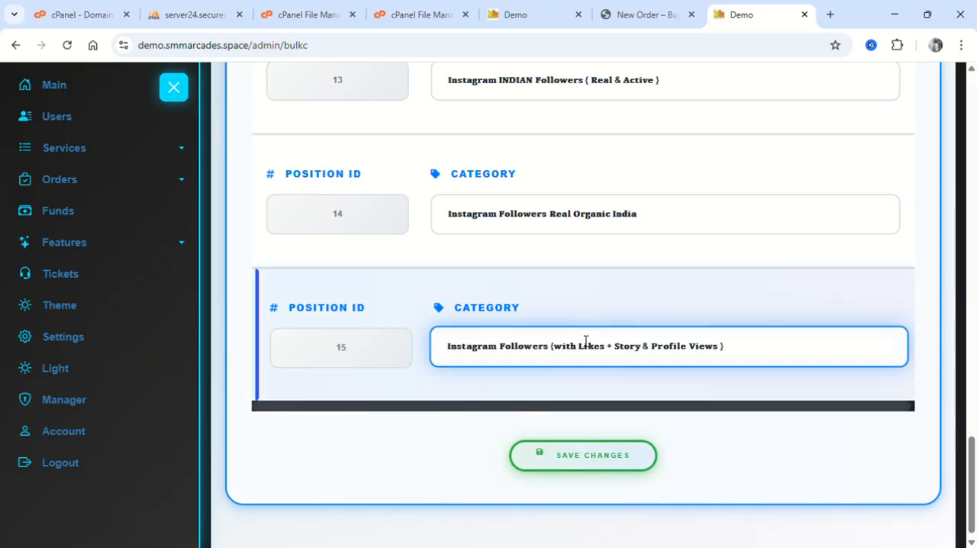
# In Bulk Category Sort, place BUDGETED third, below Instagram Followers With Post Accounts, and move HUNT LOCKed down one place and back to first.
pyautogui.click(140, 151)
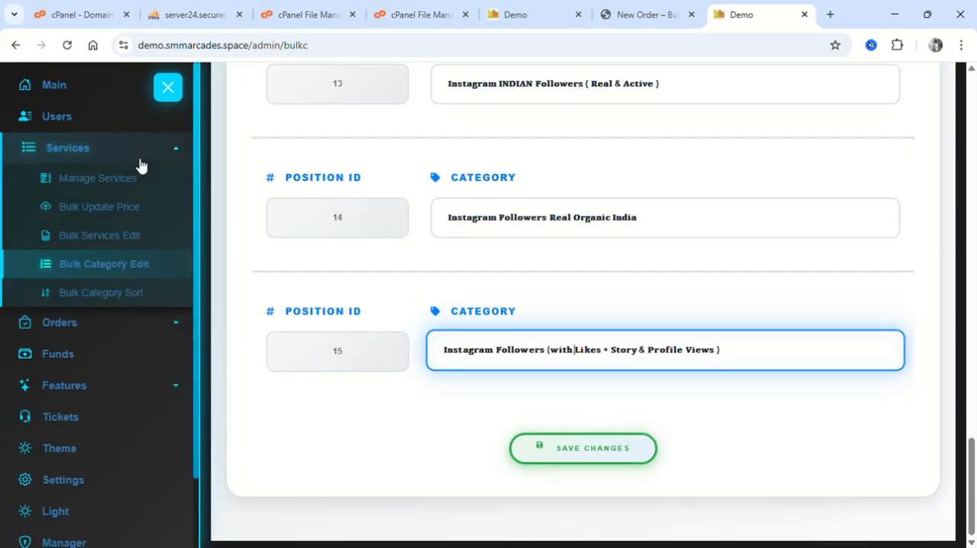
pyautogui.click(120, 294)
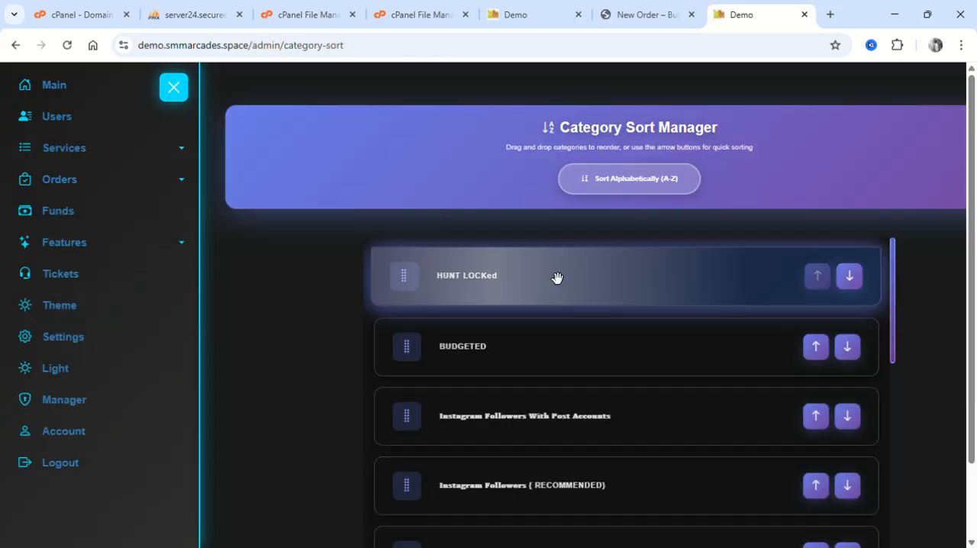
pyautogui.moveTo(413, 362); pyautogui.dragTo(403, 251)
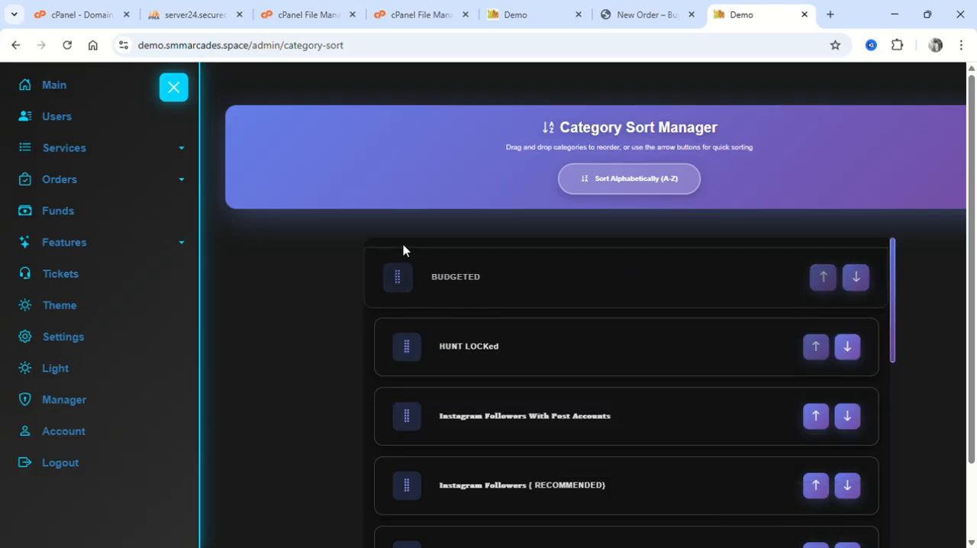
pyautogui.moveTo(410, 295); pyautogui.dragTo(405, 395)
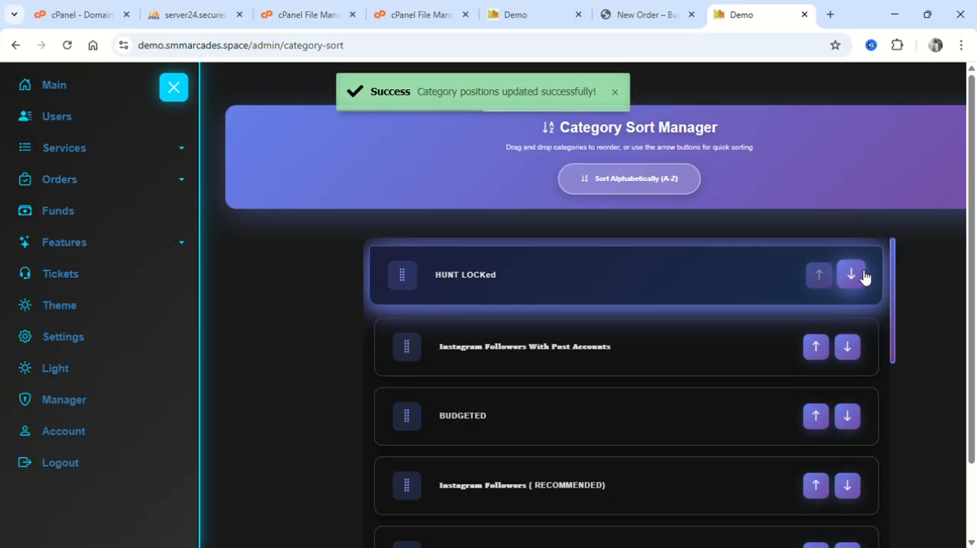
pyautogui.click(849, 276)
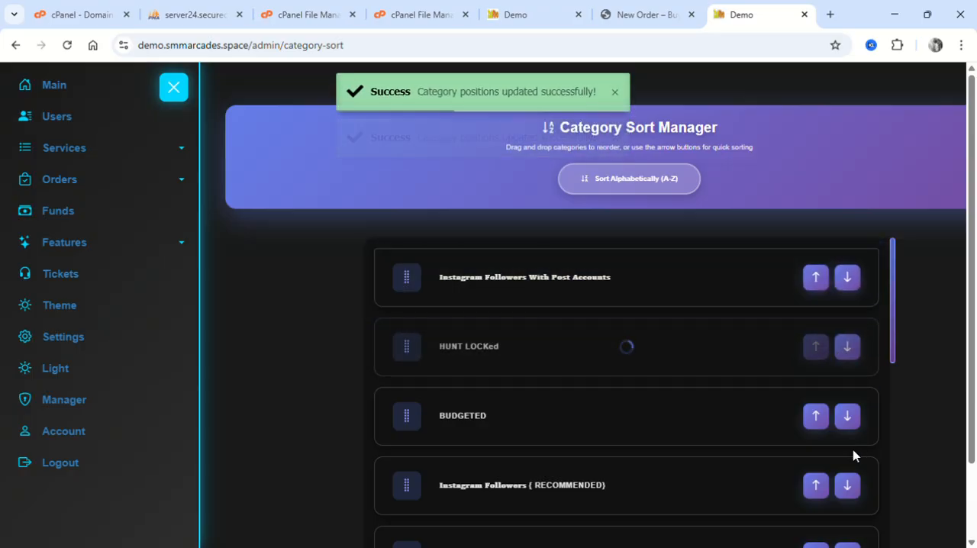
pyautogui.click(815, 345)
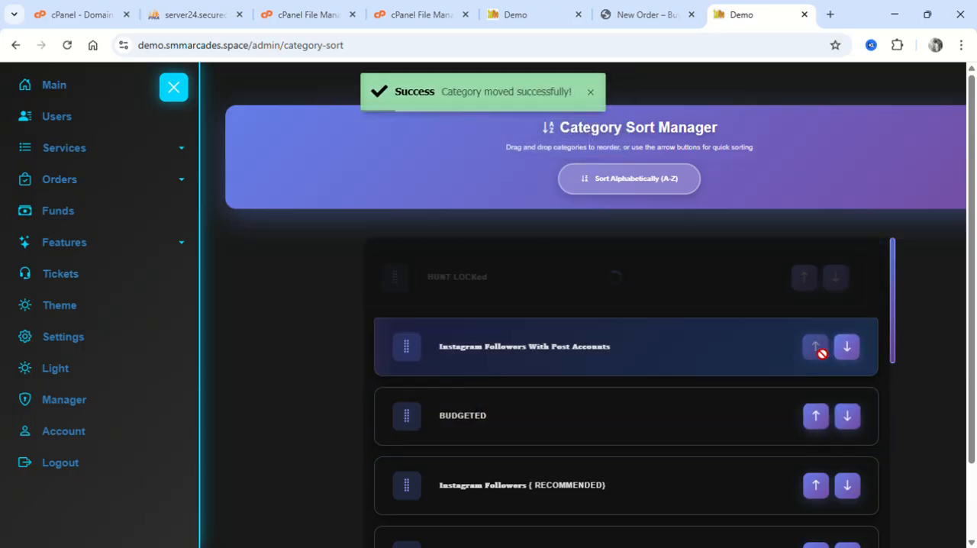
# Open Manage Orders and examine Total Orders and Total Profit in the March 2026 Monthly Summary.
pyautogui.click(183, 187)
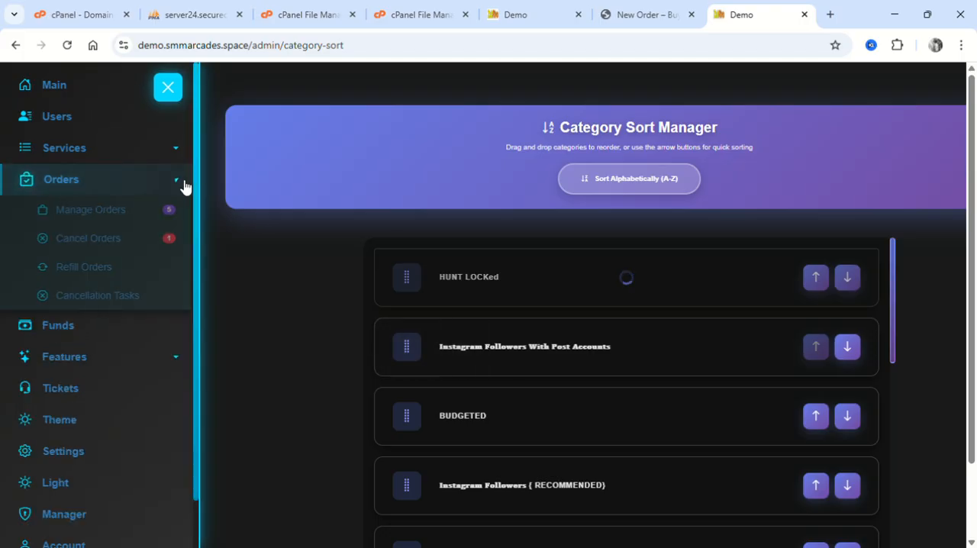
pyautogui.click(113, 210)
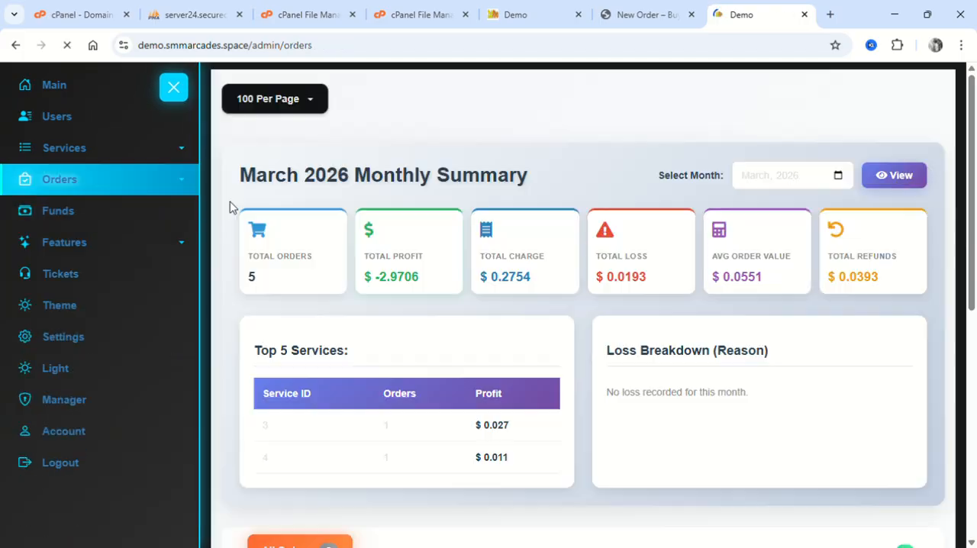
pyautogui.moveTo(250, 241); pyautogui.dragTo(256, 306)
pyautogui.click(268, 280)
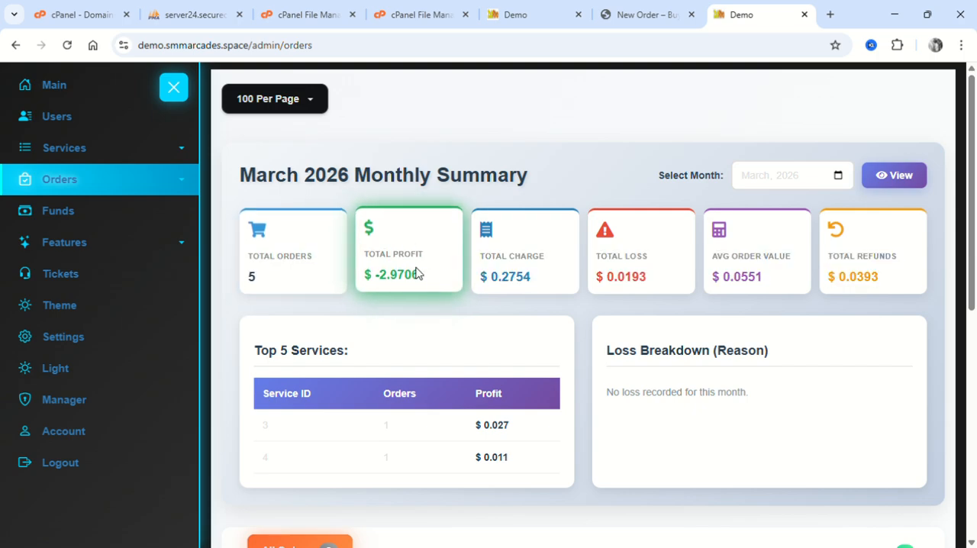
pyautogui.moveTo(436, 281); pyautogui.dragTo(407, 285)
pyautogui.click(362, 256)
pyautogui.click(410, 287)
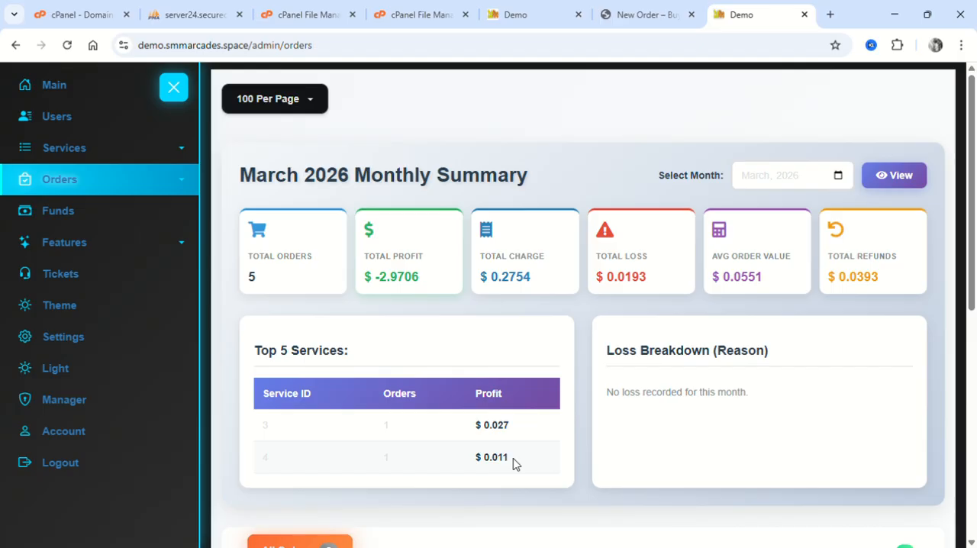
# Examine the profits of the top services and the total charge, total loss, average order value and total refunds.
pyautogui.moveTo(513, 463); pyautogui.dragTo(458, 411)
pyautogui.moveTo(539, 283); pyautogui.dragTo(464, 257)
pyautogui.click(463, 258)
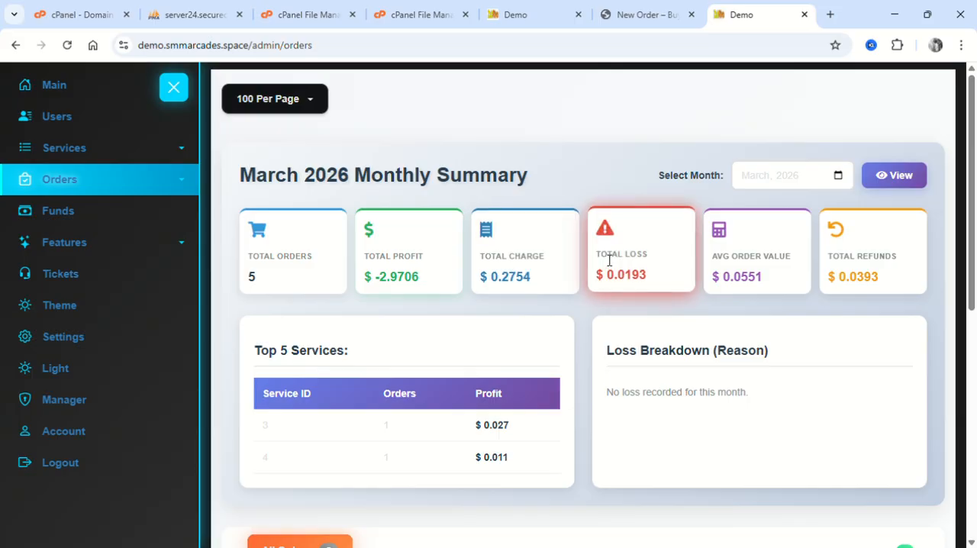
pyautogui.moveTo(602, 257); pyautogui.dragTo(670, 281)
pyautogui.moveTo(723, 255); pyautogui.dragTo(698, 264)
pyautogui.click(788, 283)
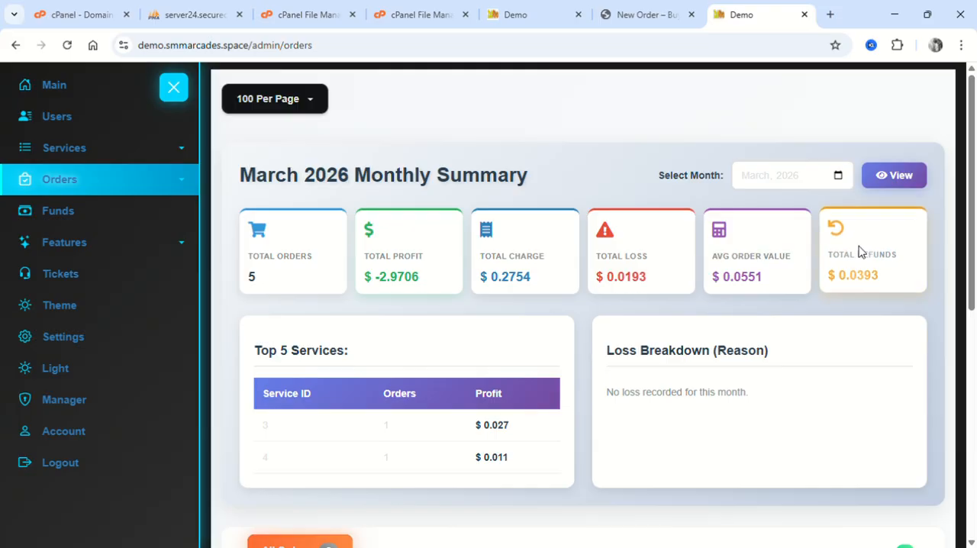
pyautogui.moveTo(879, 277); pyautogui.dragTo(801, 248)
pyautogui.click(801, 248)
# Choose February 2026 as the month for the monthly summary.
pyautogui.scroll(-2, 801, 248)
pyautogui.scroll(2, 802, 248)
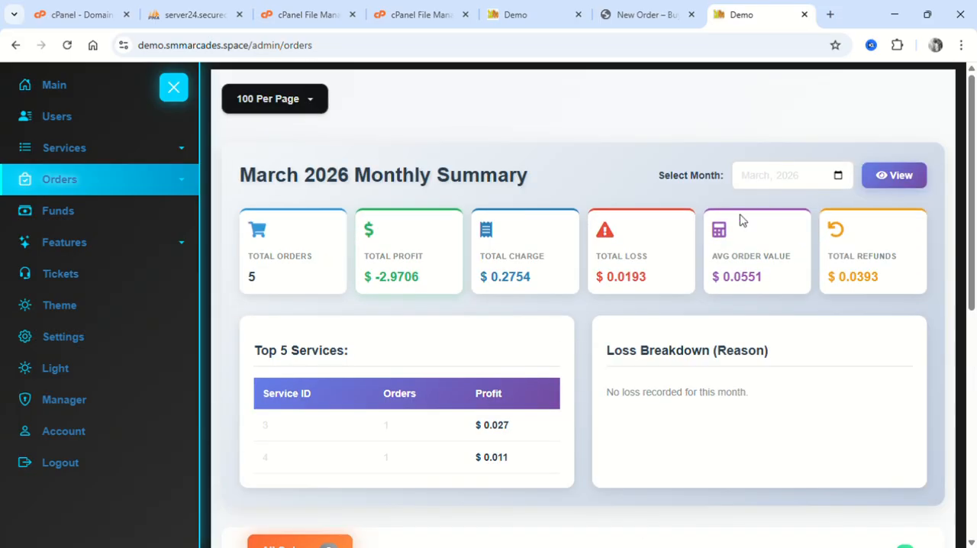
pyautogui.click(794, 224)
# Open Cancel Orders and view the list of canceled orders.
pyautogui.click(152, 187)
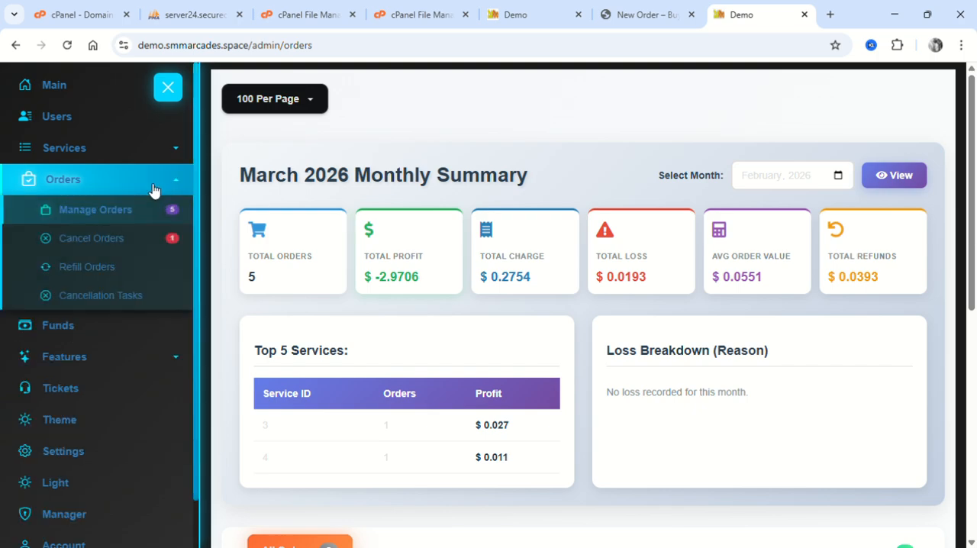
pyautogui.click(134, 246)
pyautogui.scroll(-3, 427, 229)
pyautogui.scroll(-5, 375, 245)
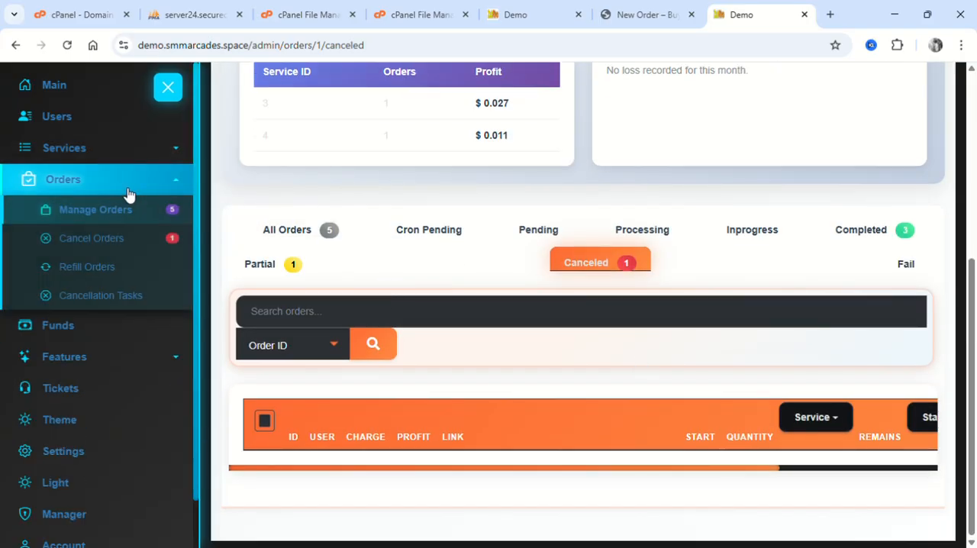
# Return to Manage Orders and view the completed order's status choices and its available options, closing them without changes.
pyautogui.click(117, 214)
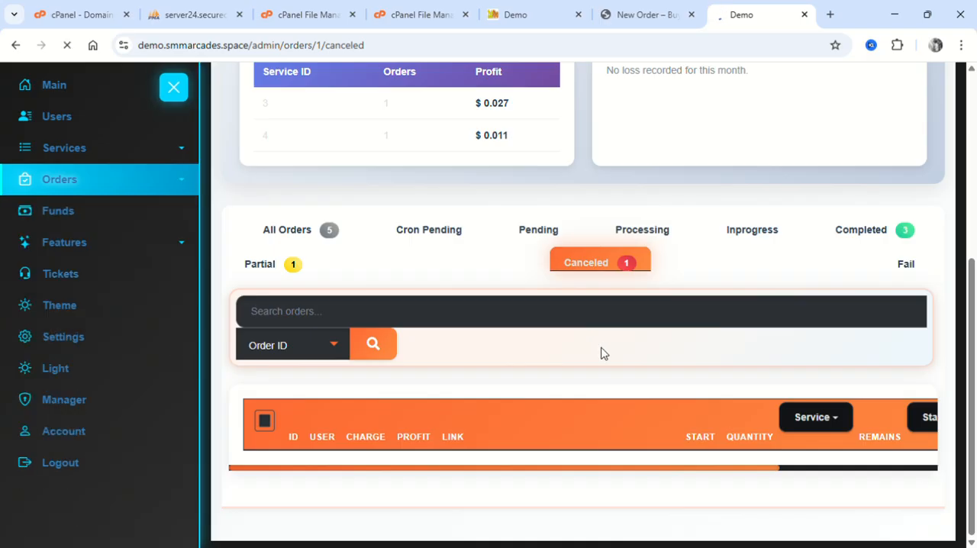
pyautogui.scroll(-6, 515, 343)
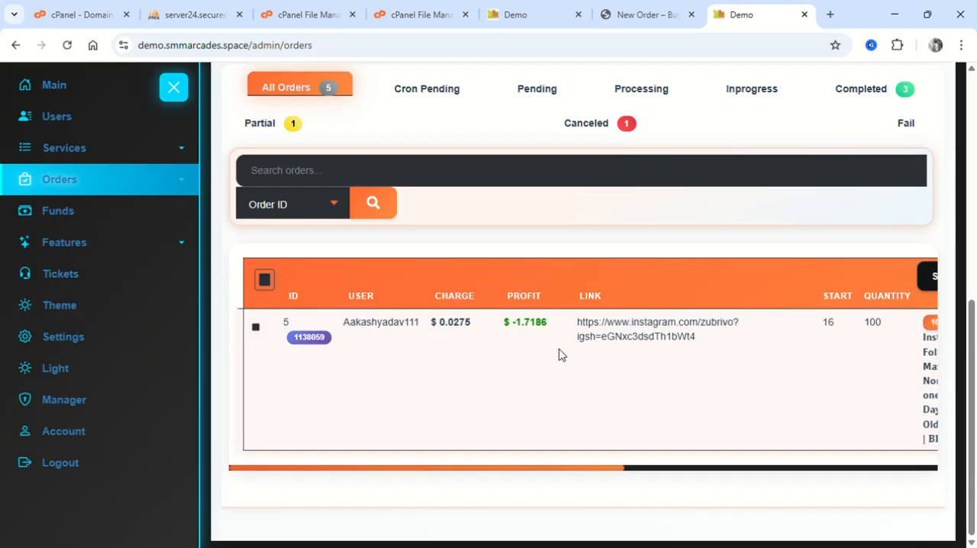
pyautogui.hscroll(7, 558, 354)
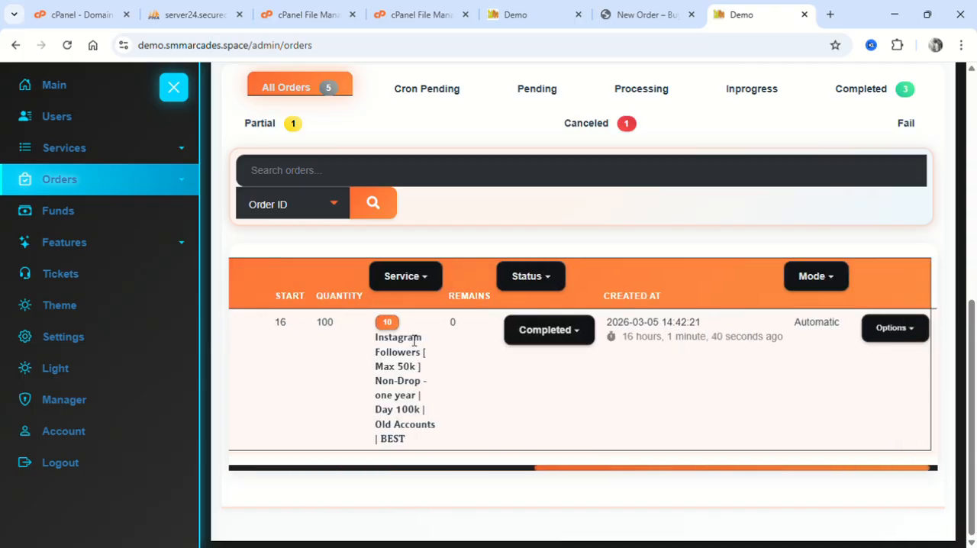
pyautogui.click(542, 330)
pyautogui.click(895, 329)
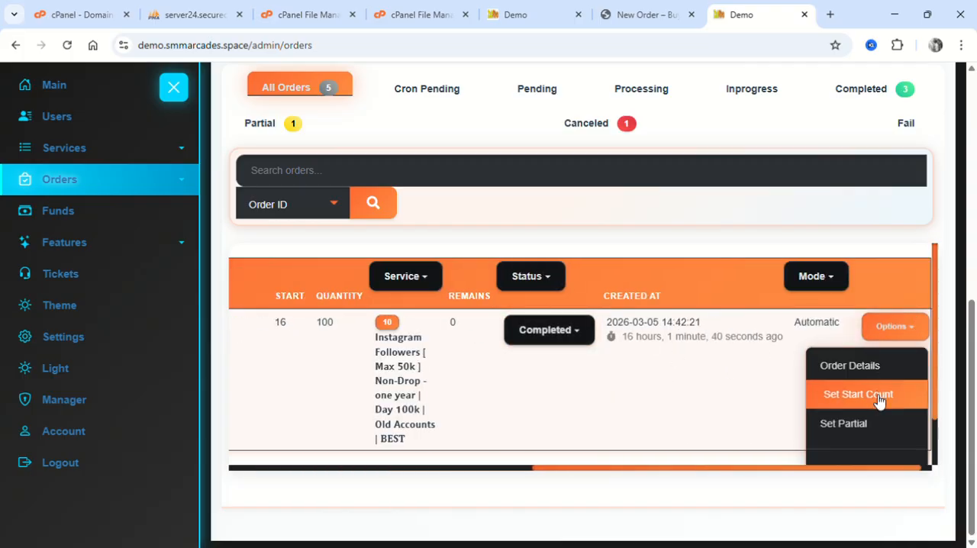
pyautogui.scroll(-1, 882, 435)
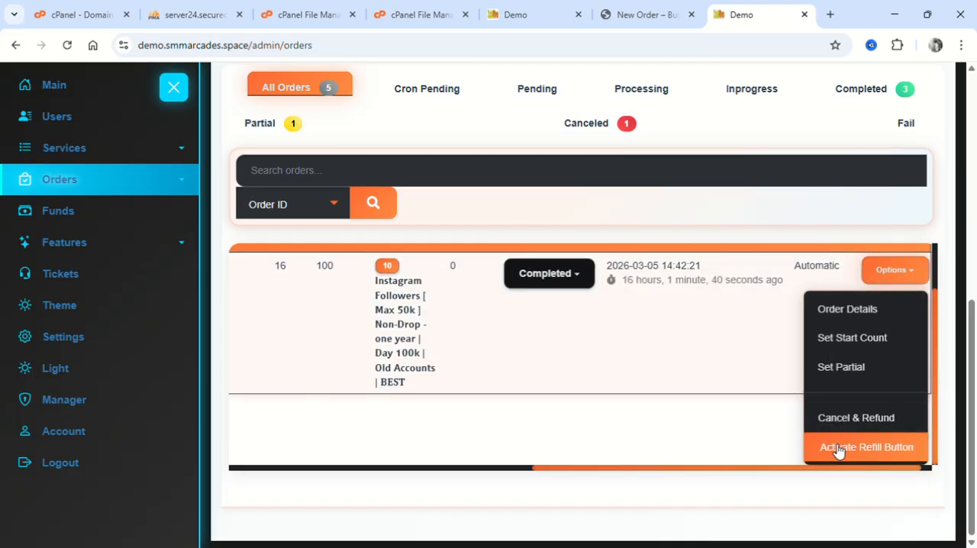
pyautogui.click(681, 349)
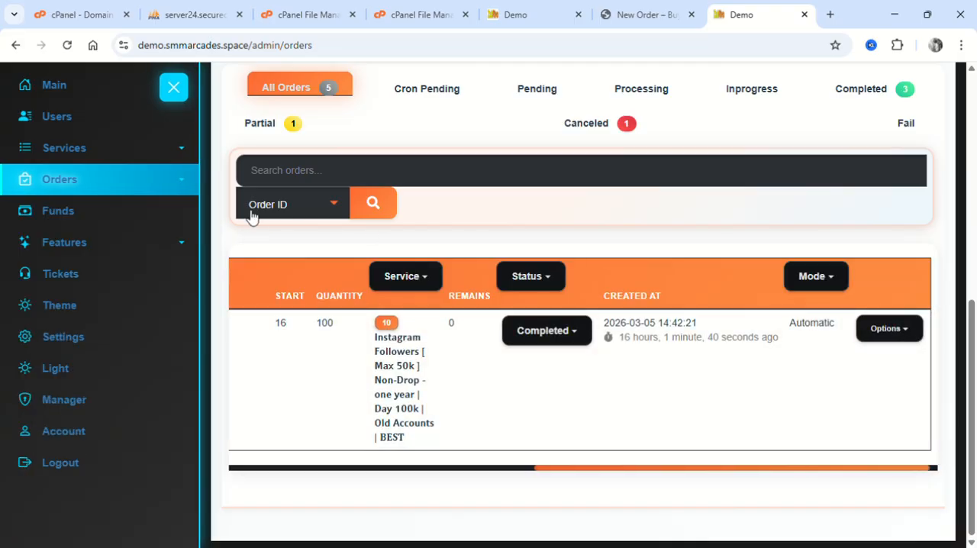
# Open the Funds page and view the Store Transaction ID form and the blocked TRX list, closing both without changes.
pyautogui.moveTo(168, 185)
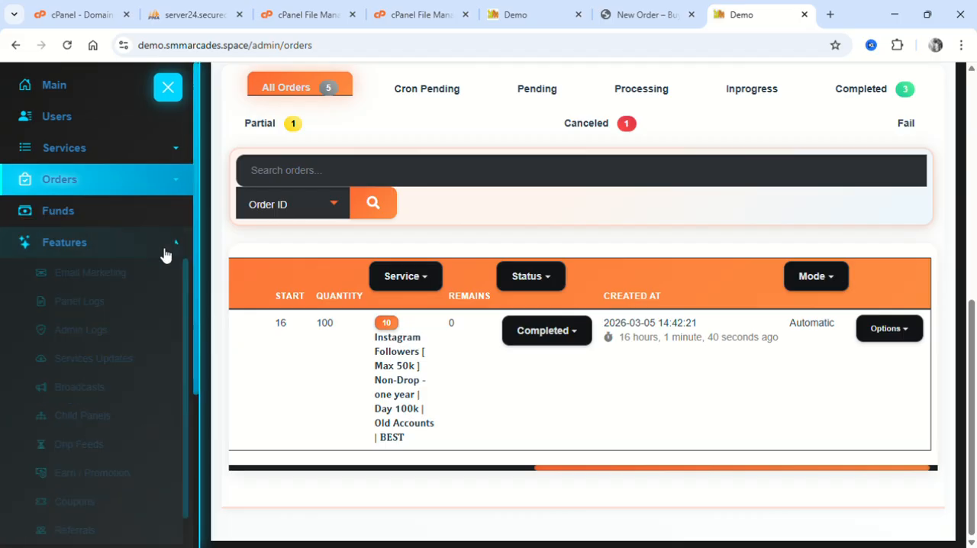
pyautogui.moveTo(88, 242)
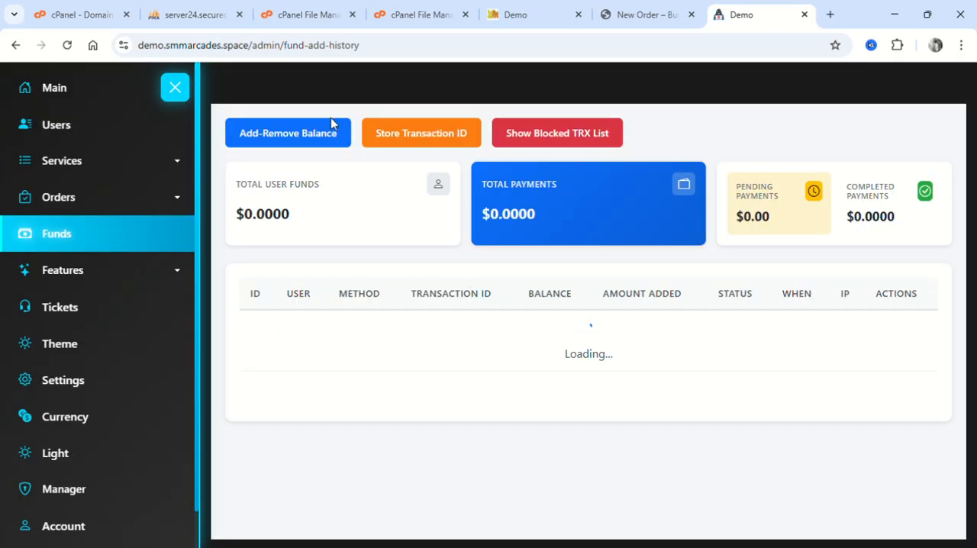
pyautogui.click(421, 134)
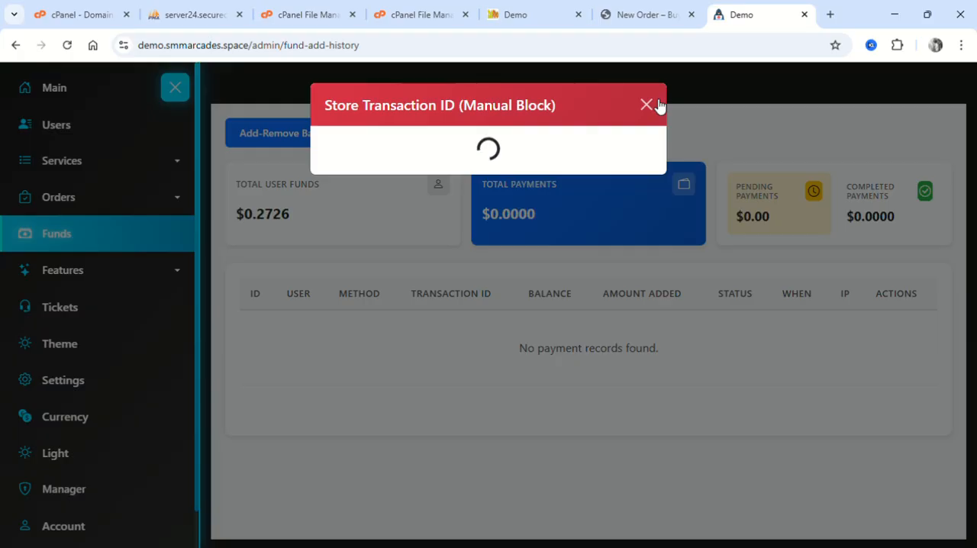
pyautogui.click(441, 238)
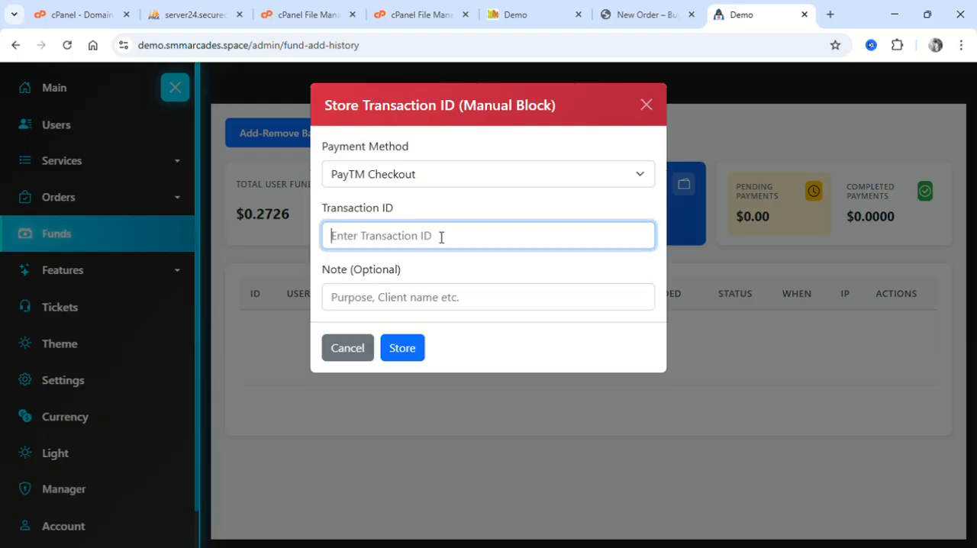
pyautogui.click(347, 345)
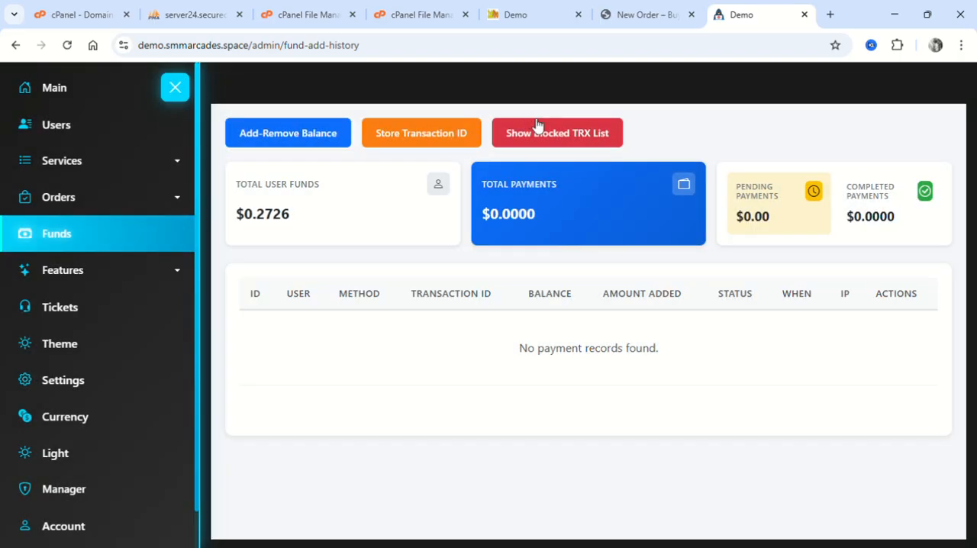
pyautogui.click(605, 134)
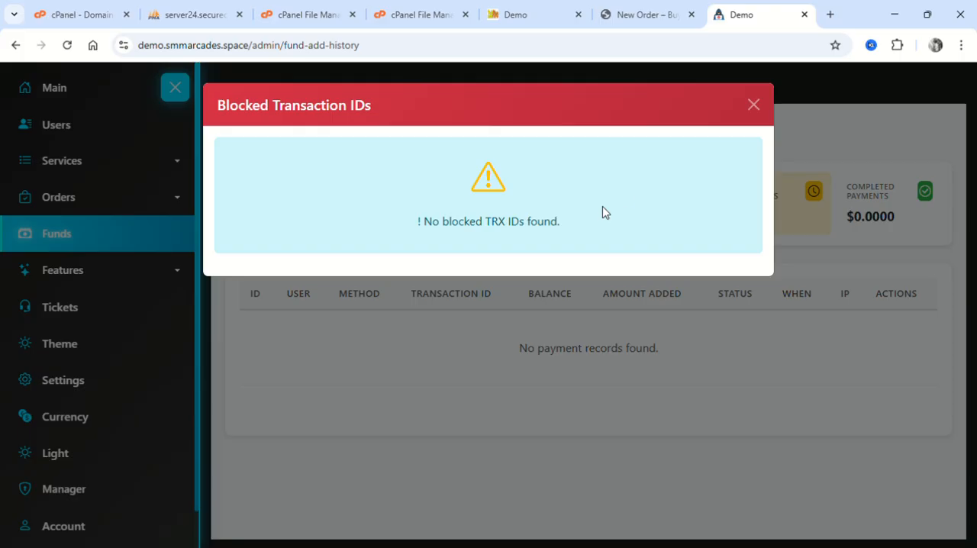
pyautogui.click(753, 105)
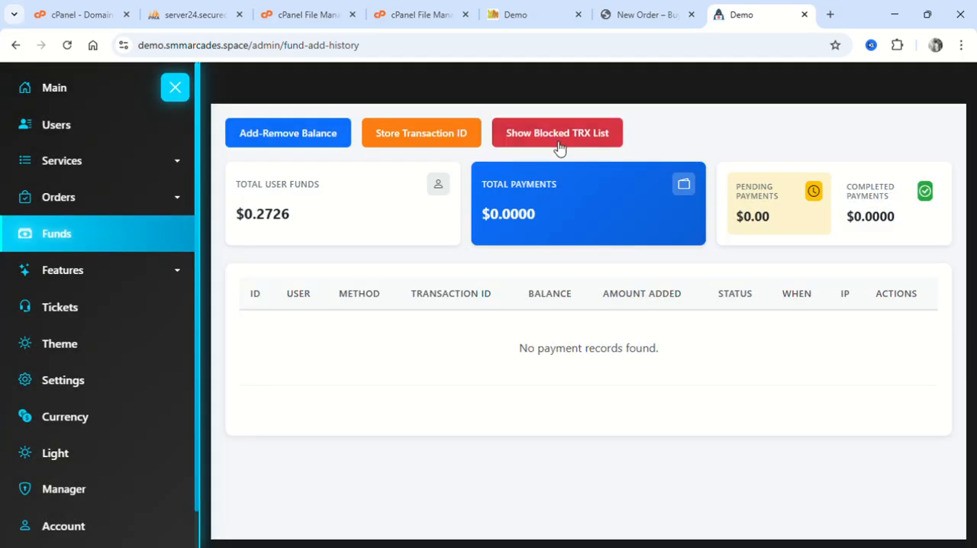
# Store a made-up transaction ID as a manual block for the PayTM Checkout payment method, leaving the note empty.
pyautogui.click(444, 133)
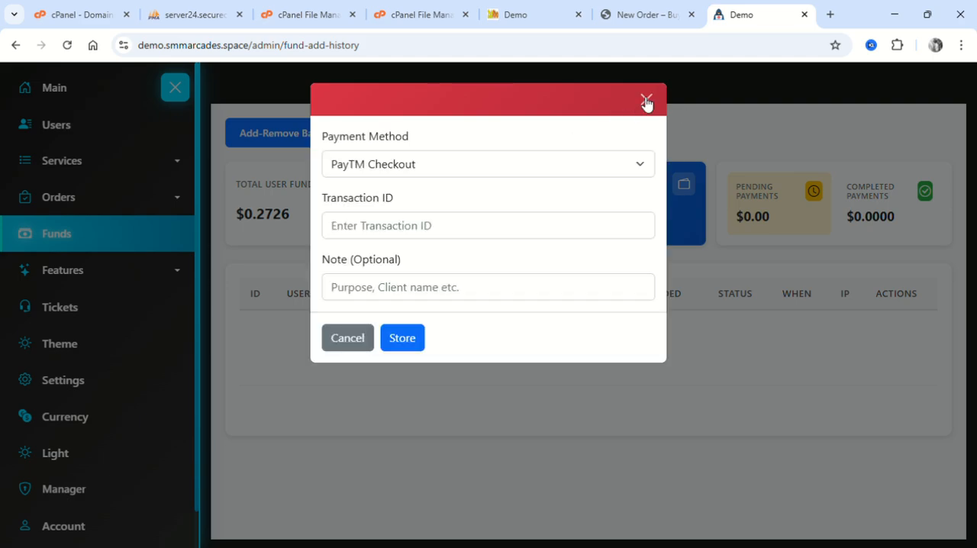
pyautogui.click(416, 302)
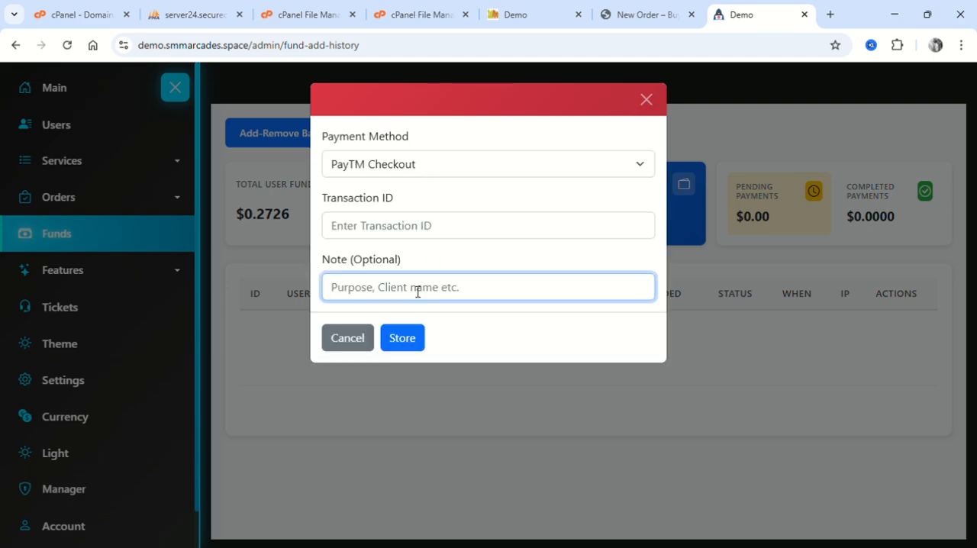
pyautogui.click(408, 243)
pyautogui.write('serdtgyujnomk')
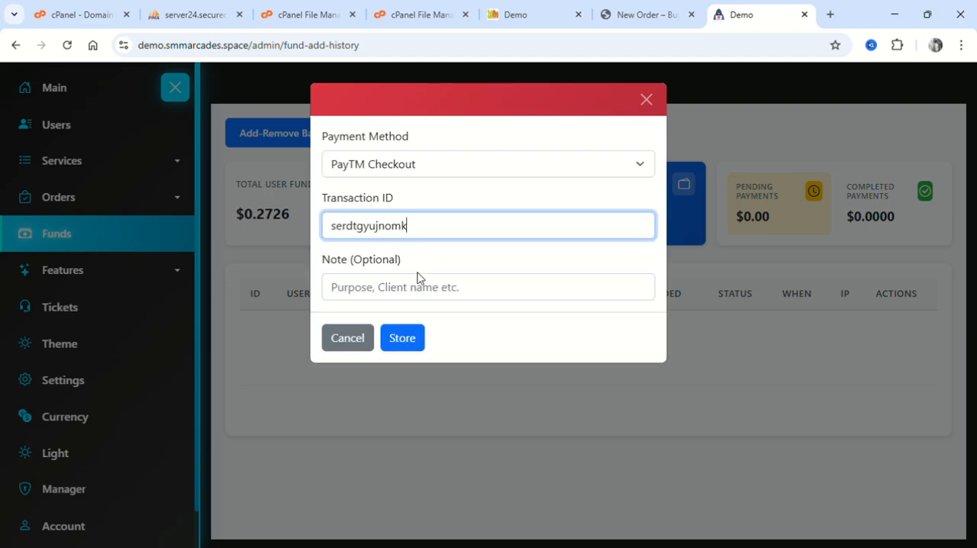
pyautogui.click(406, 336)
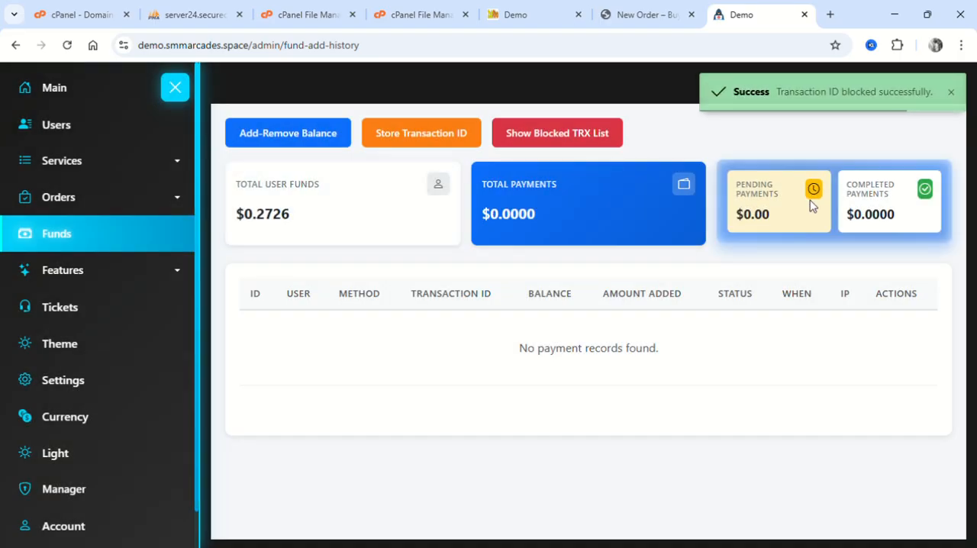
# Unblock the stored PayTM Checkout transaction in the blocked TRX list and close the list.
pyautogui.click(558, 135)
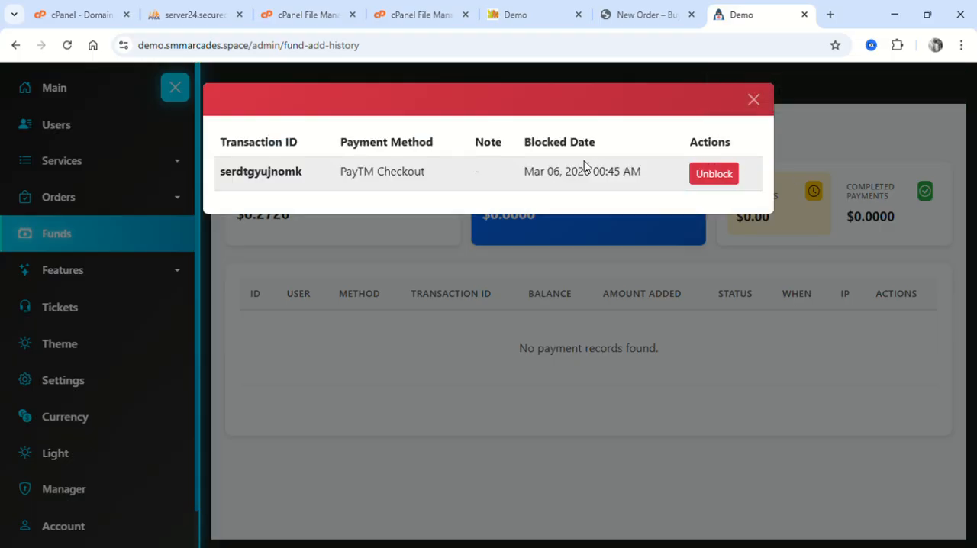
pyautogui.click(713, 175)
pyautogui.click(548, 152)
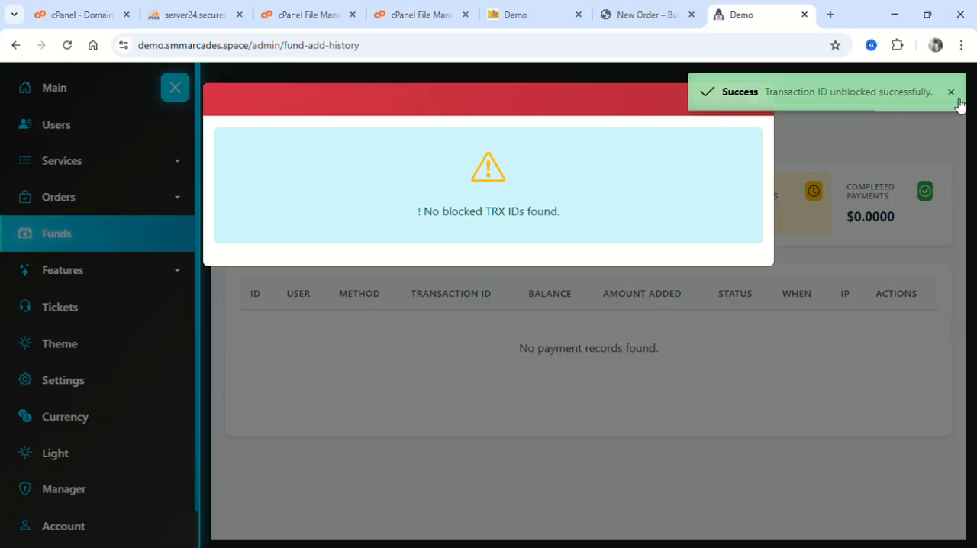
pyautogui.click(754, 98)
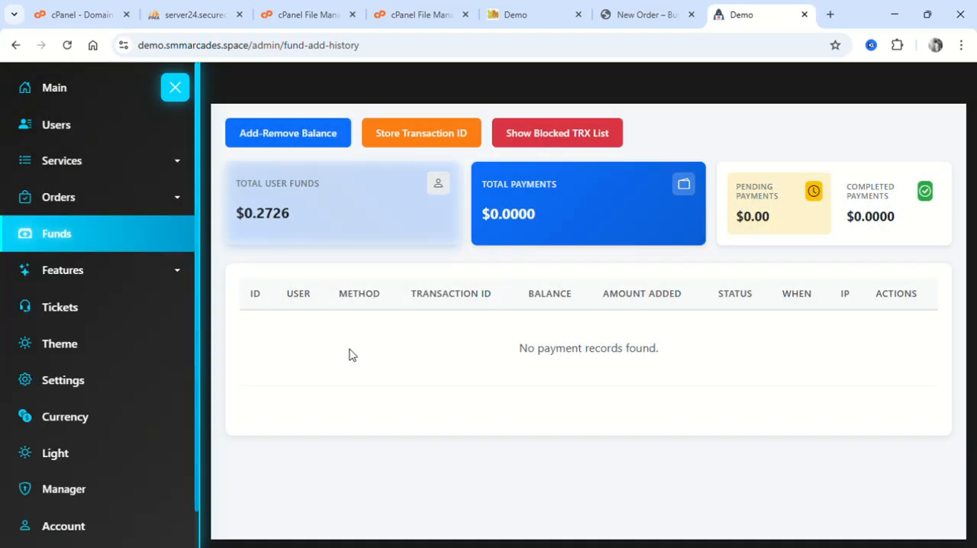
# Open Email Marketing and view the client email selection, the subject and the welcome email's content.
pyautogui.moveTo(146, 270)
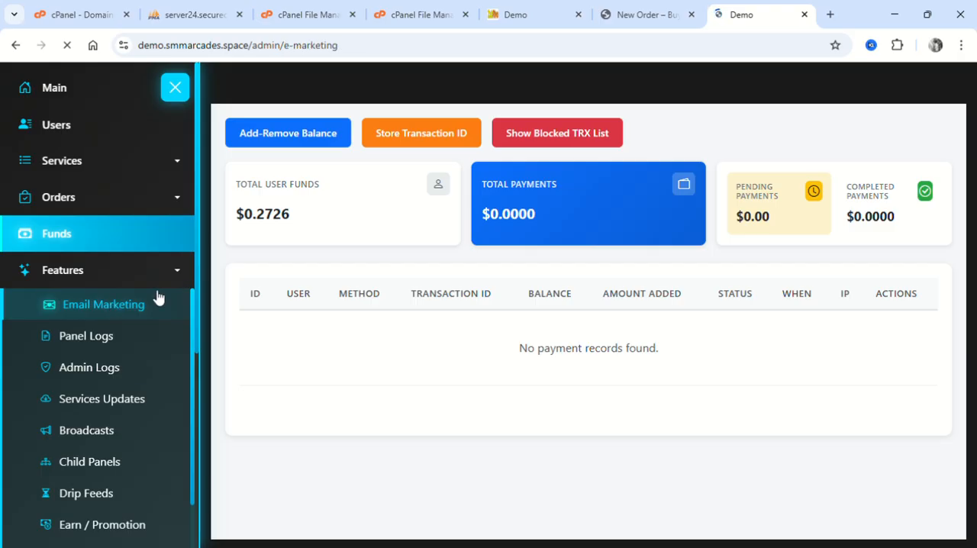
pyautogui.scroll(-4, 457, 283)
pyautogui.scroll(-1, 458, 286)
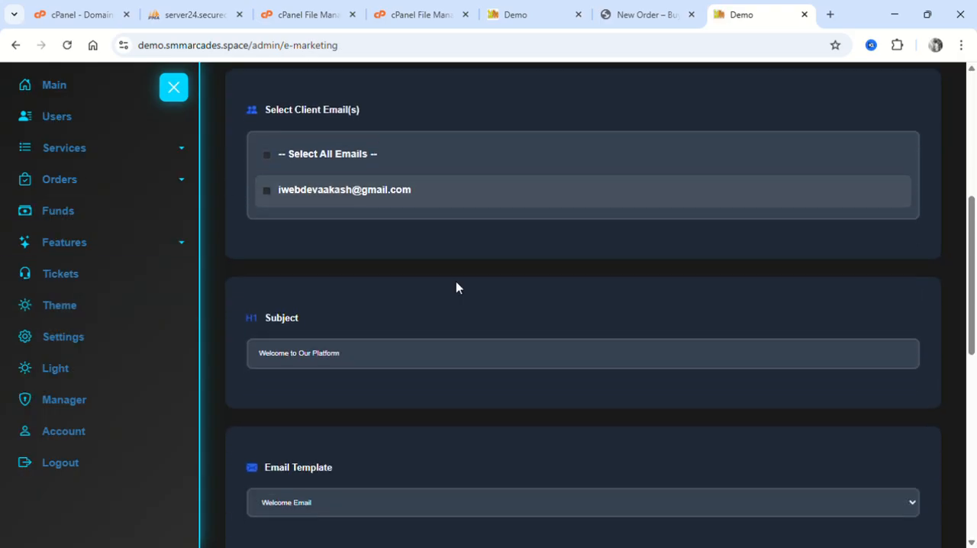
pyautogui.click(269, 194)
pyautogui.click(271, 197)
pyautogui.scroll(-5, 271, 198)
pyautogui.scroll(-3, 411, 397)
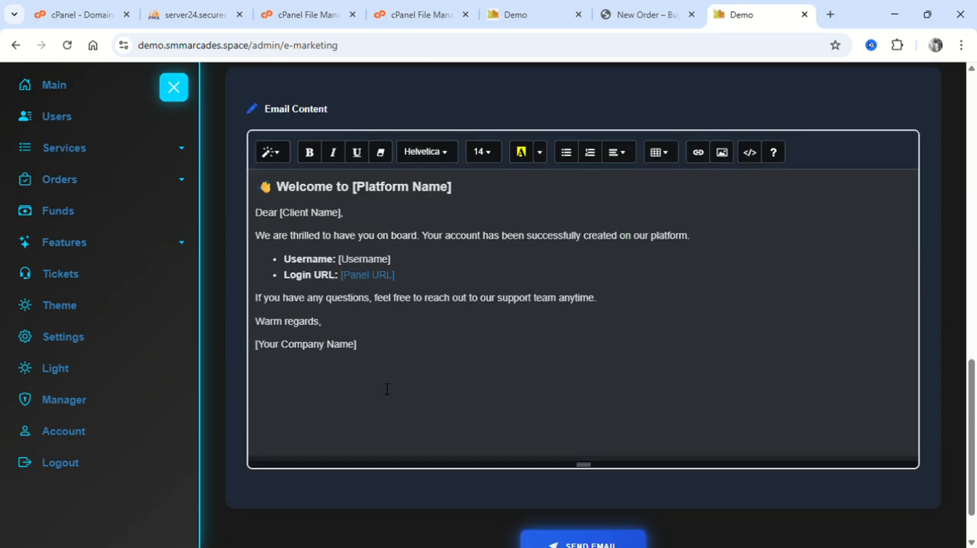
# Preview the Custom Template, Service Update, New Service Added, Urgent Attention Required and Announcement email templates in turn.
pyautogui.scroll(3, 367, 305)
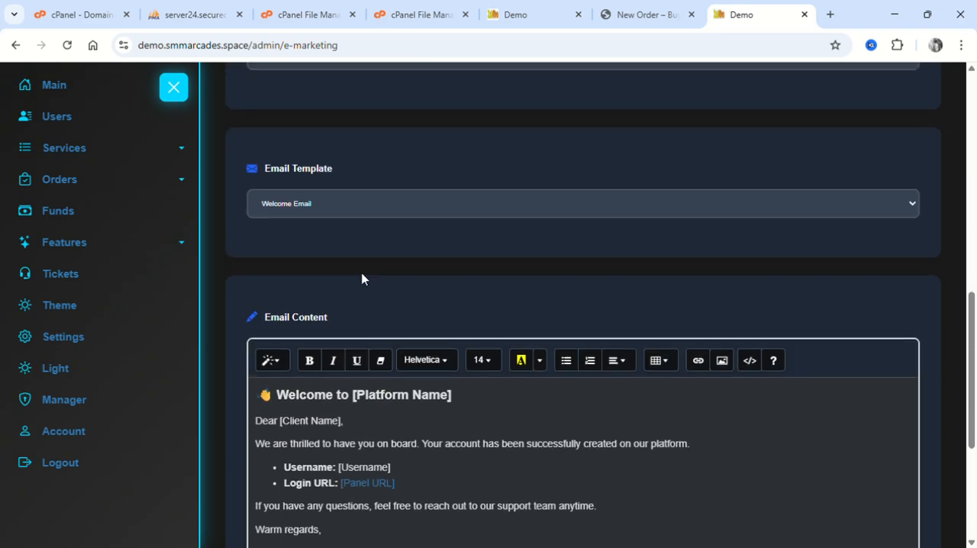
pyautogui.click(299, 232)
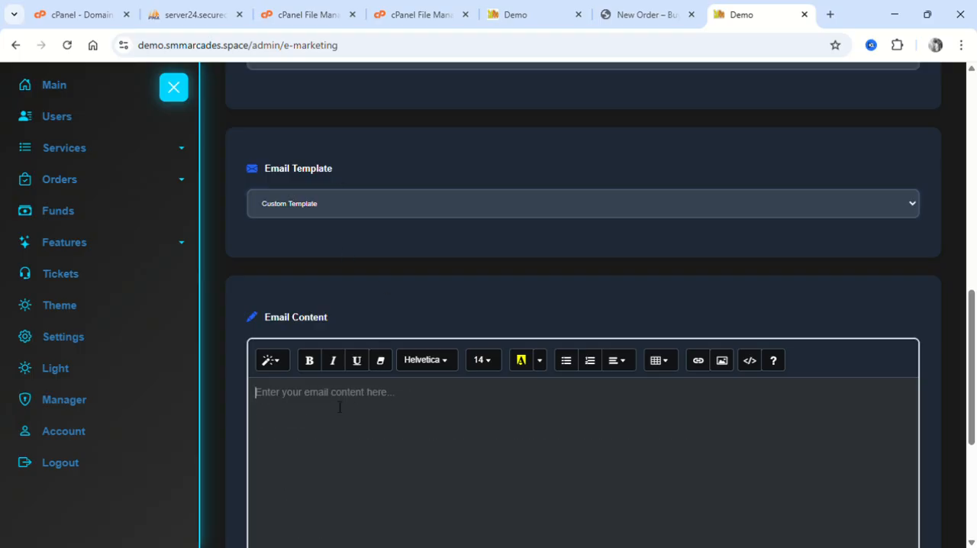
pyautogui.click(324, 262)
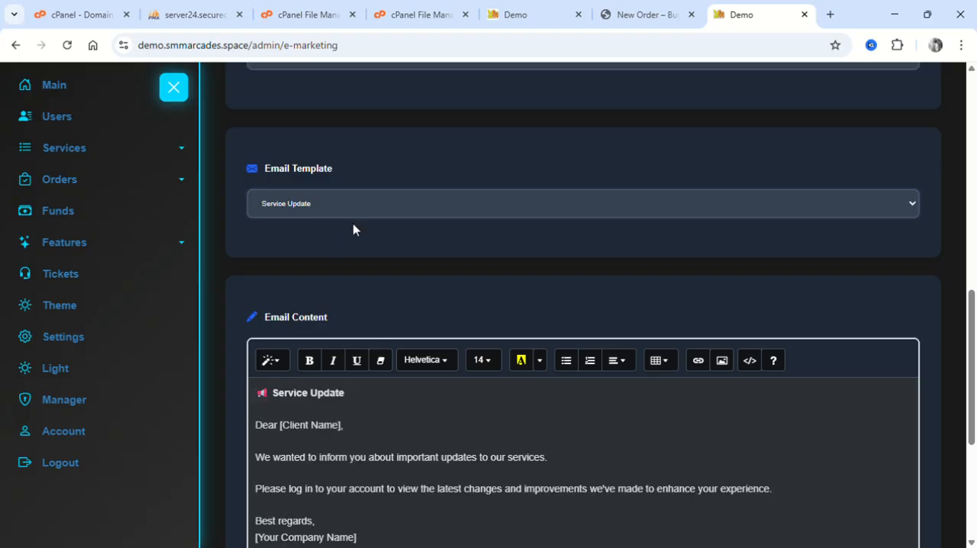
pyautogui.click(331, 276)
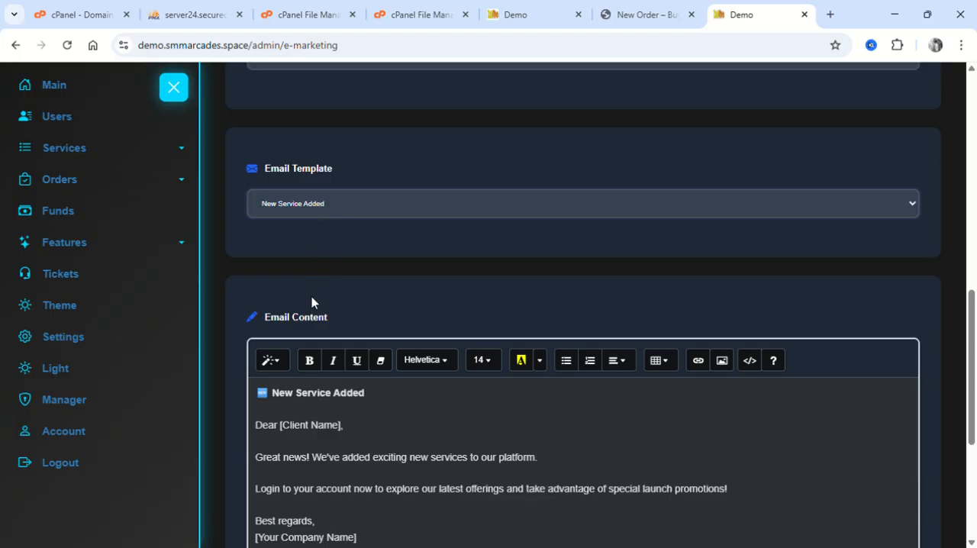
pyautogui.press('Down')
pyautogui.scroll(-1, 329, 174)
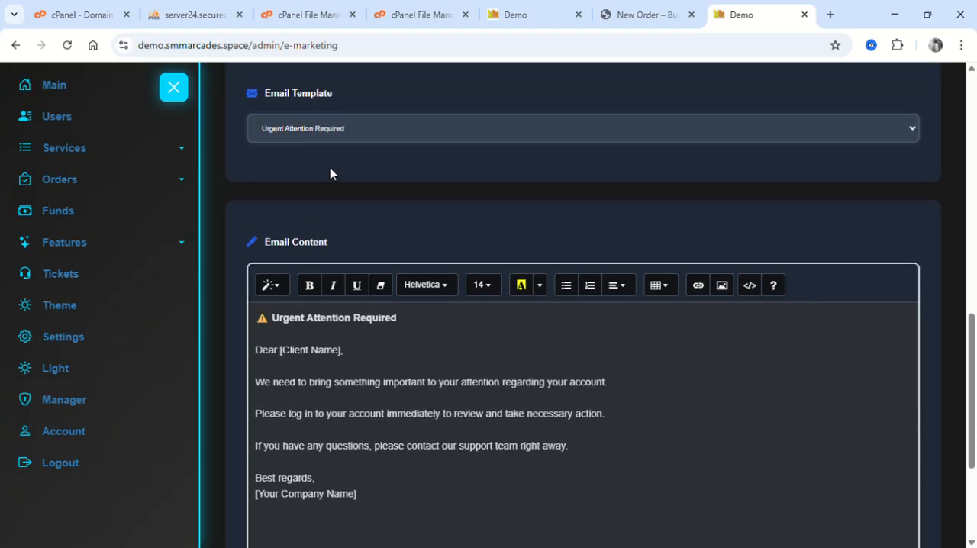
pyautogui.press('Down')
# Open Panel Logs and look through the registered system logs.
pyautogui.click(181, 255)
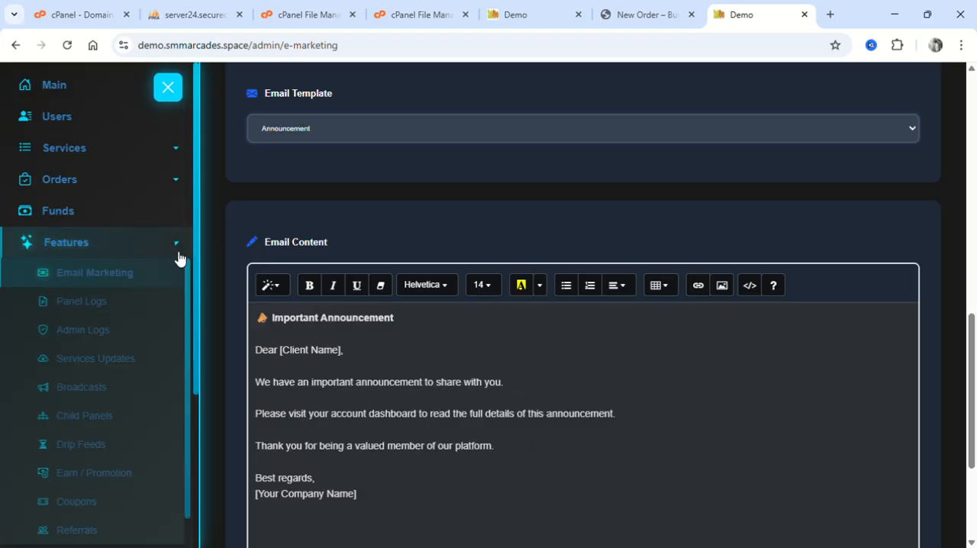
pyautogui.click(124, 299)
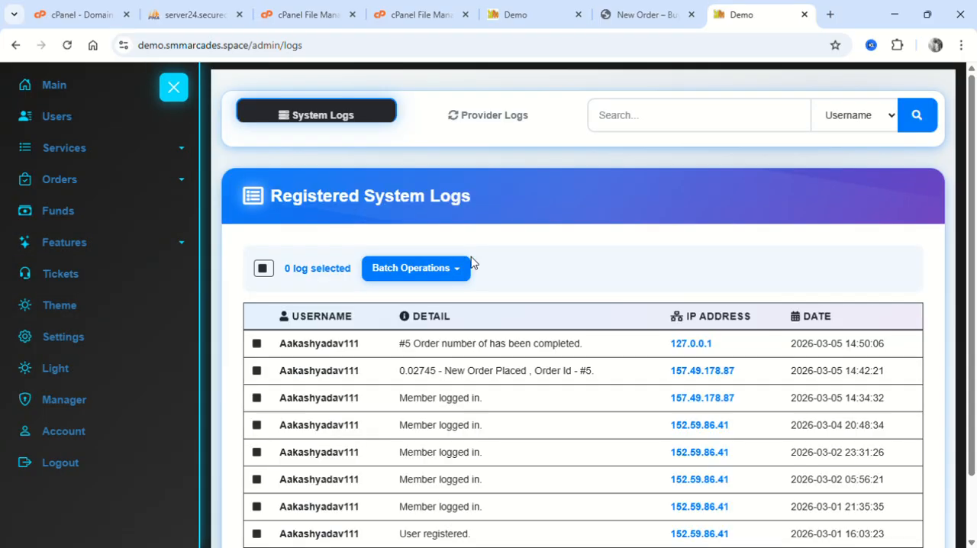
pyautogui.scroll(-1, 471, 257)
pyautogui.scroll(1, 471, 261)
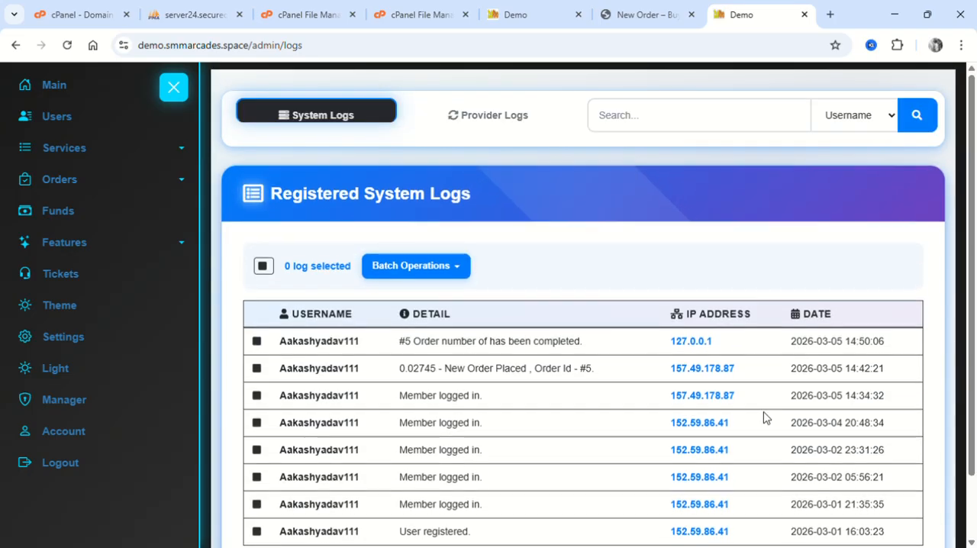
pyautogui.click(114, 244)
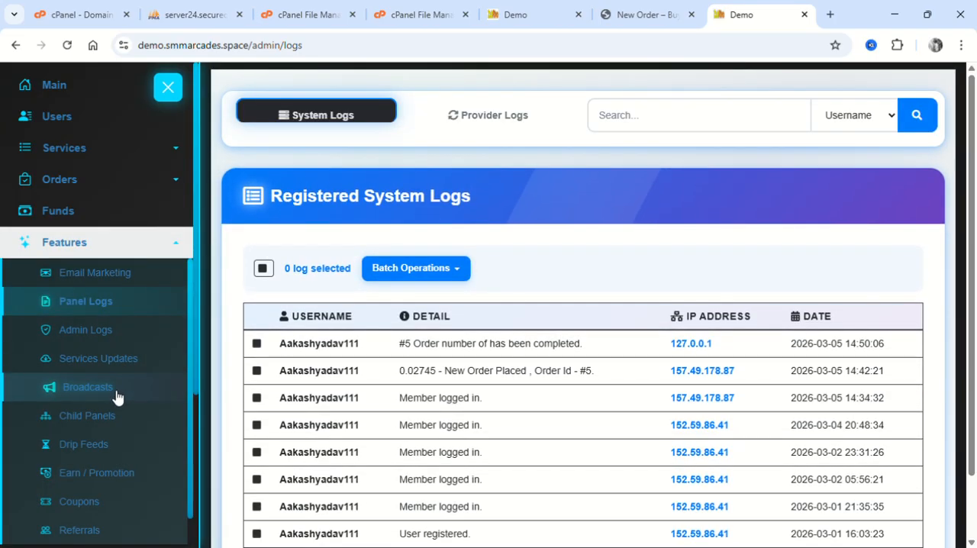
pyautogui.scroll(-1, 117, 395)
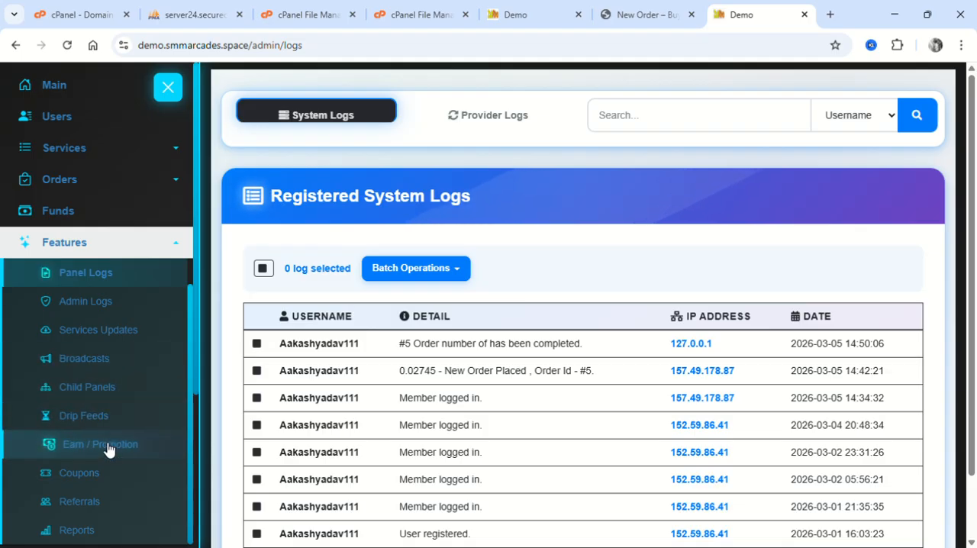
pyautogui.scroll(-1, 107, 446)
pyautogui.click(130, 467)
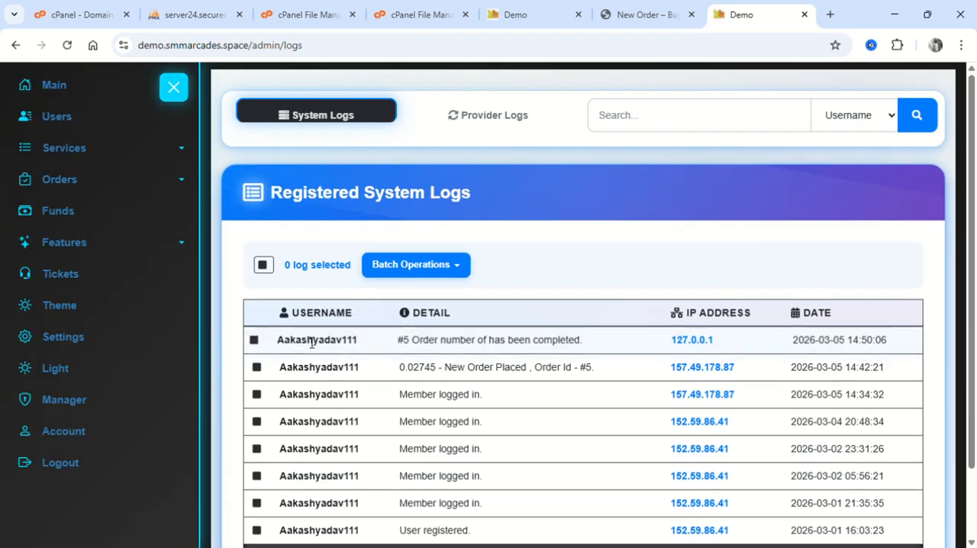
# Open the admin Theme page, and switch to the client panel to view the New Order page in the active theme.
pyautogui.click(83, 319)
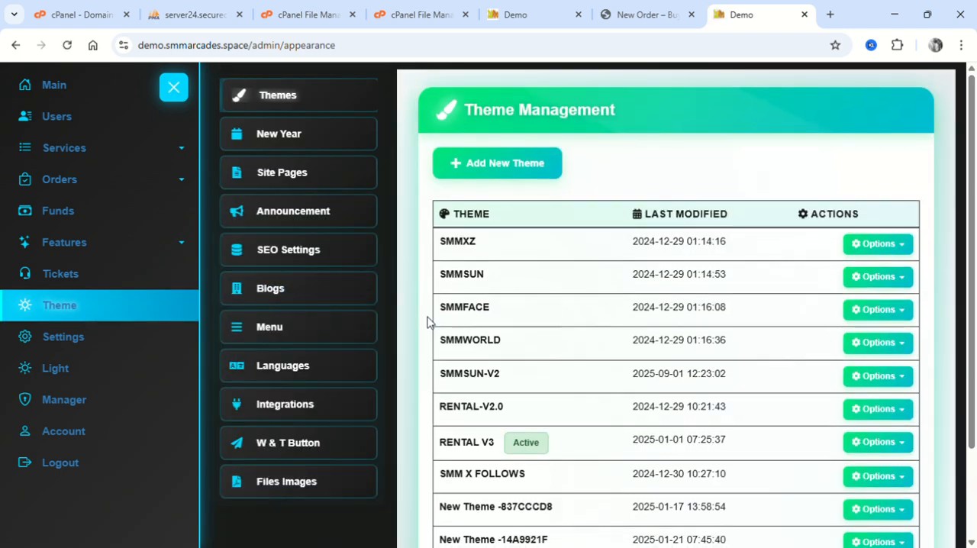
pyautogui.scroll(-3, 428, 321)
pyautogui.scroll(3, 428, 322)
pyautogui.click(645, 15)
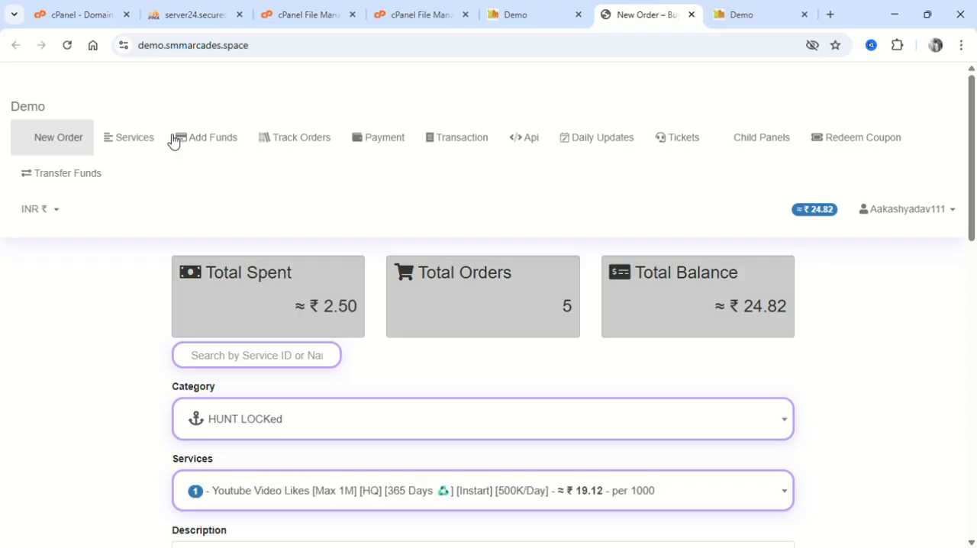
pyautogui.click(61, 141)
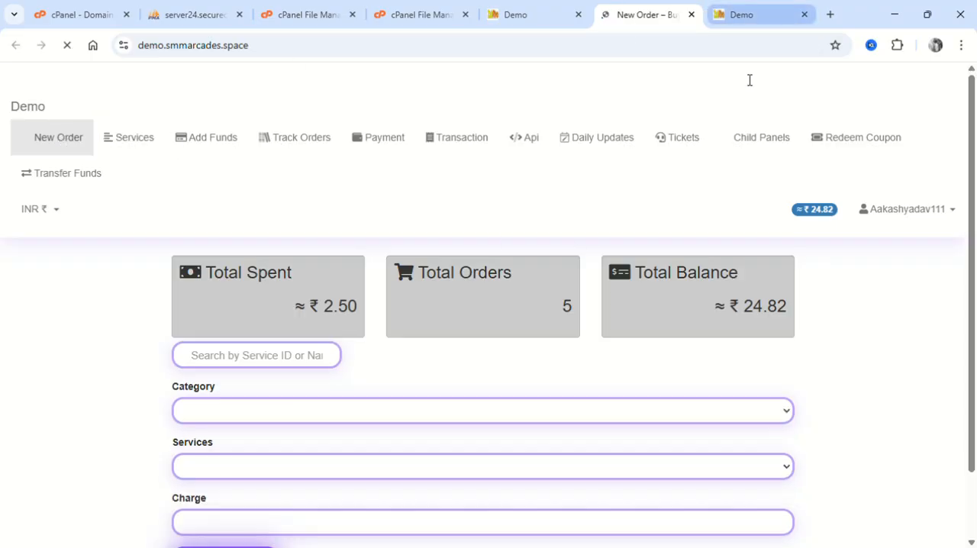
pyautogui.scroll(-1, 602, 229)
# Activate the SMMXZ theme in Theme Management and reload the client panel's New Order page.
pyautogui.click(729, 14)
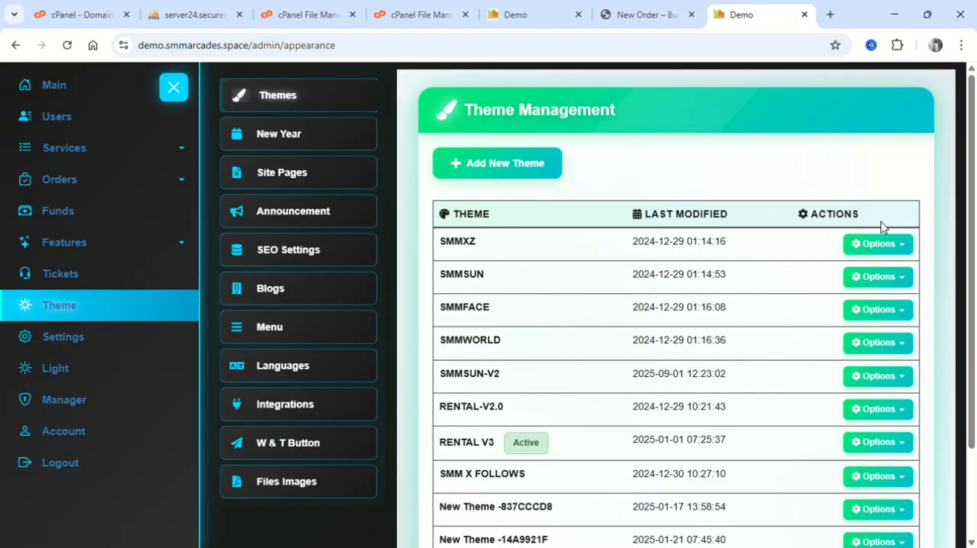
pyautogui.click(879, 247)
pyautogui.click(829, 278)
pyautogui.click(652, 7)
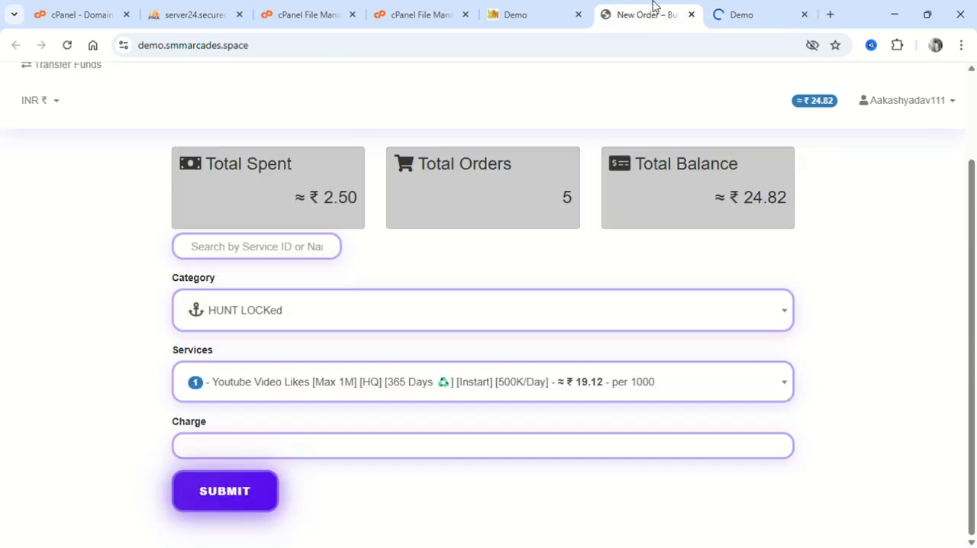
pyautogui.click(68, 45)
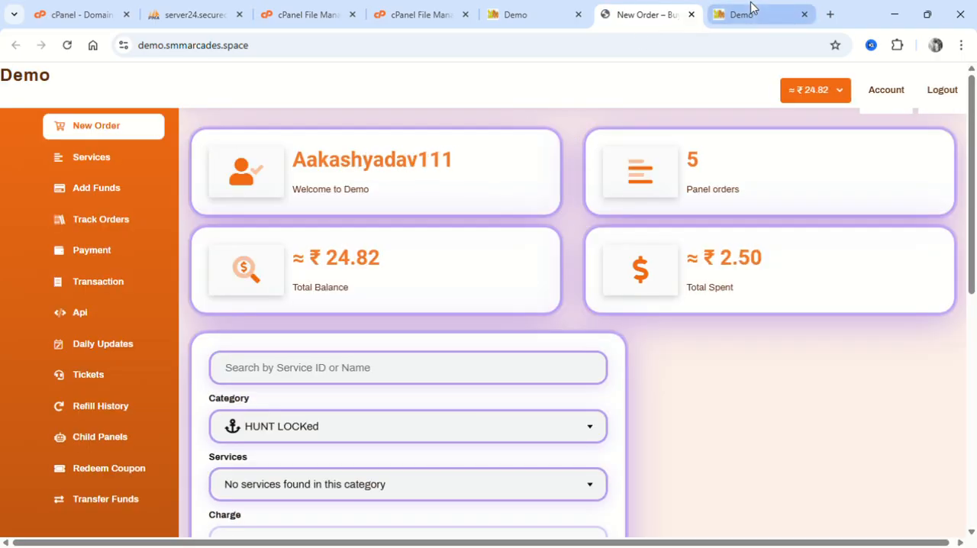
# Examine the New Order page's balance cards, category and service fields in the newly activated theme.
pyautogui.scroll(-3, 499, 350)
pyautogui.scroll(1, 499, 350)
pyautogui.click(359, 345)
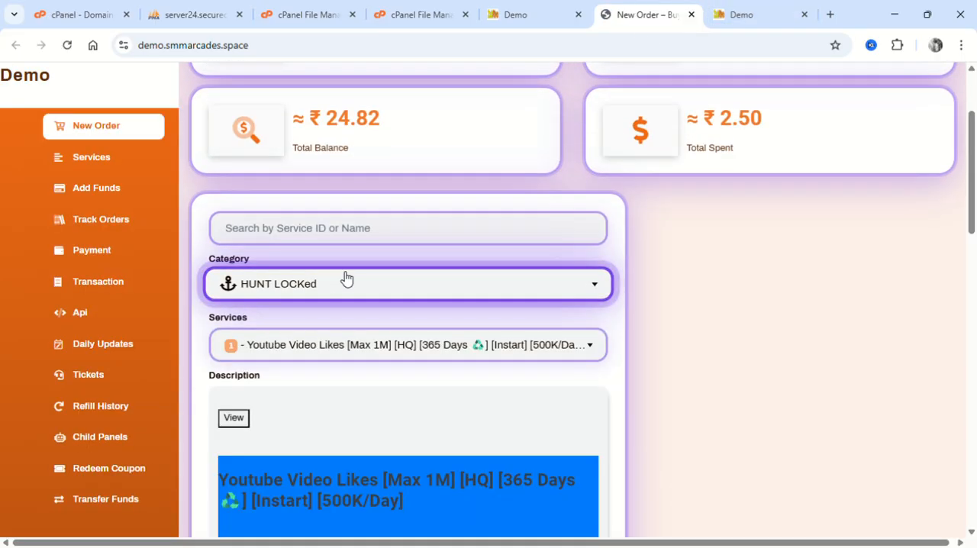
# Choose the Instagram Followers With Post Accounts category in the order form and select service 41 with the 1-year refill.
pyautogui.click(346, 281)
pyautogui.click(338, 340)
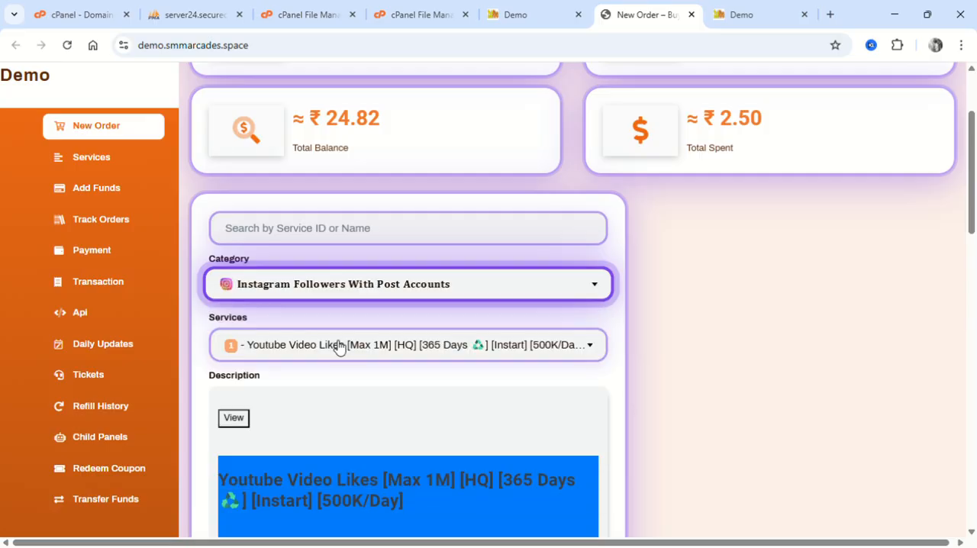
pyautogui.scroll(-3, 275, 304)
pyautogui.scroll(2, 308, 341)
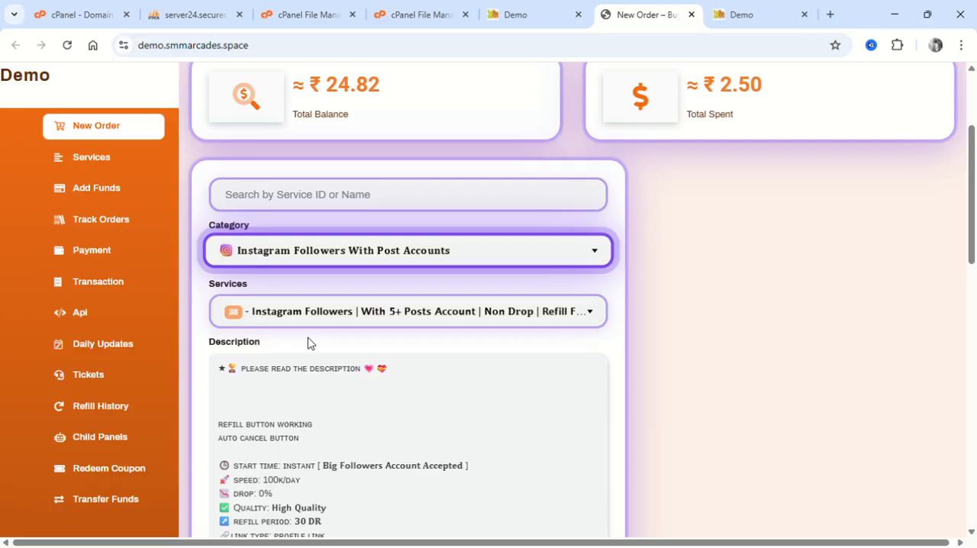
pyautogui.click(303, 325)
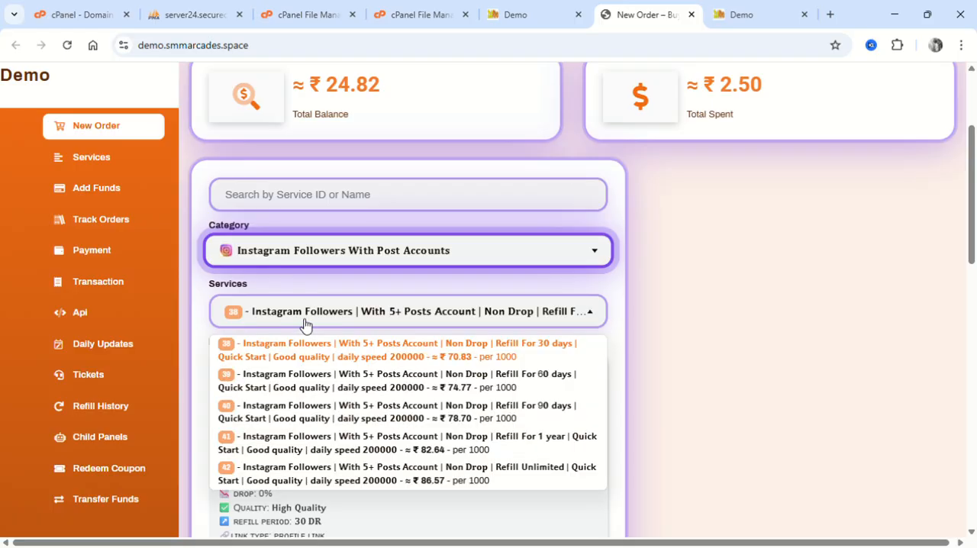
pyautogui.click(358, 390)
pyautogui.click(381, 313)
pyautogui.click(349, 446)
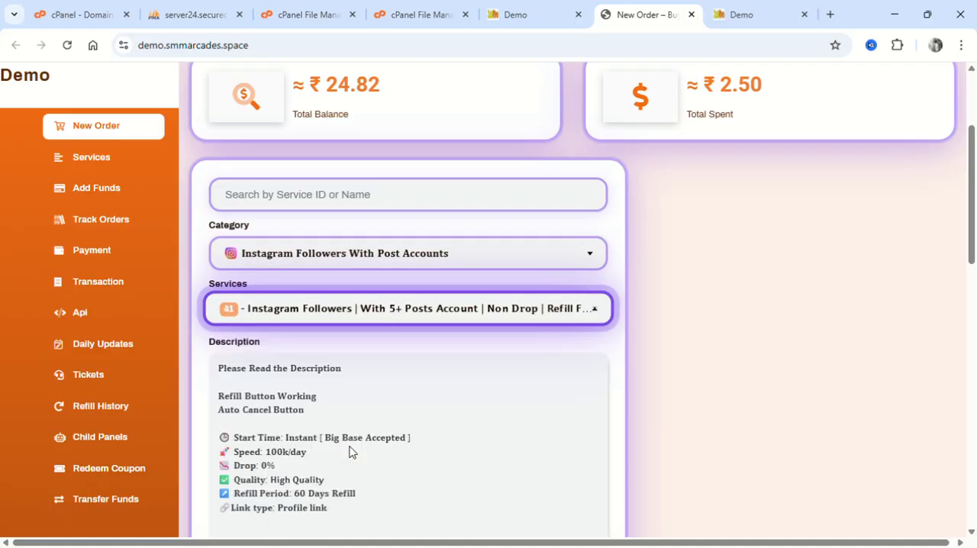
# Activate the SMMWORLD theme in the admin panel's Theme Management and reload the client panel's New Order page.
pyautogui.click(736, 15)
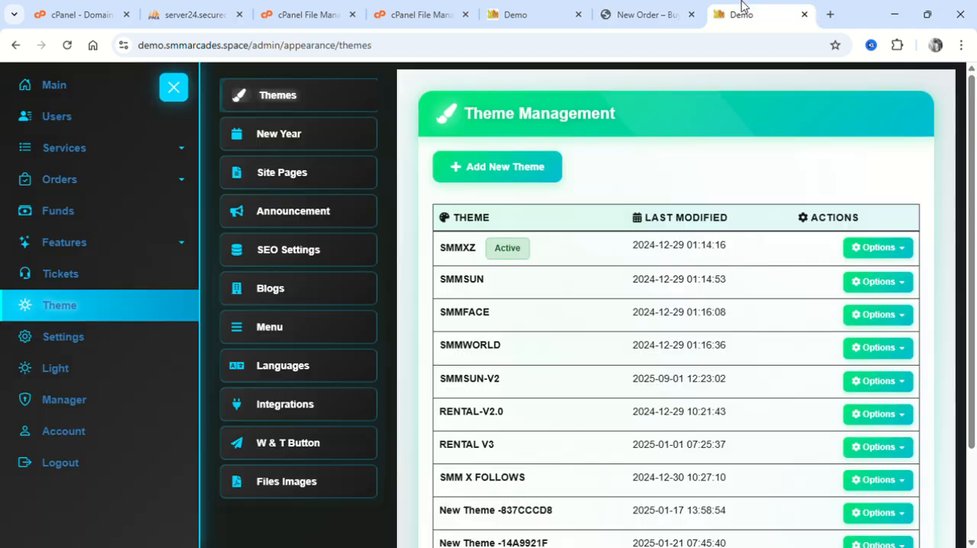
pyautogui.click(870, 344)
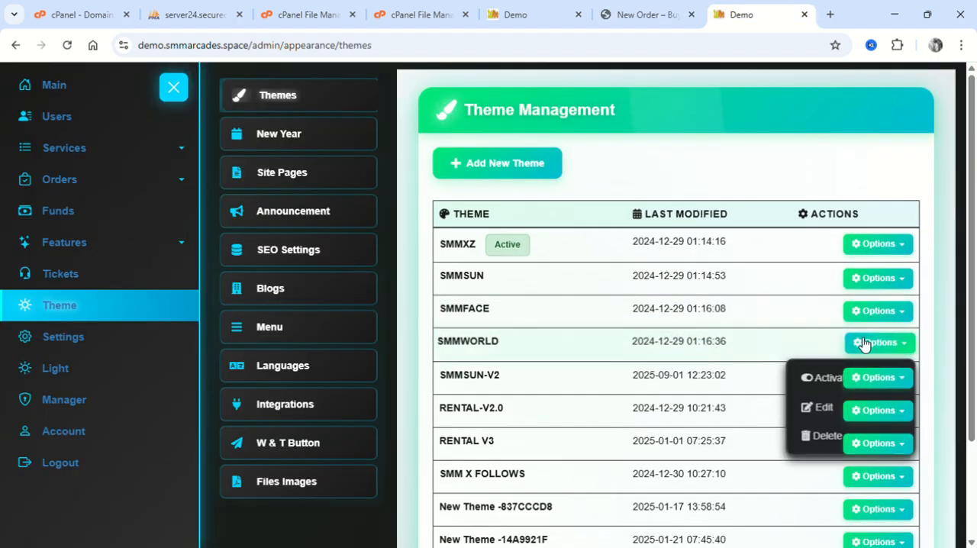
pyautogui.click(640, 11)
pyautogui.click(127, 125)
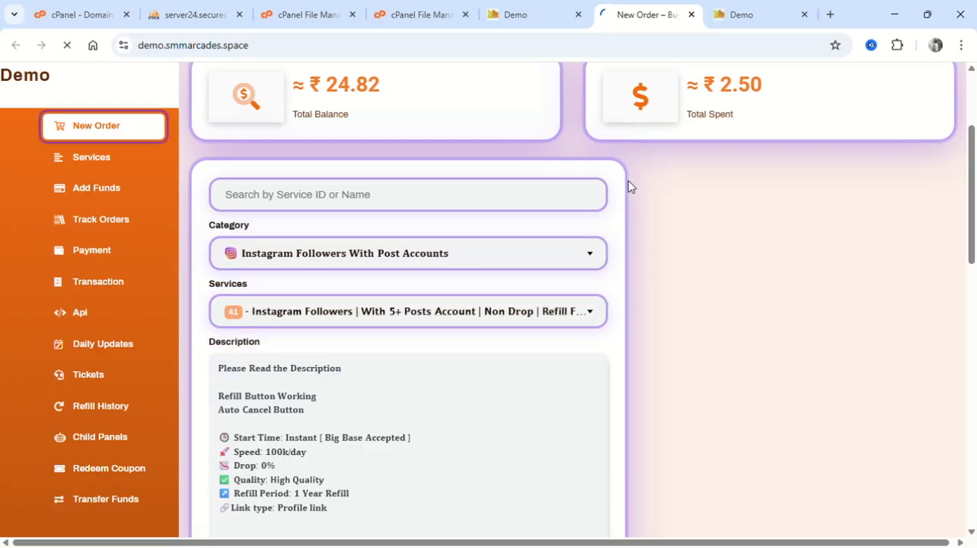
pyautogui.scroll(-3, 631, 187)
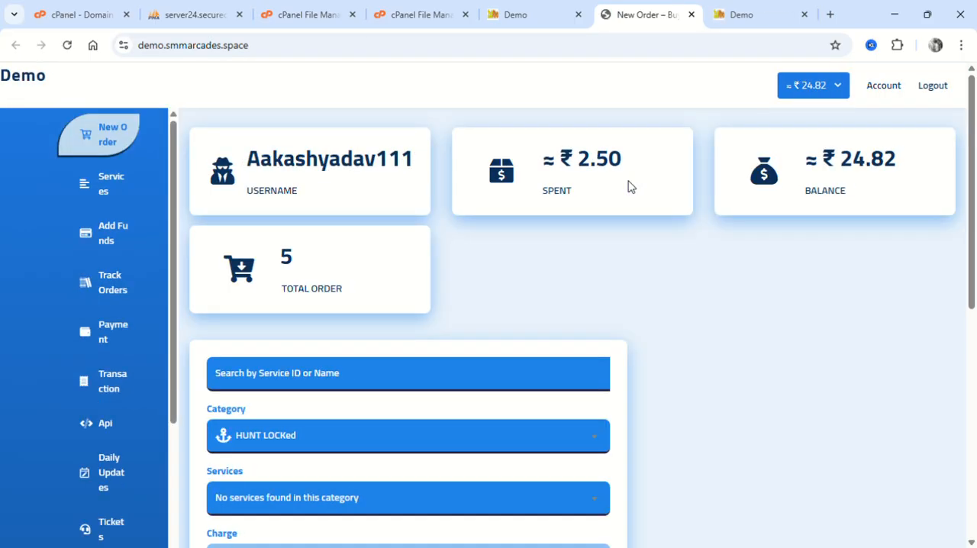
# Try the category list in the order form and select service 3, Instagram Views [Max: Unlimited] [All Type] [100K/H] [Cheapest].
pyautogui.click(347, 438)
pyautogui.click(347, 440)
pyautogui.click(347, 439)
pyautogui.click(348, 441)
pyautogui.scroll(-2, 347, 443)
pyautogui.click(306, 377)
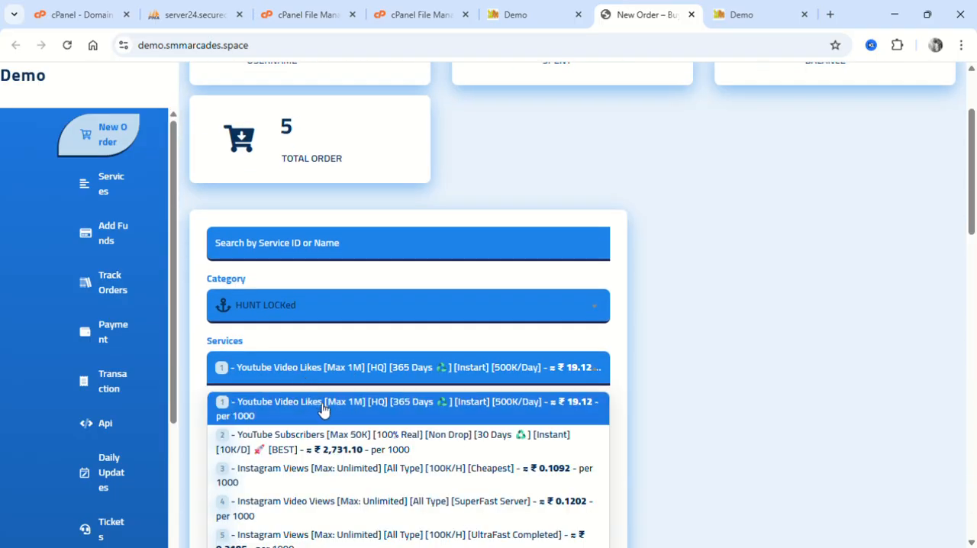
pyautogui.click(299, 475)
# Return to the admin panel and view the New Year decoration settings and the Announcements Management list.
pyautogui.click(742, 15)
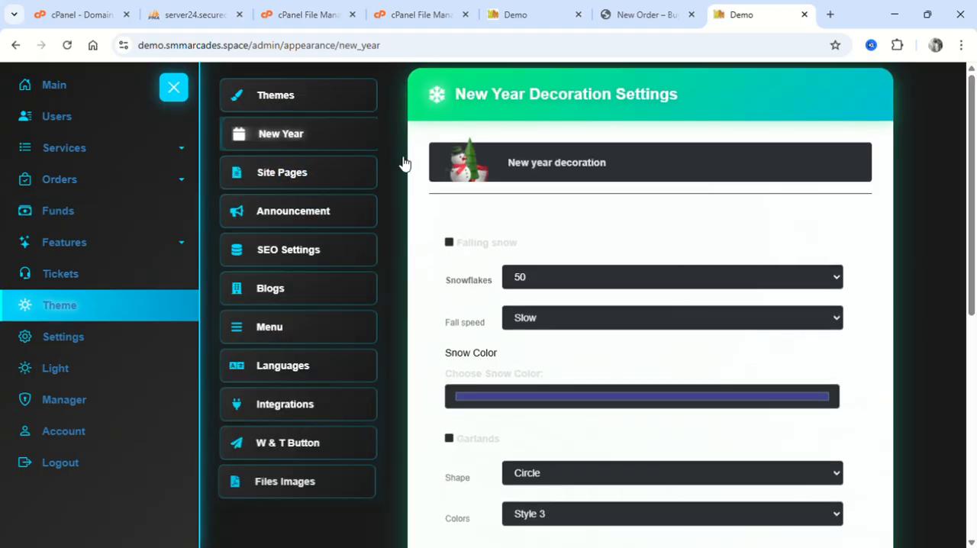
pyautogui.click(335, 224)
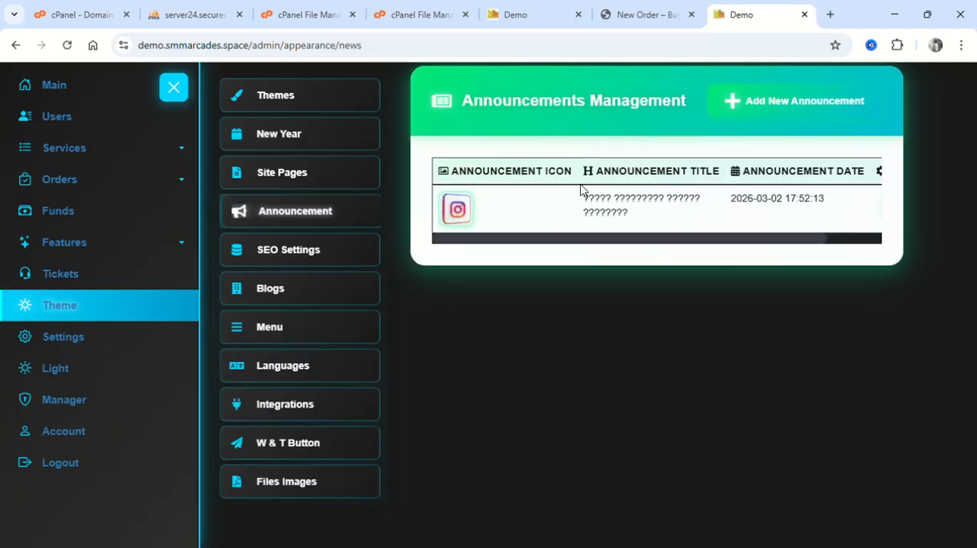
pyautogui.moveTo(584, 188); pyautogui.dragTo(626, 224)
pyautogui.hscroll(2, 630, 225)
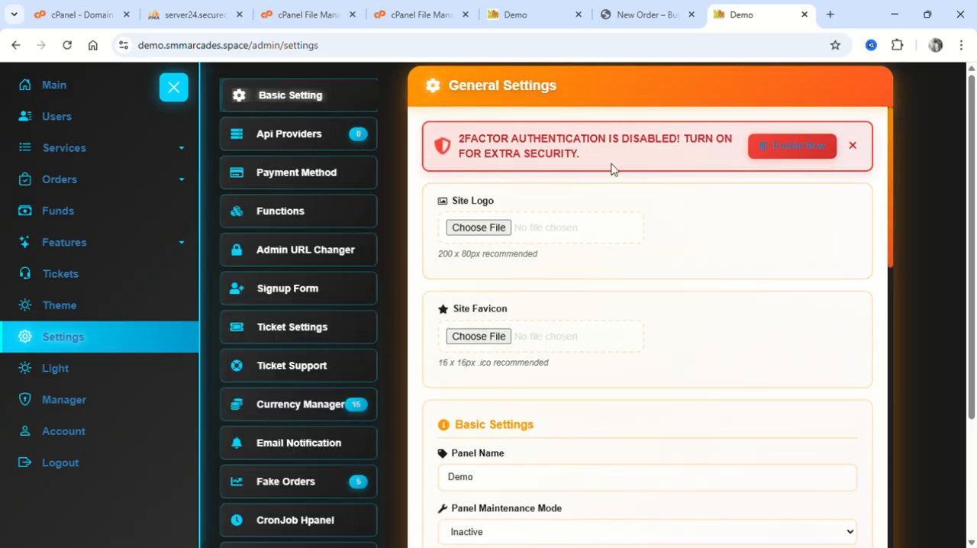
# Examine the two-factor authentication notice and the logo, favicon, basic and security options in General Settings.
pyautogui.moveTo(597, 159); pyautogui.dragTo(420, 148)
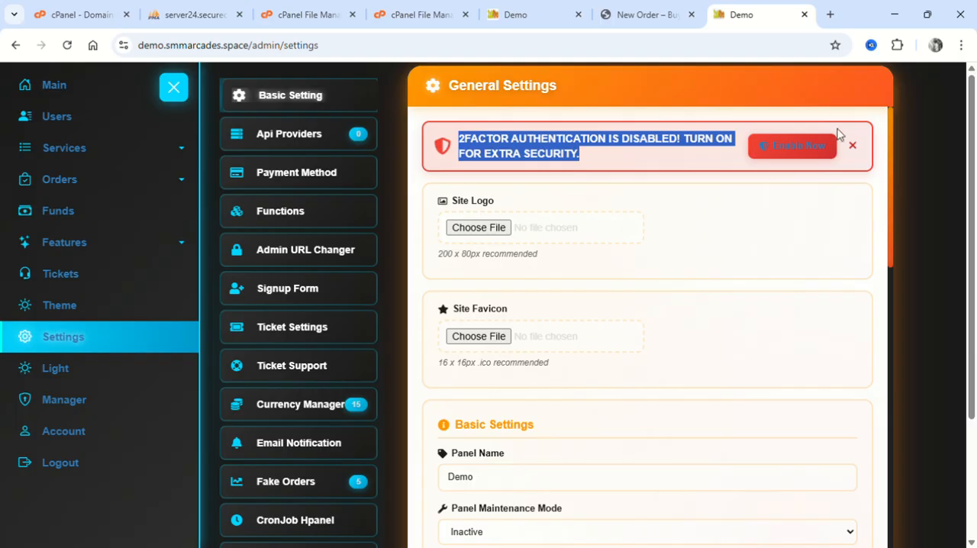
pyautogui.scroll(-3, 517, 283)
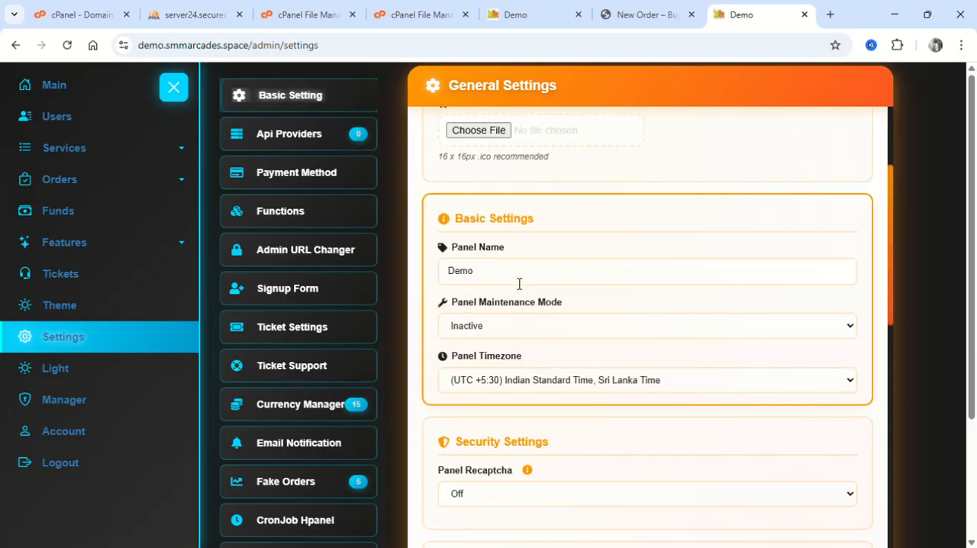
pyautogui.scroll(-2, 519, 284)
pyautogui.scroll(-2, 512, 282)
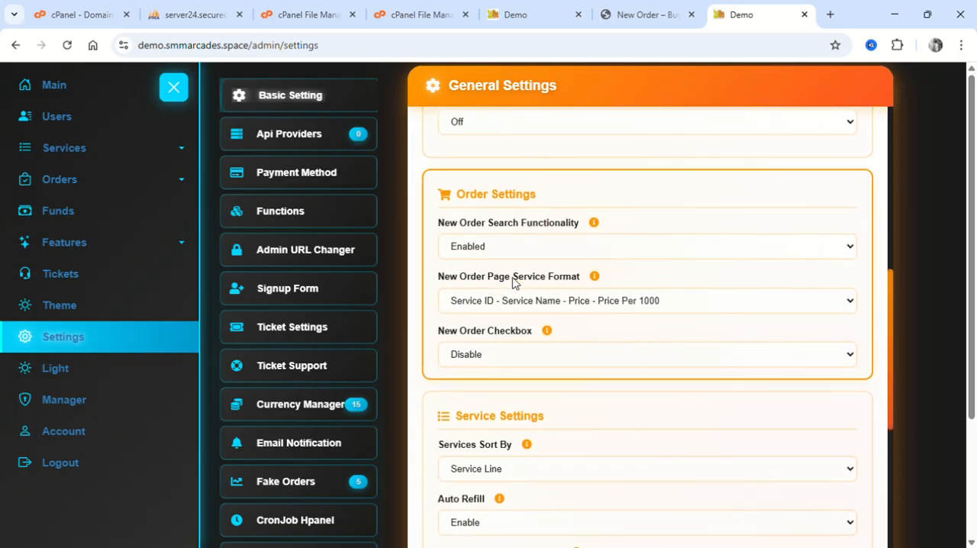
# Review the order, service and custom code settings further down in General Settings.
pyautogui.scroll(1, 503, 281)
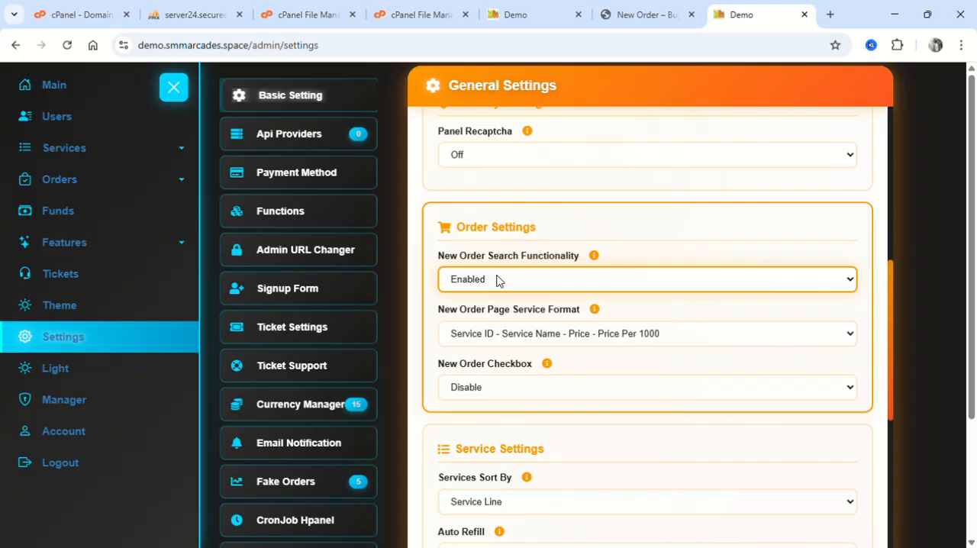
pyautogui.scroll(-1, 497, 280)
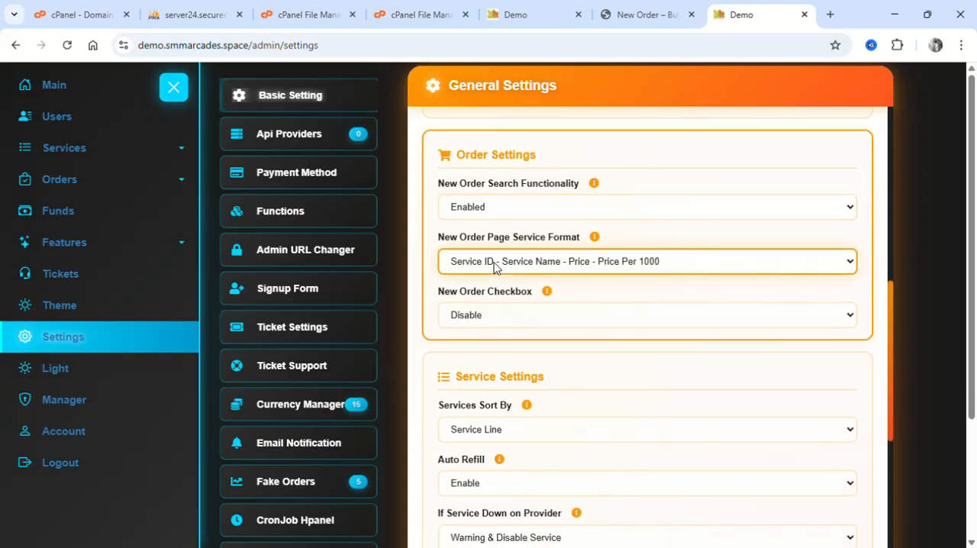
pyautogui.scroll(-1, 494, 265)
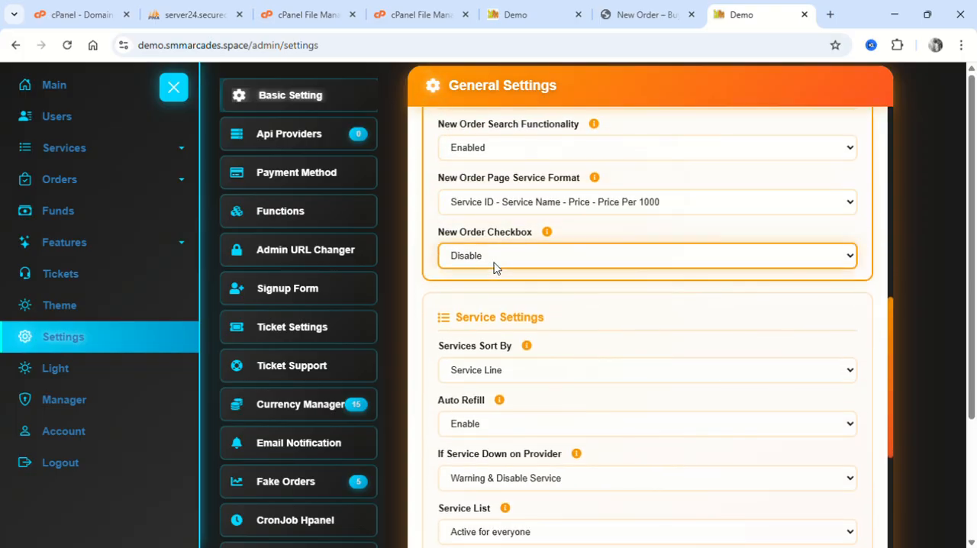
pyautogui.scroll(-2, 494, 267)
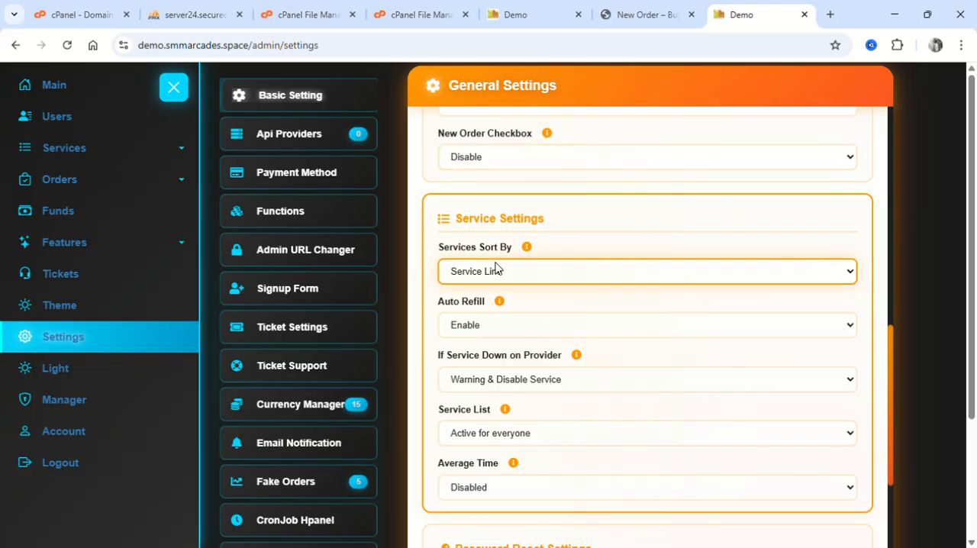
pyautogui.scroll(1, 495, 266)
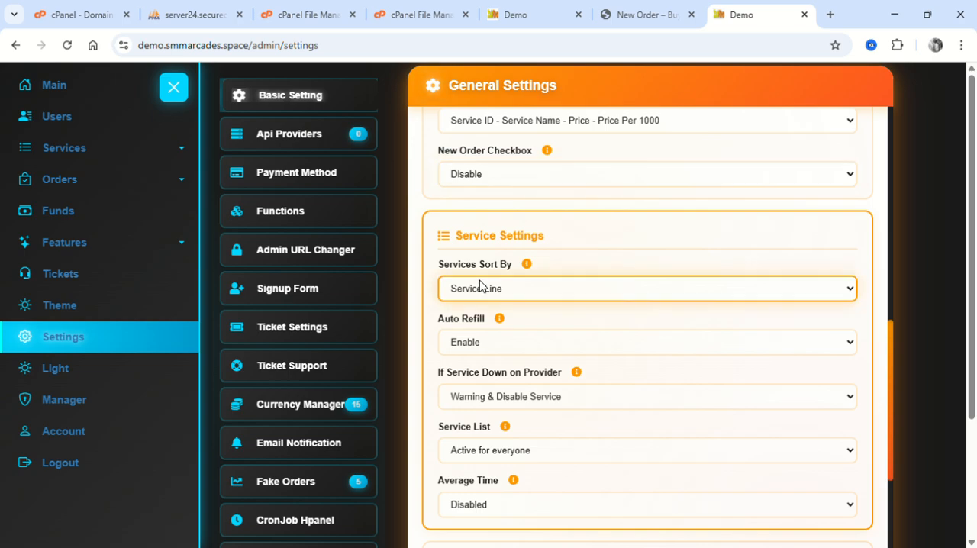
pyautogui.scroll(-1, 479, 285)
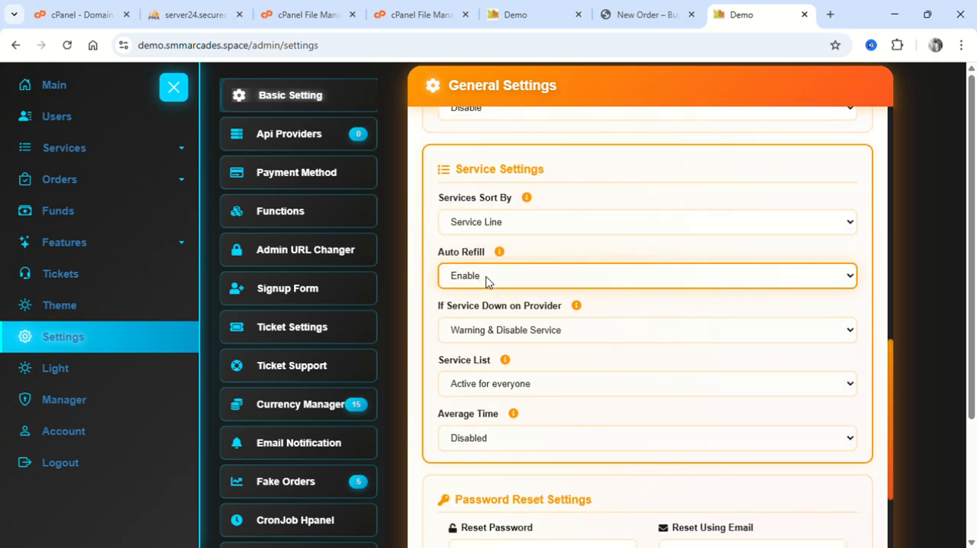
pyautogui.scroll(-12, 489, 324)
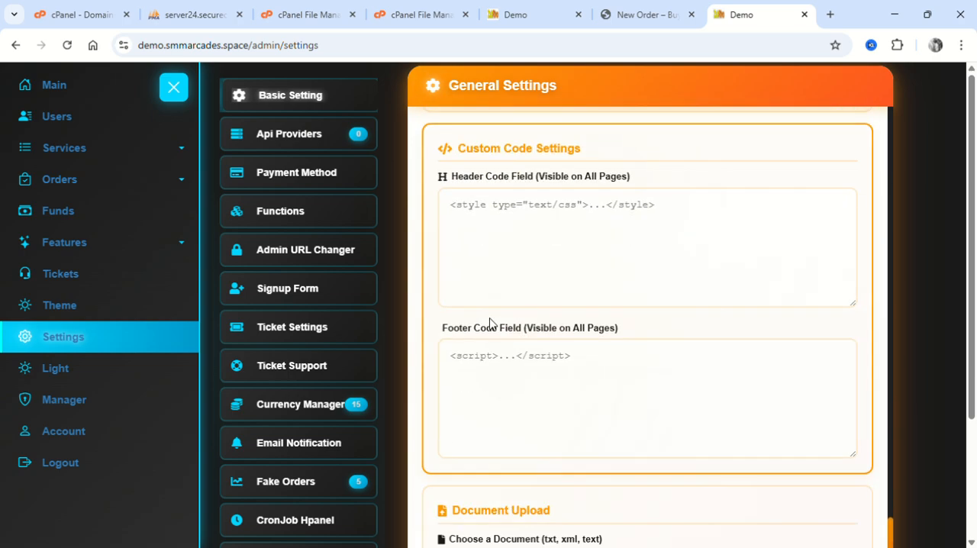
pyautogui.scroll(3, 490, 324)
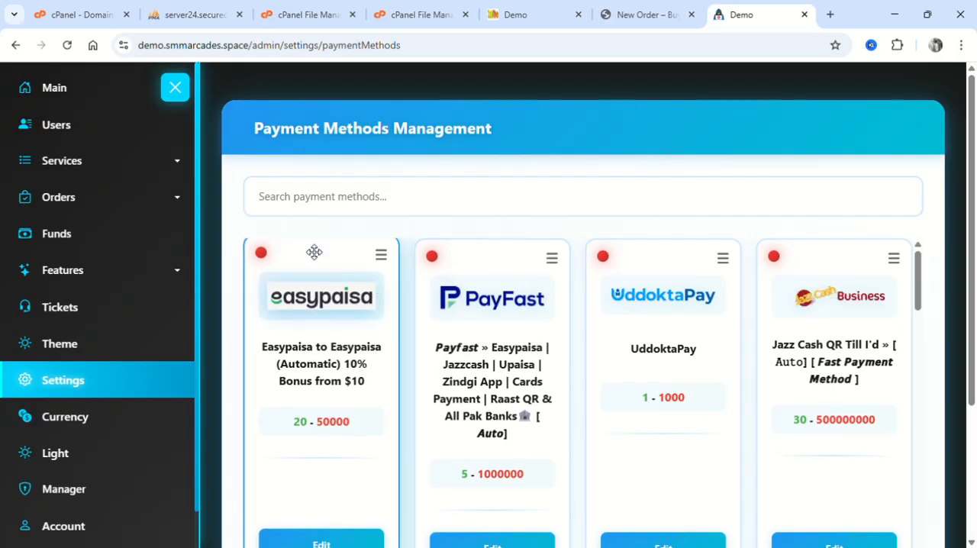
# Look through the available payment gateways in Payment Methods Management.
pyautogui.scroll(-15, 538, 320)
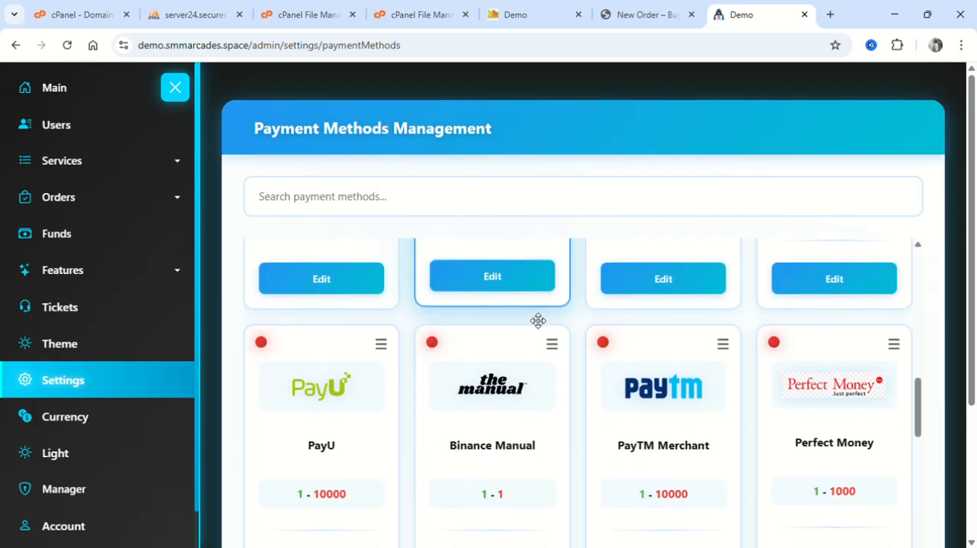
pyautogui.scroll(-10, 538, 321)
pyautogui.scroll(8, 538, 321)
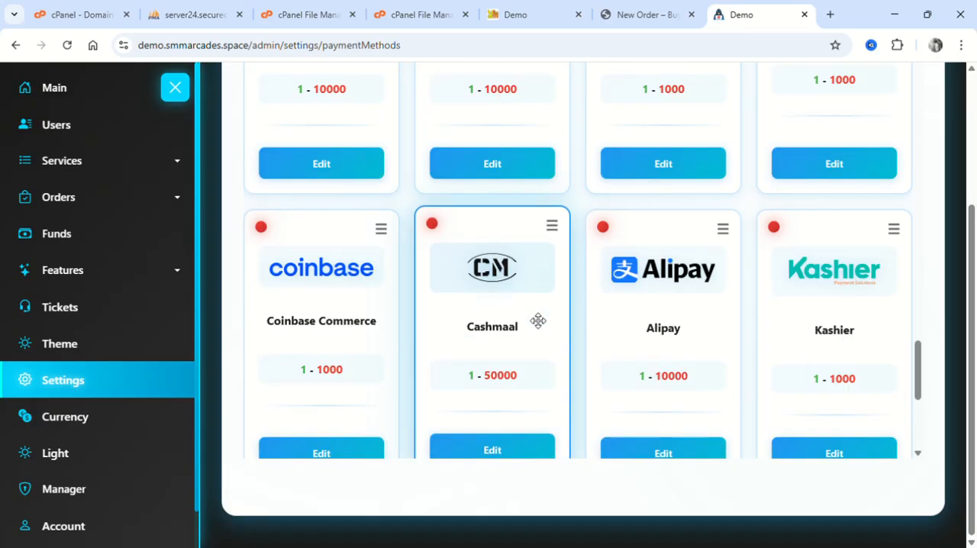
pyautogui.scroll(10, 538, 320)
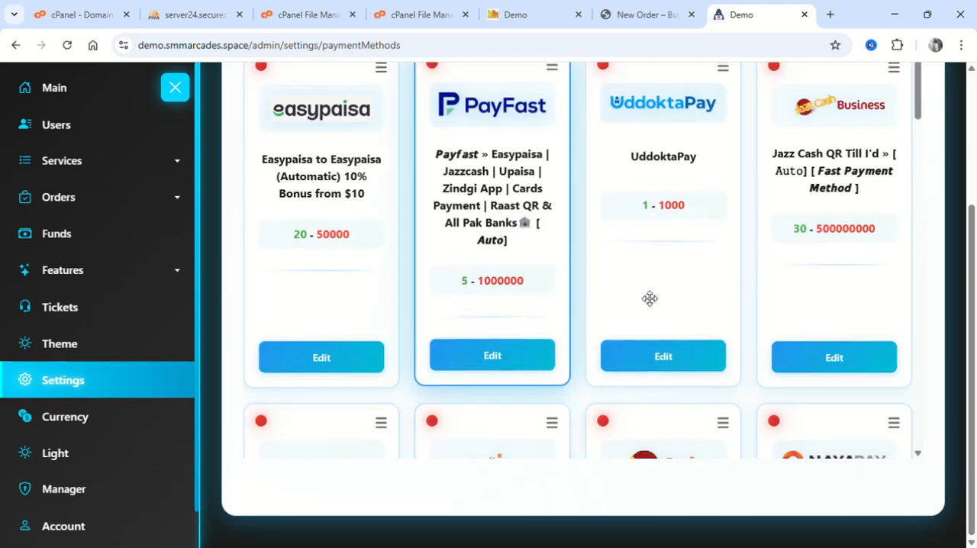
pyautogui.scroll(3, 648, 297)
pyautogui.scroll(-6, 647, 297)
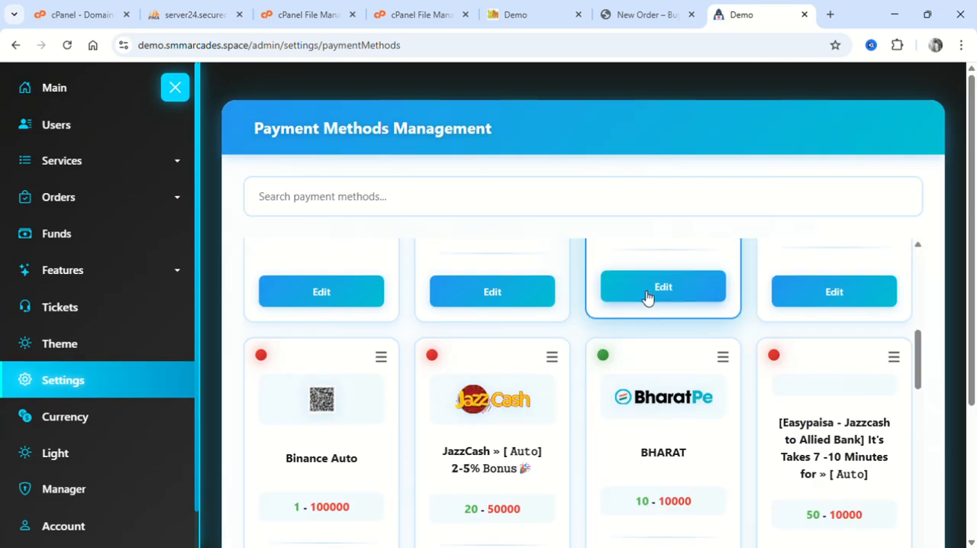
pyautogui.scroll(-1, 650, 299)
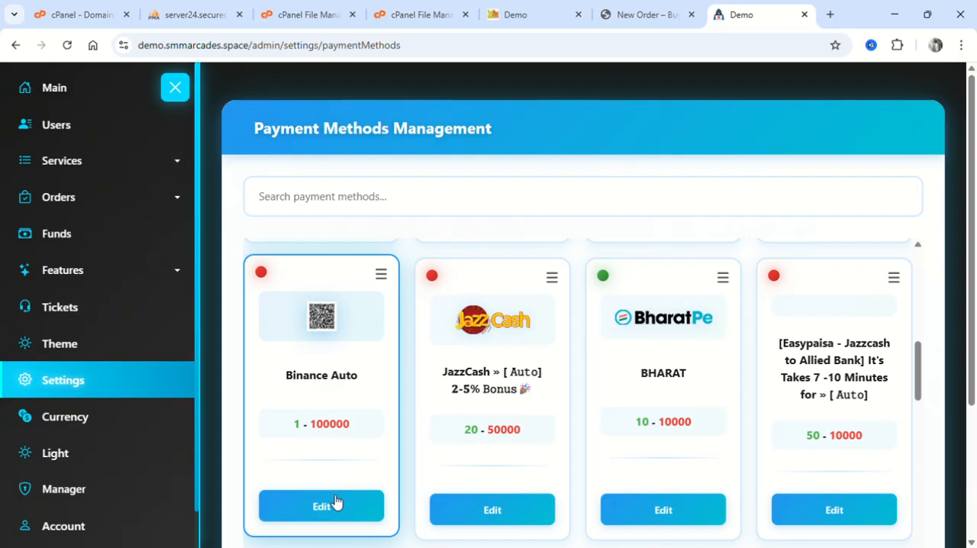
# Open the Binance Auto payment method for editing, review its amount, bonus, instruction and email fields, and cancel without saving.
pyautogui.click(322, 506)
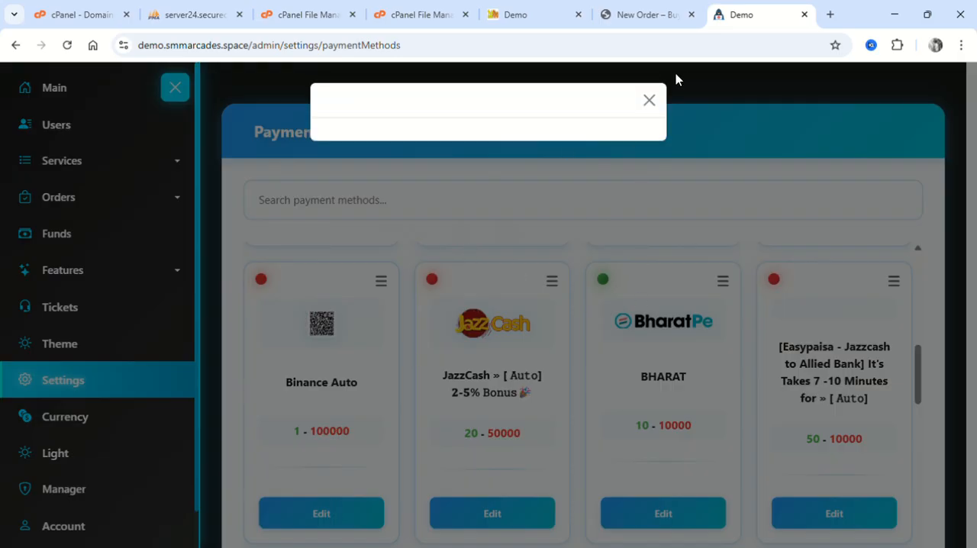
pyautogui.scroll(-4, 522, 349)
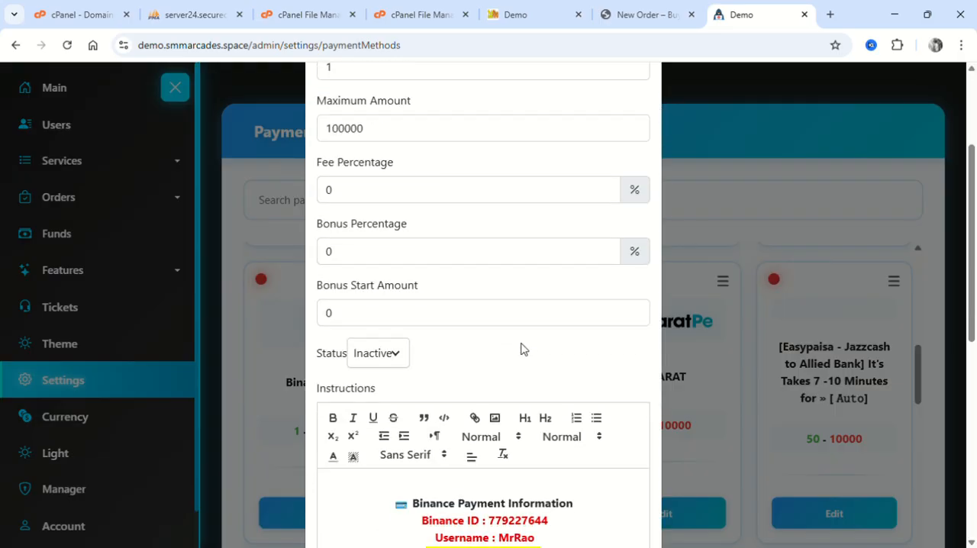
pyautogui.scroll(-2, 525, 349)
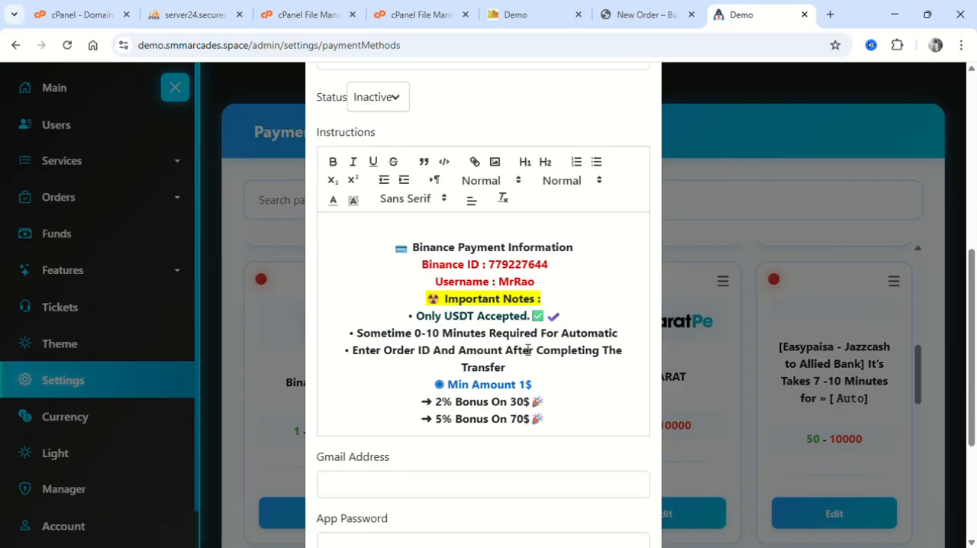
pyautogui.scroll(-3, 527, 349)
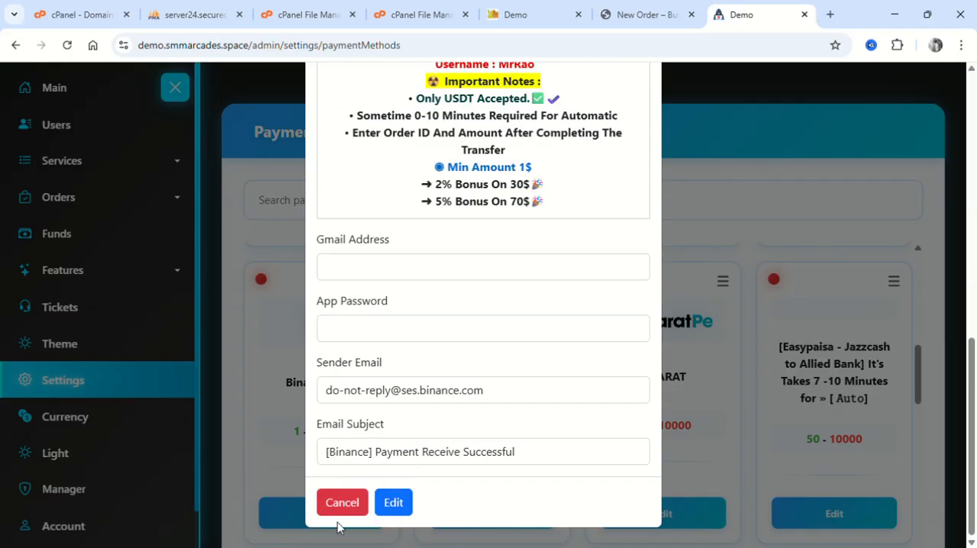
pyautogui.click(351, 503)
# Browse the payment methods below Binance Auto, from PayU and PayTM Merchant down to Flutterwave and Zindigi.
pyautogui.scroll(-2, 491, 457)
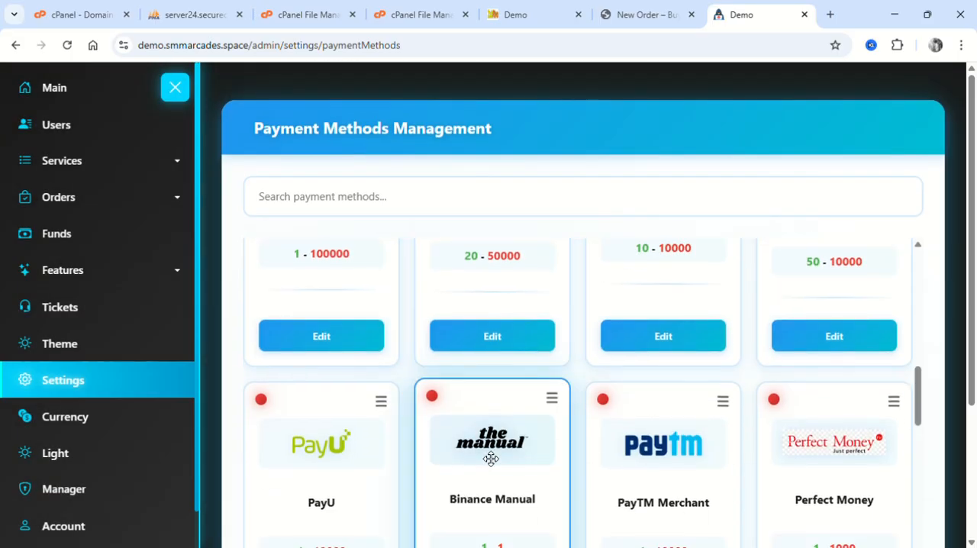
pyautogui.scroll(-2, 655, 312)
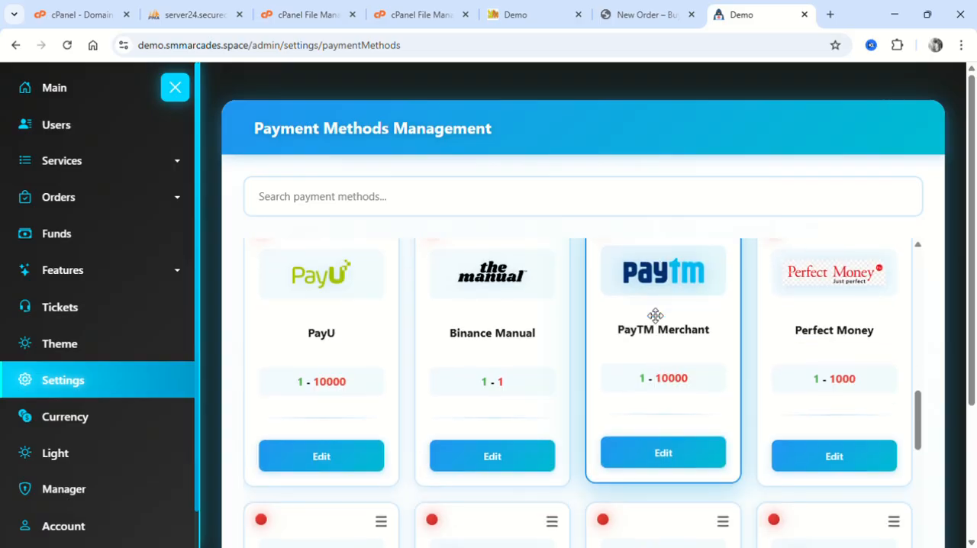
pyautogui.scroll(-3, 655, 314)
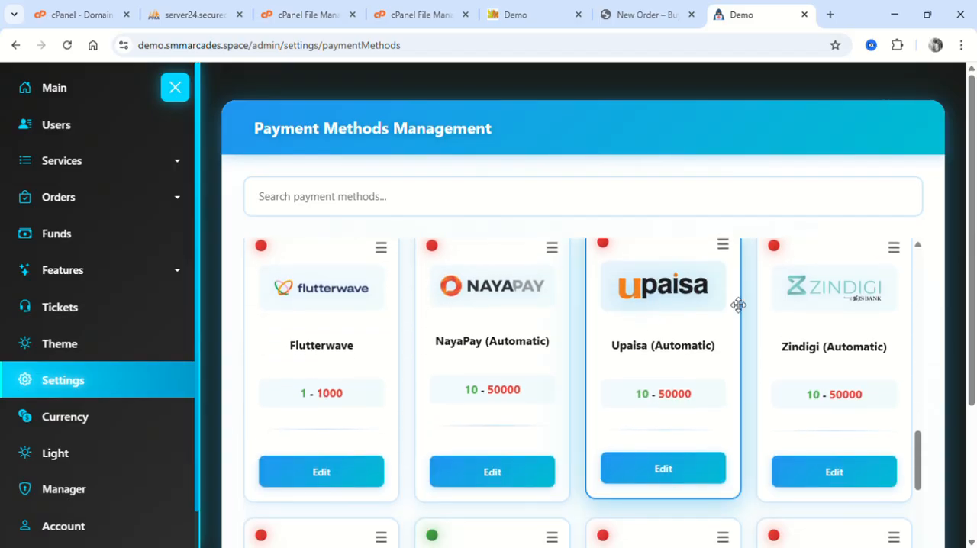
# Browse the remaining payment methods, including SadaPay, PayTM Checkout, Stripe, Payeer, Coinbase Commerce, Alipay and Kashier, and look back over the upper cards.
pyautogui.scroll(-3, 738, 304)
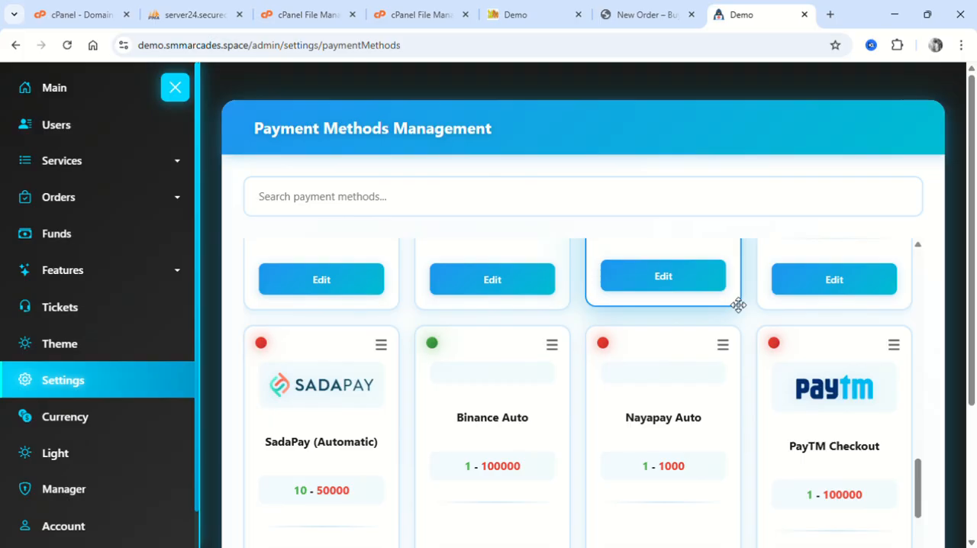
pyautogui.scroll(-2, 738, 305)
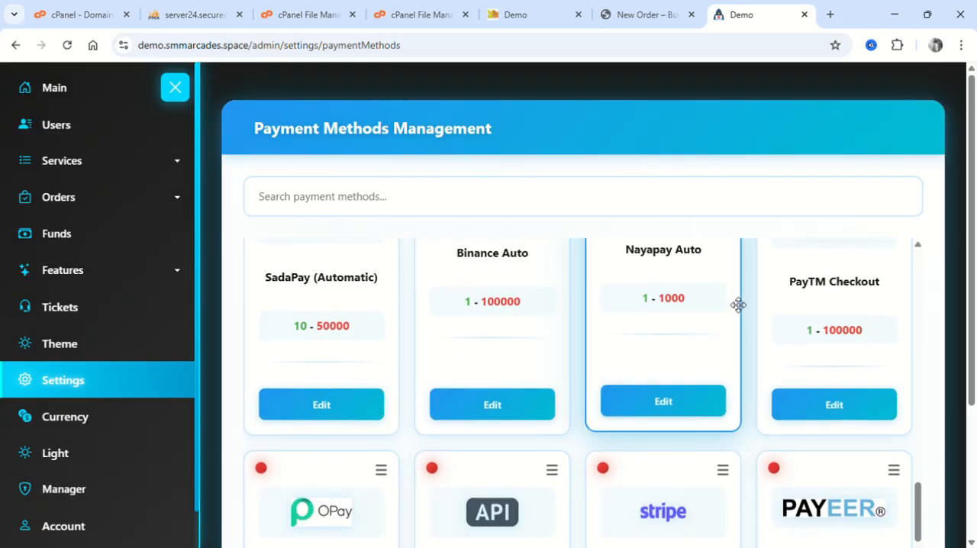
pyautogui.scroll(-7, 738, 304)
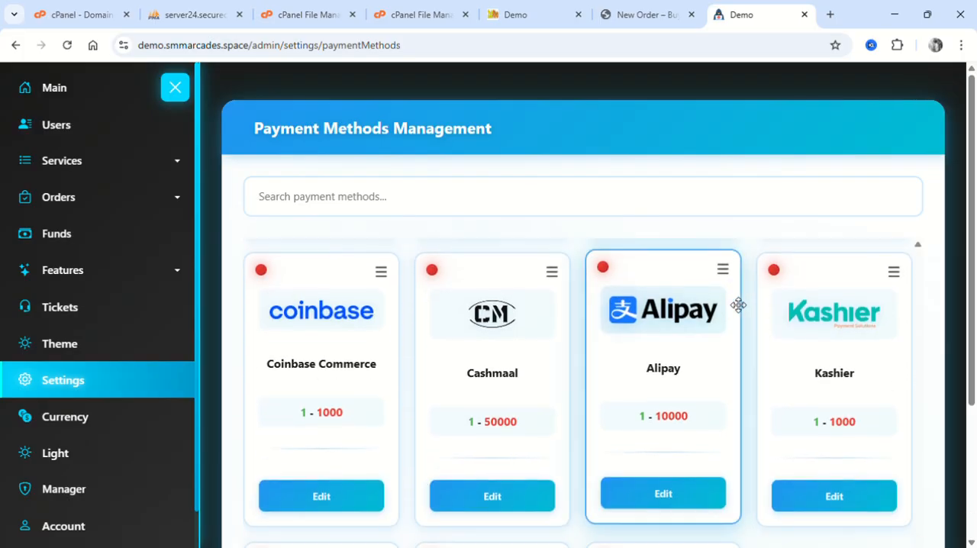
pyautogui.scroll(10, 737, 304)
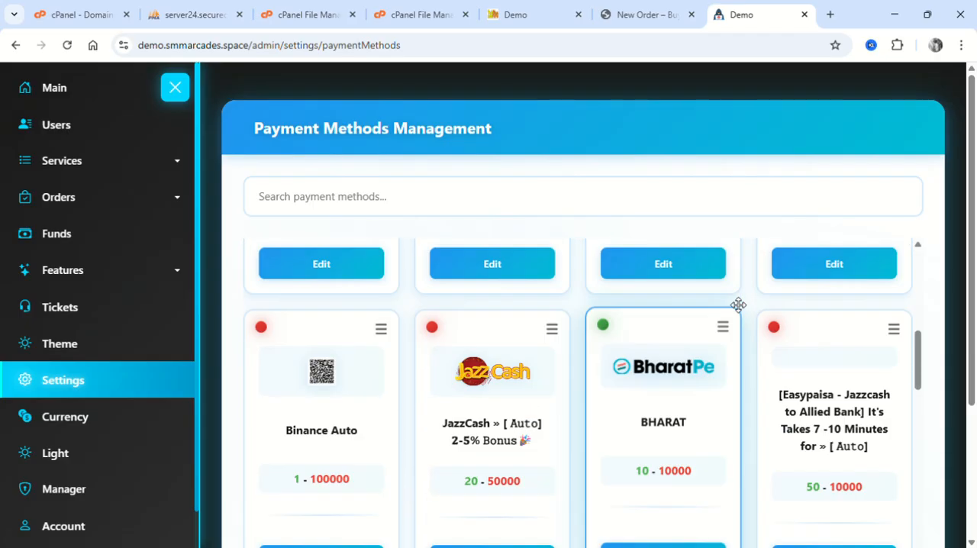
pyautogui.scroll(-3, 738, 304)
pyautogui.scroll(-2, 738, 304)
pyautogui.scroll(1, 738, 305)
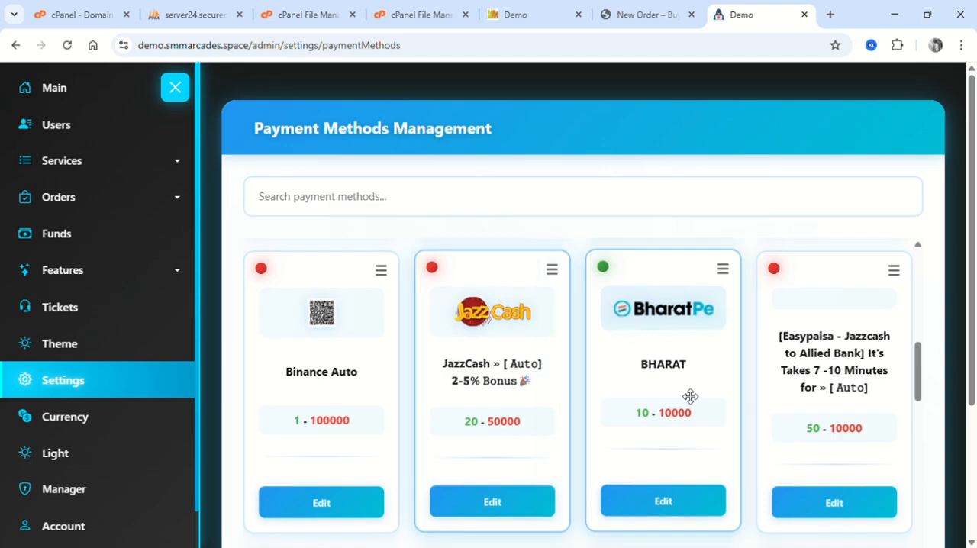
pyautogui.scroll(-3, 693, 397)
pyautogui.scroll(5, 692, 396)
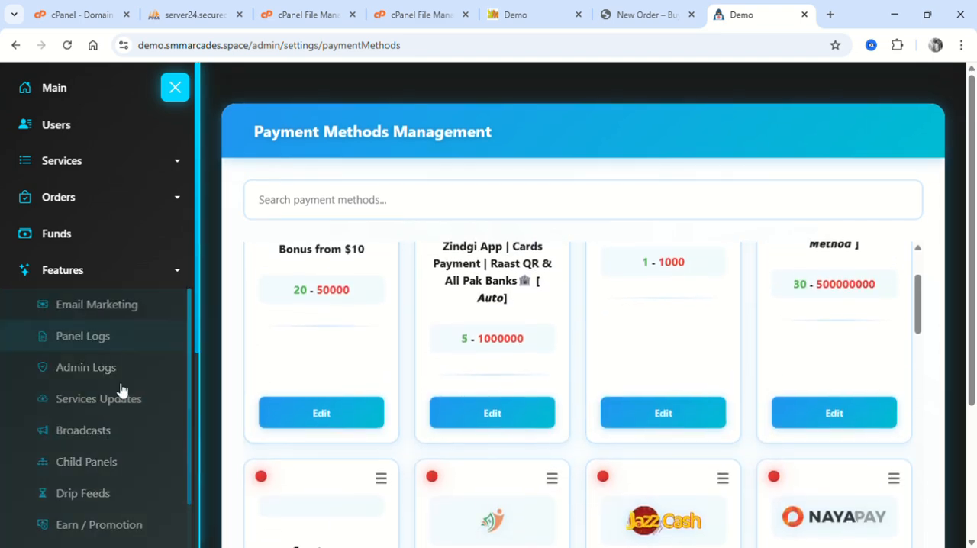
# Return to the main settings, open the Functions page and review its modules from IP Security to Transfer Funds.
pyautogui.click(114, 391)
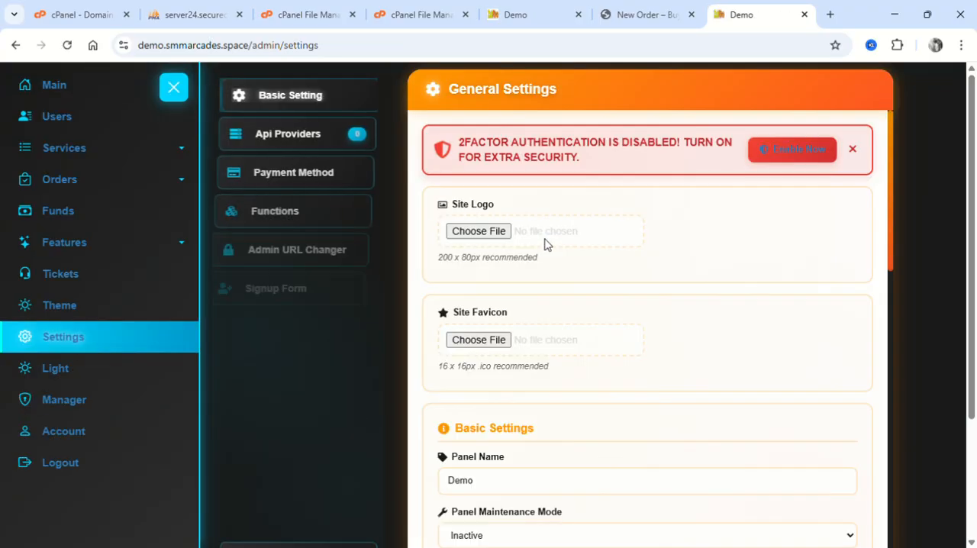
pyautogui.click(338, 212)
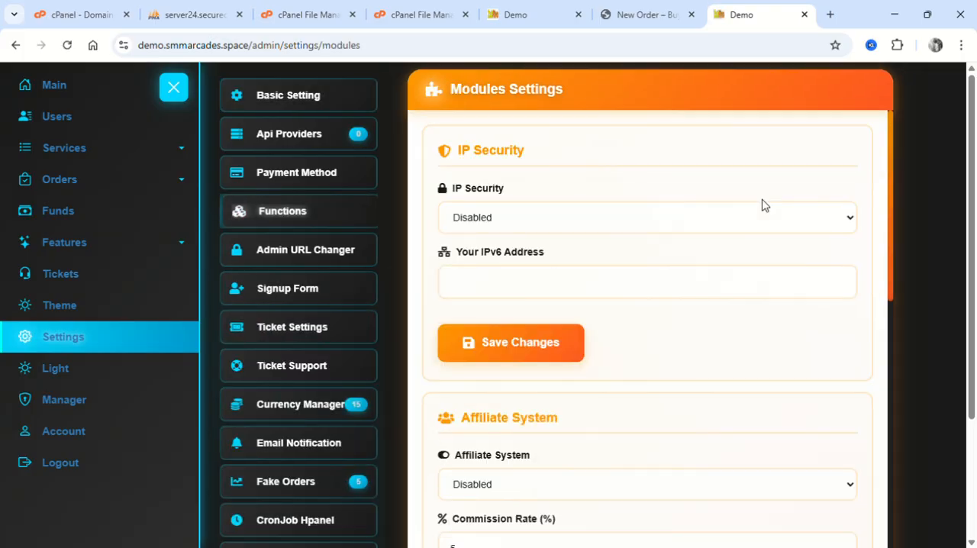
pyautogui.scroll(-5, 764, 205)
pyautogui.scroll(-4, 763, 205)
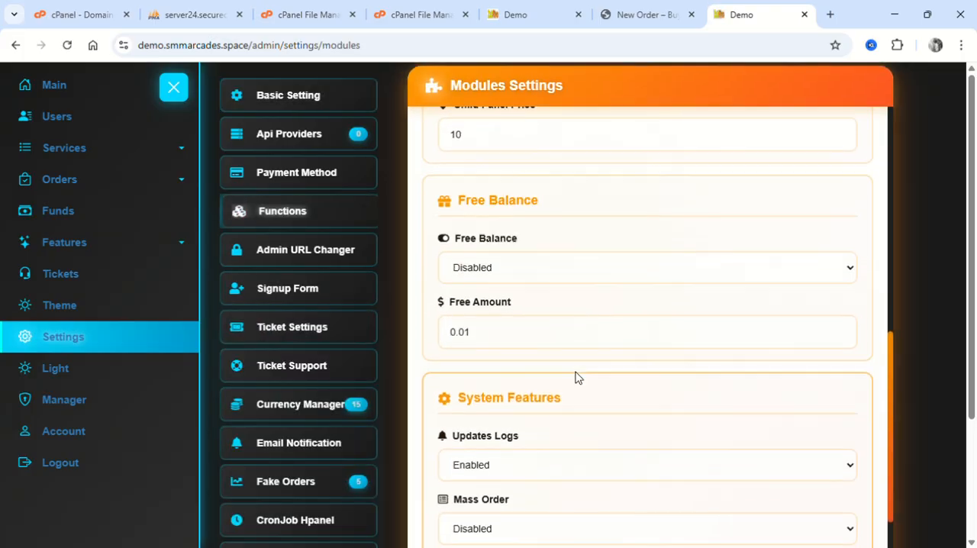
pyautogui.scroll(-3, 576, 374)
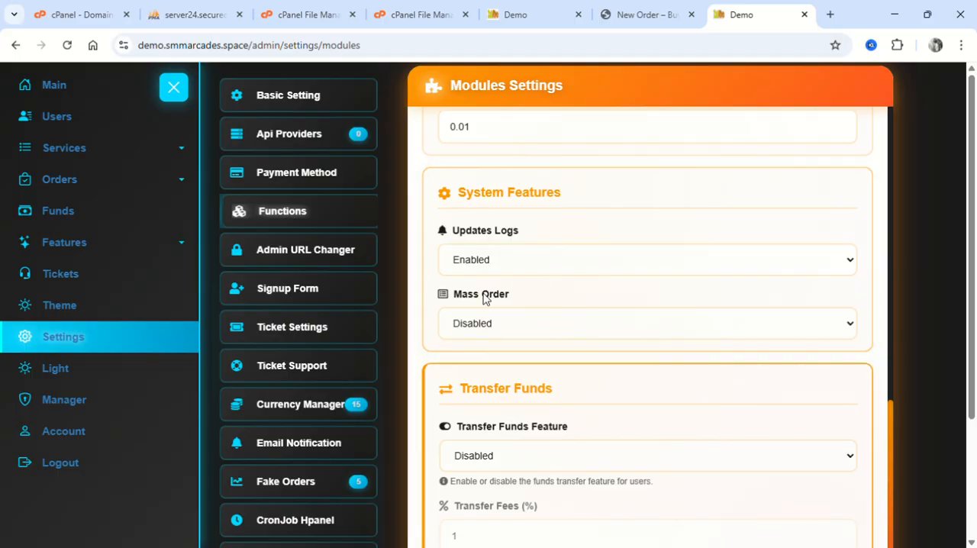
pyautogui.scroll(-3, 550, 336)
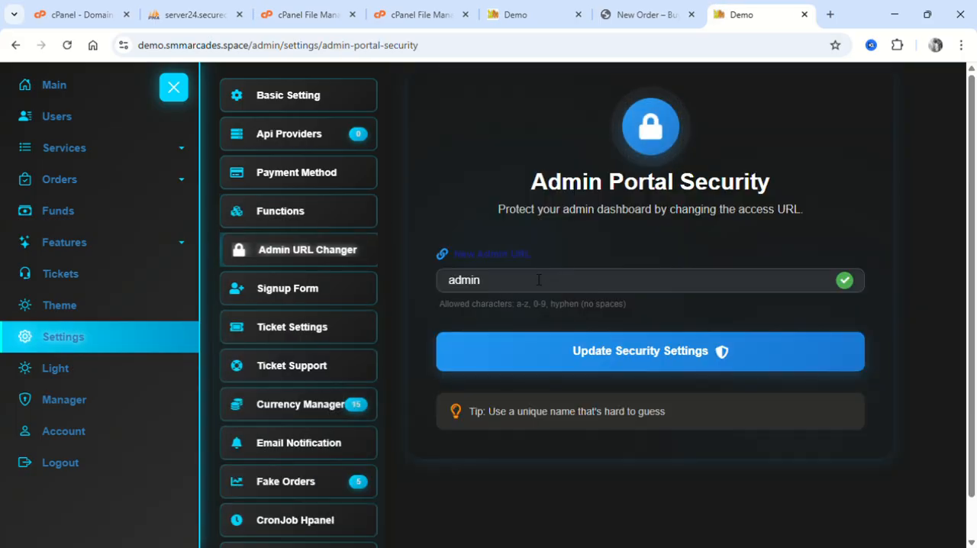
# Enter smmarcades as the new admin URL in Admin Portal Security.
pyautogui.doubleClick(513, 289)
pyautogui.write('smmarcades')
pyautogui.click(600, 350)
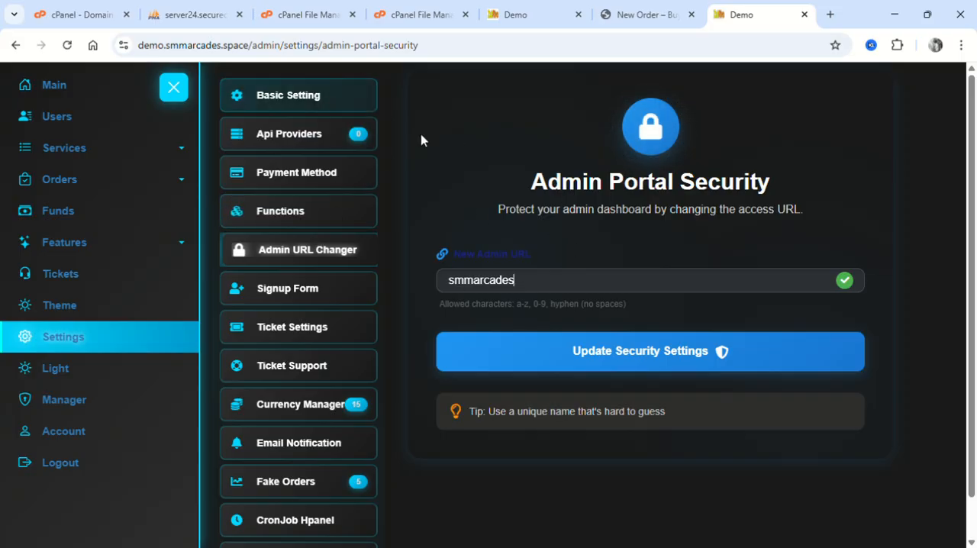
# Review the registration field options in the Signup Form settings and open the Ticket Settings to view the create restrictions and autoclose options.
pyautogui.click(318, 303)
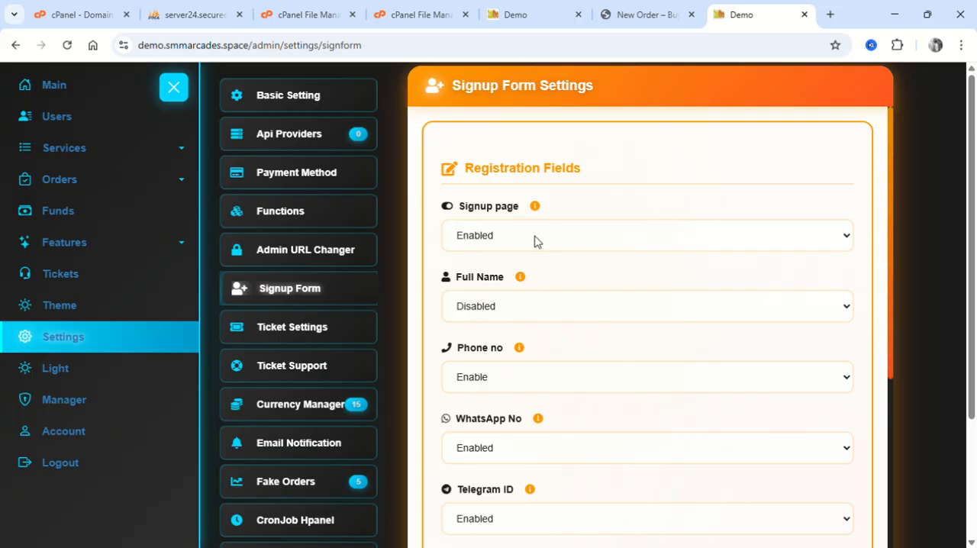
pyautogui.scroll(-1, 534, 241)
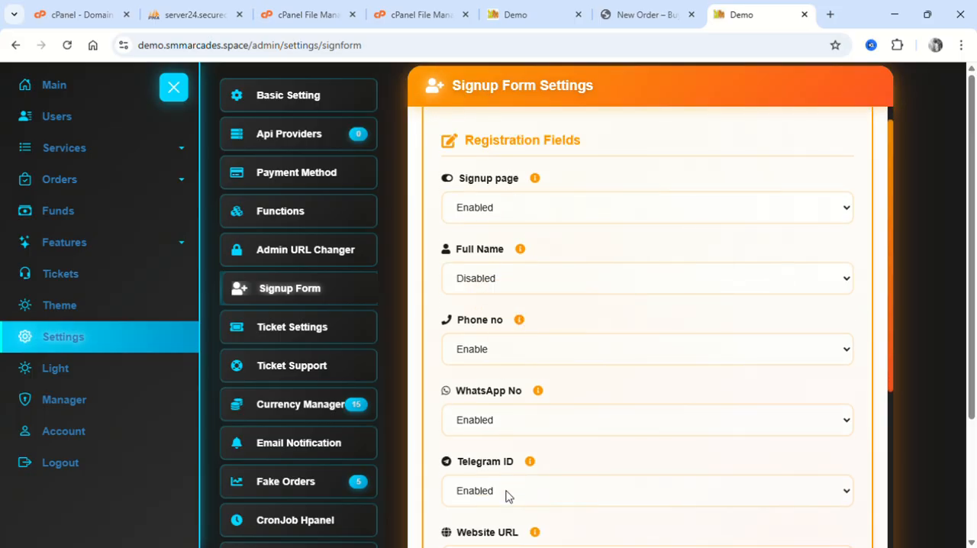
pyautogui.scroll(-3, 507, 495)
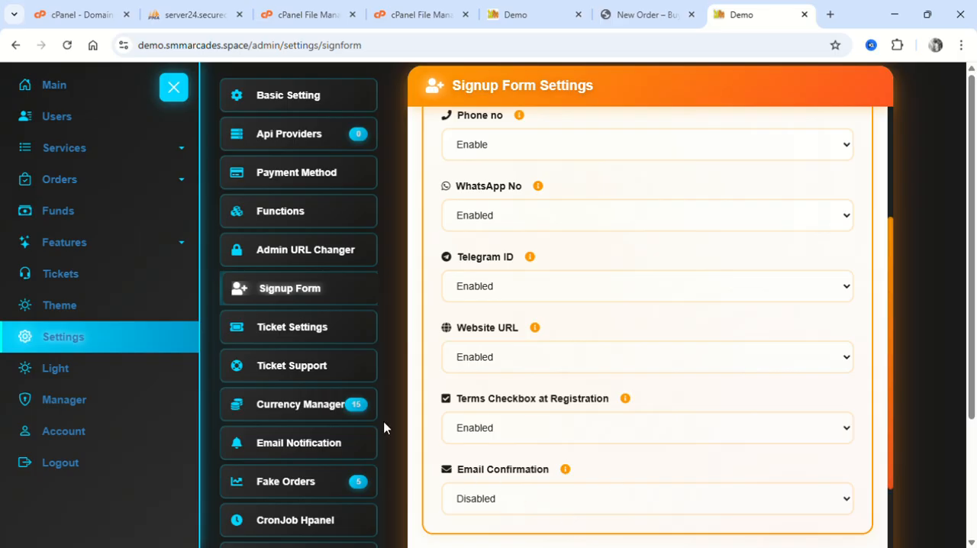
pyautogui.click(323, 328)
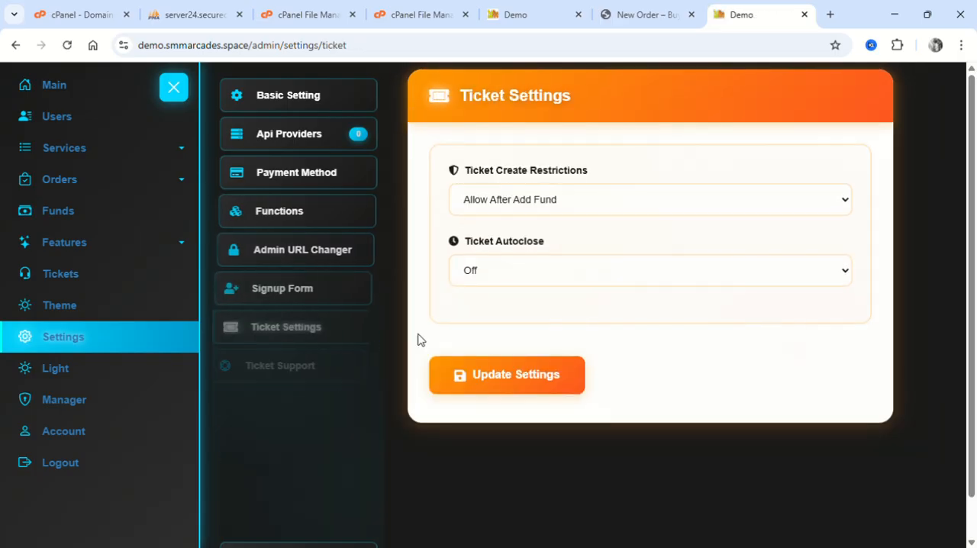
# Open the Email Notification settings and review the priority guide, user notifications and order status notifications.
pyautogui.scroll(-1, 327, 420)
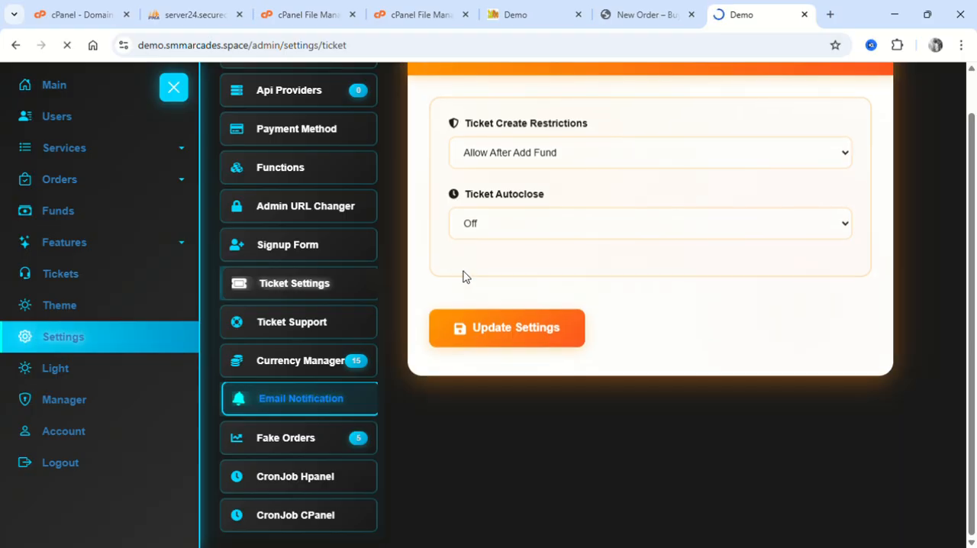
pyautogui.scroll(-4, 587, 272)
pyautogui.scroll(2, 518, 221)
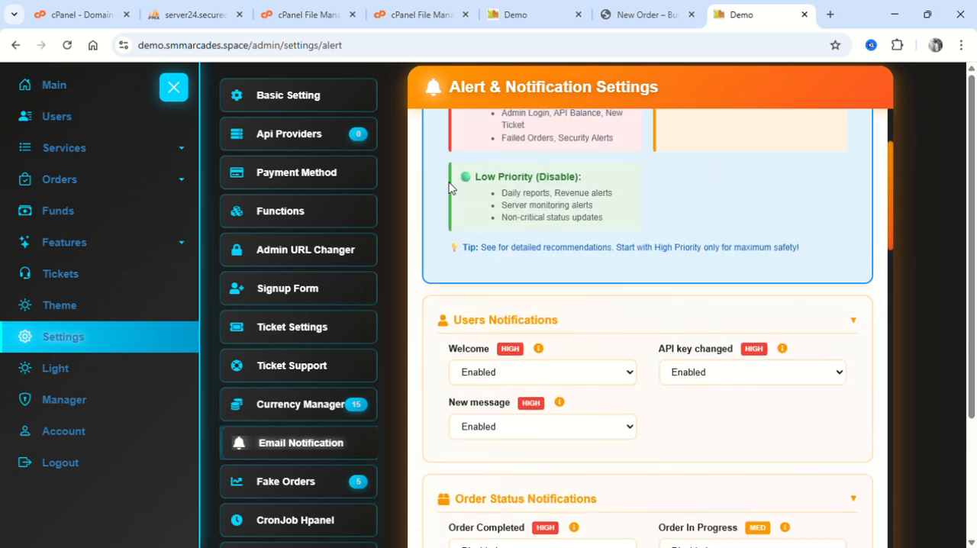
pyautogui.scroll(2, 573, 240)
pyautogui.scroll(-2, 575, 239)
pyautogui.scroll(-2, 572, 238)
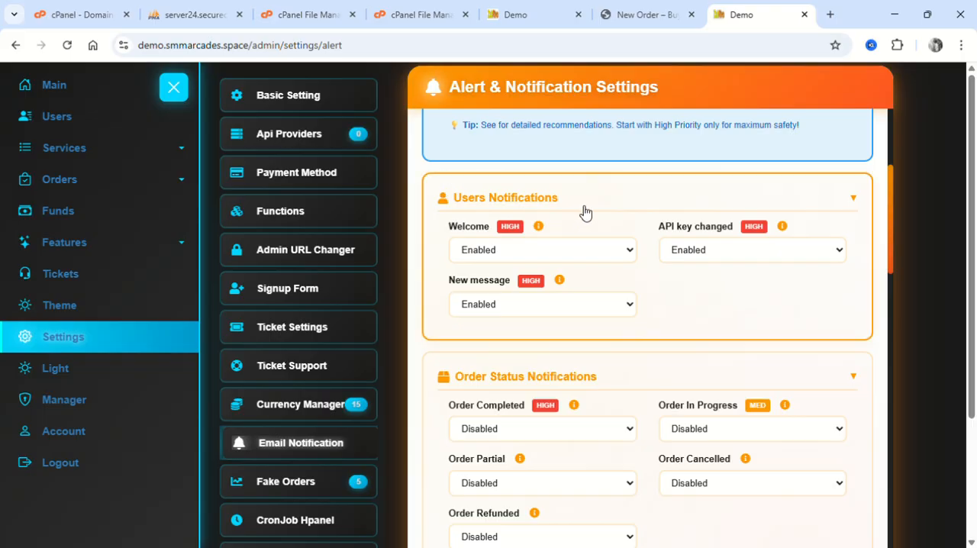
pyautogui.scroll(-4, 492, 235)
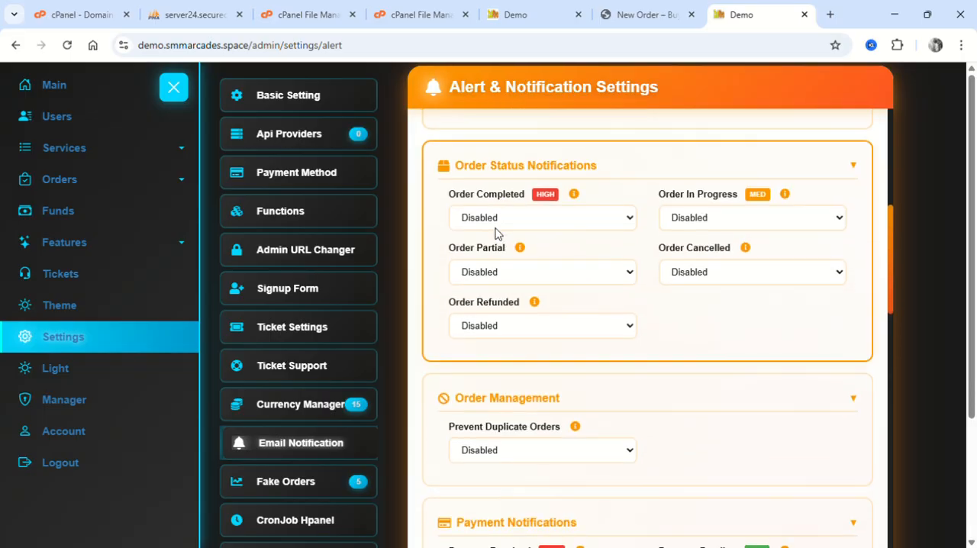
pyautogui.scroll(3, 494, 232)
pyautogui.scroll(-8, 495, 233)
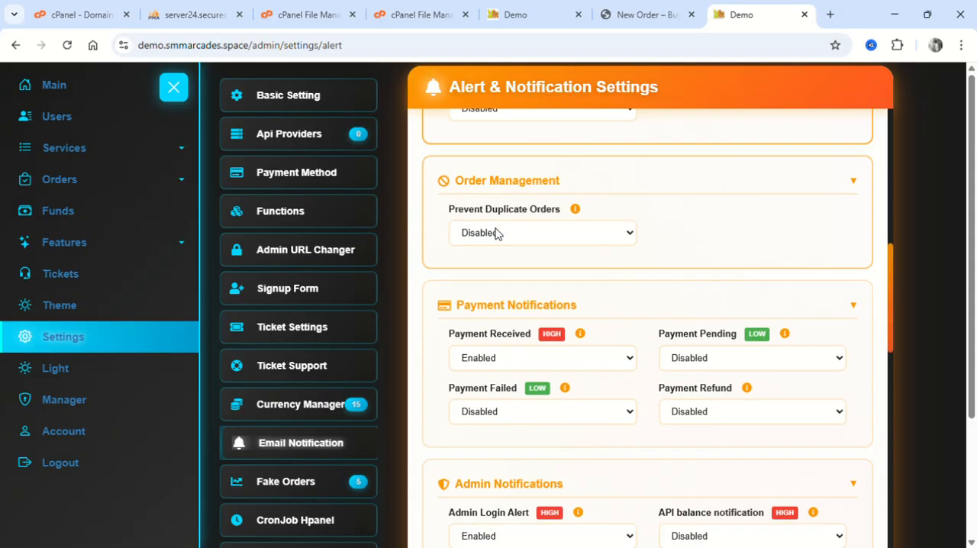
# Inspect the Payment Notifications selectors for received, failed, pending and refunded payments without changing them.
pyautogui.scroll(-2, 494, 233)
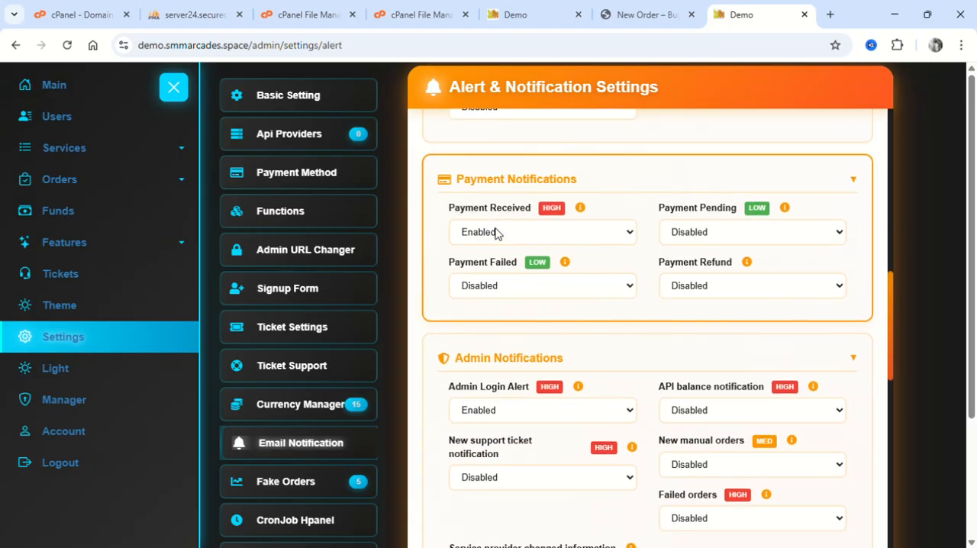
pyautogui.click(496, 233)
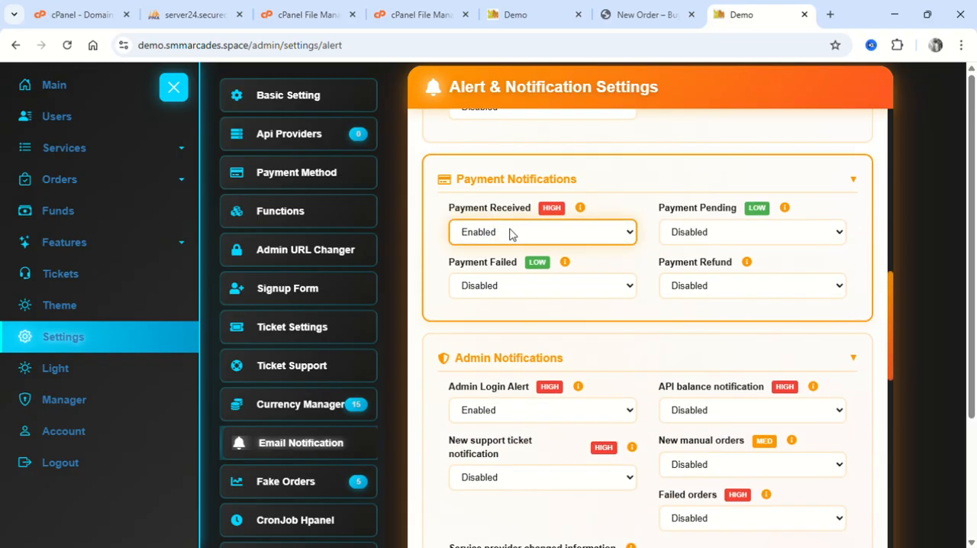
pyautogui.click(502, 283)
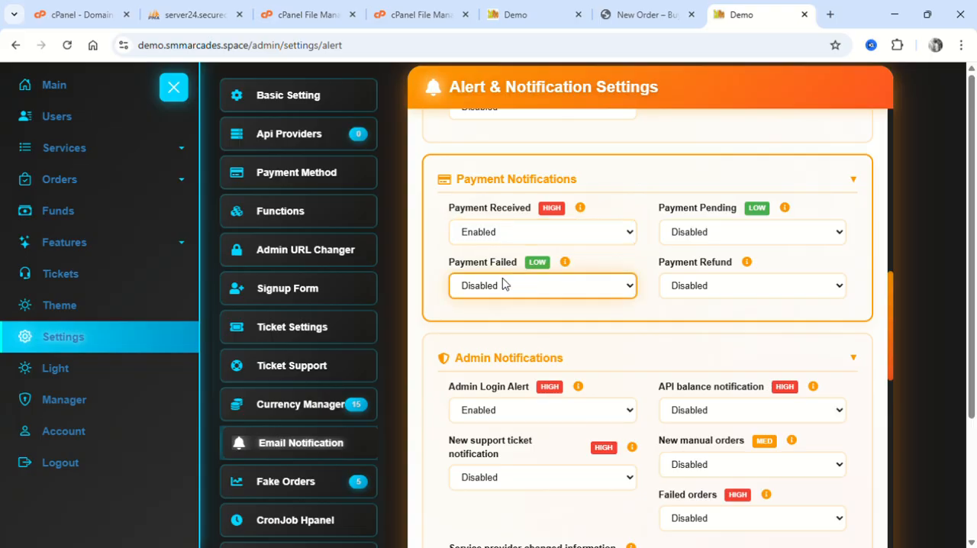
pyautogui.click(682, 235)
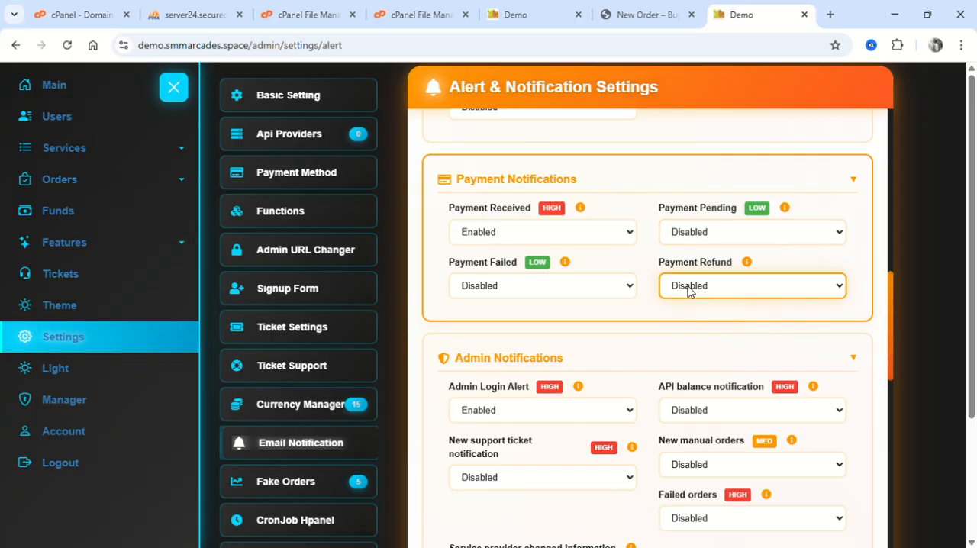
# Review the admin notifications and the user activity, financial, system health and order management alerts.
pyautogui.scroll(-2, 688, 290)
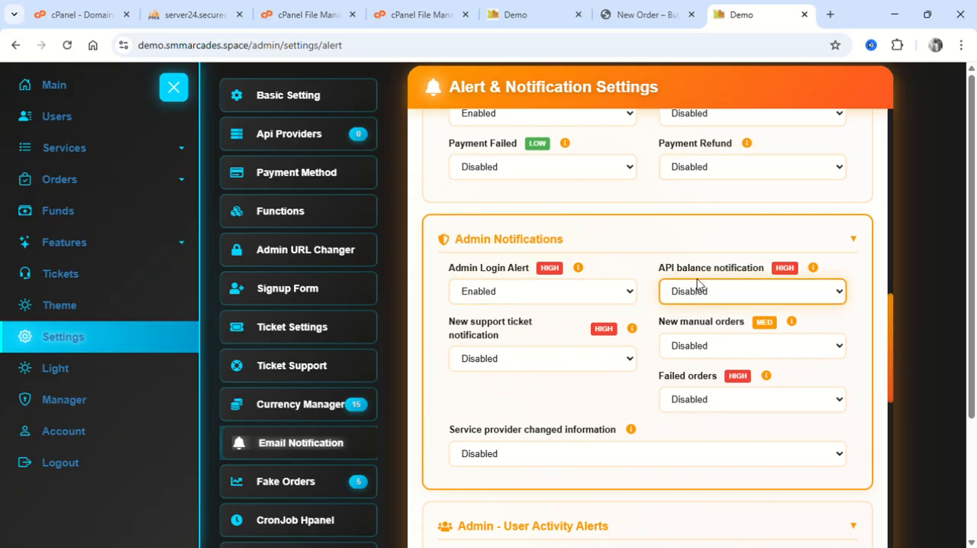
pyautogui.scroll(-7, 545, 348)
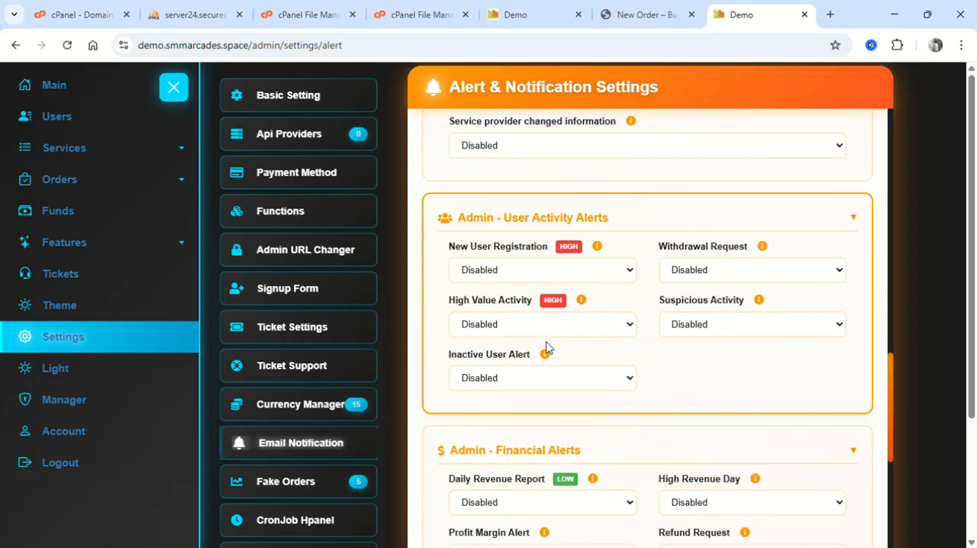
pyautogui.scroll(-4, 545, 347)
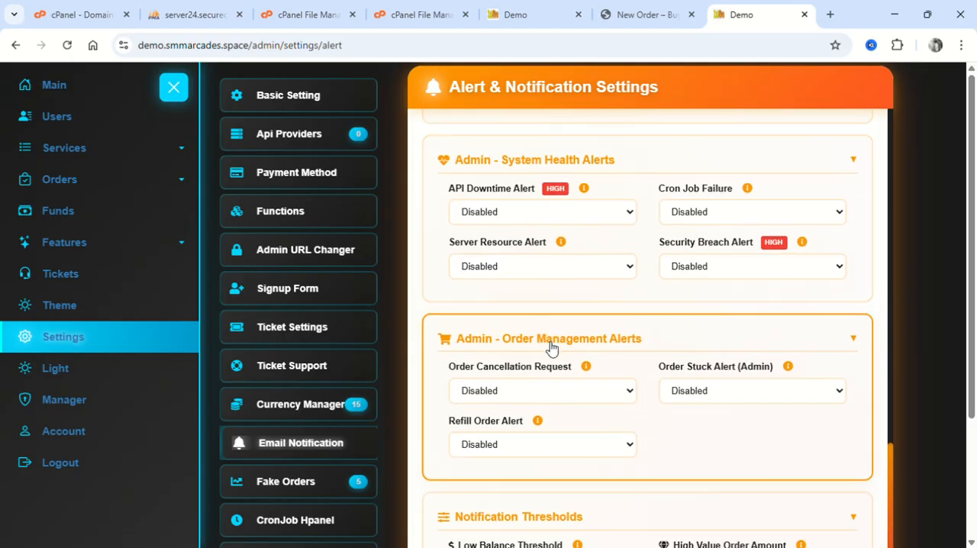
pyautogui.scroll(-1, 551, 347)
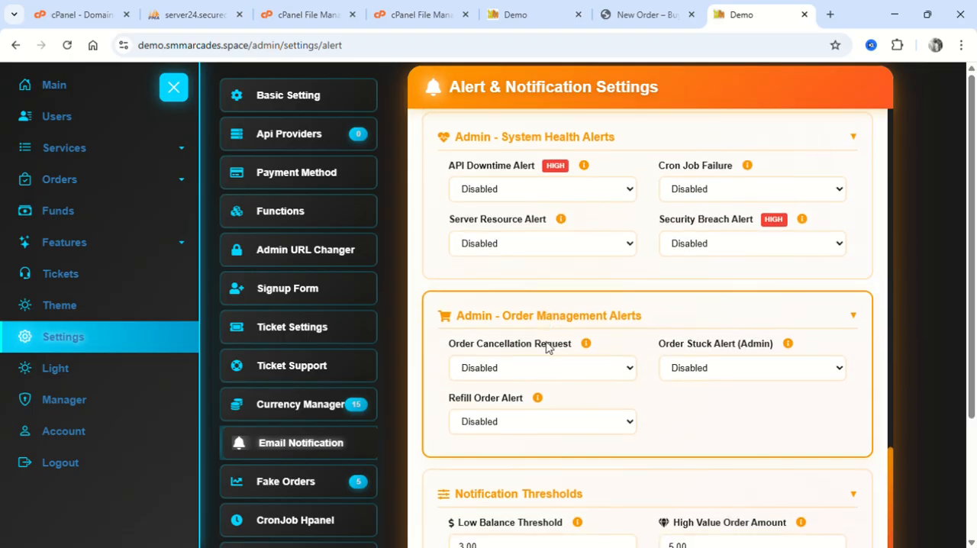
pyautogui.scroll(1, 489, 177)
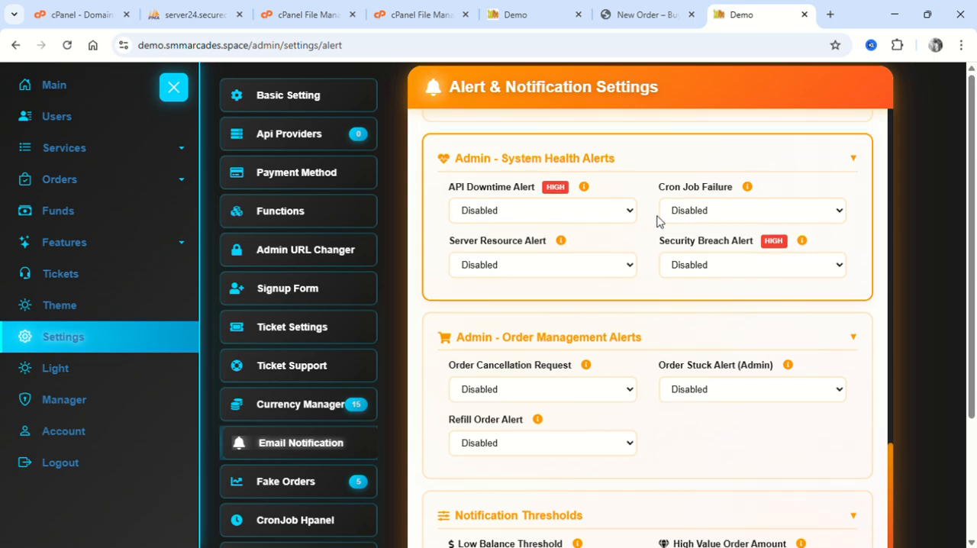
# Review the authorized email's notifications, the email rate limits and the SMTP settings, and go back to the list of settings pages.
pyautogui.scroll(-8, 551, 261)
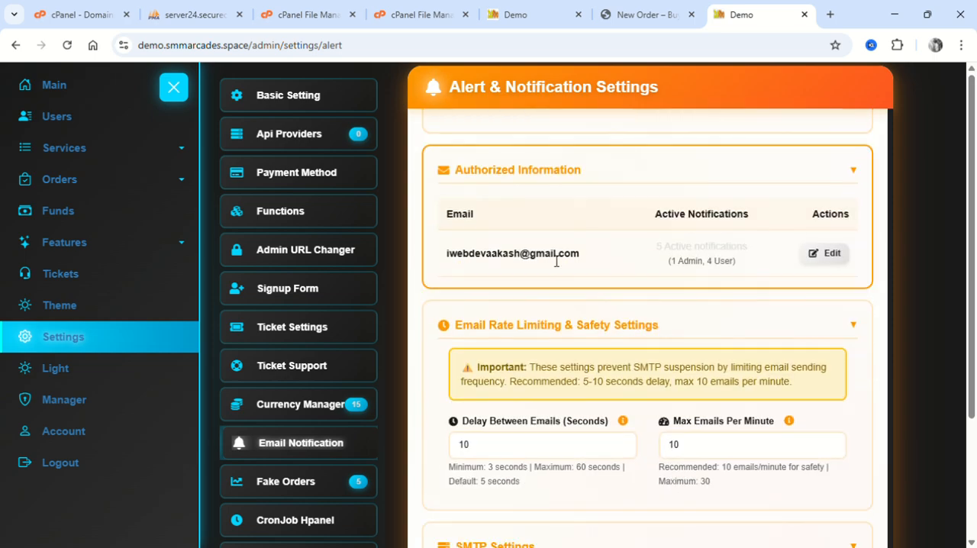
pyautogui.moveTo(638, 248); pyautogui.dragTo(748, 312)
pyautogui.scroll(-1, 748, 311)
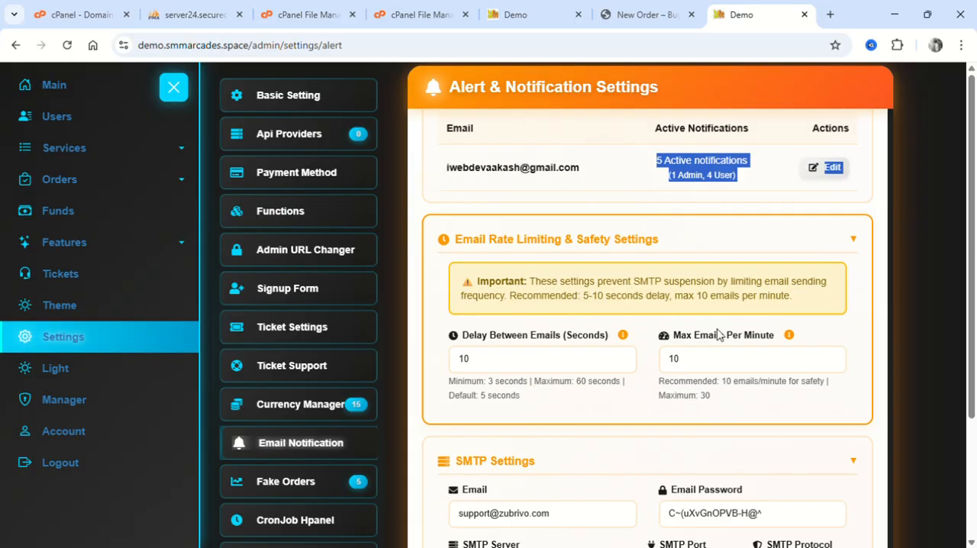
pyautogui.scroll(10, 612, 365)
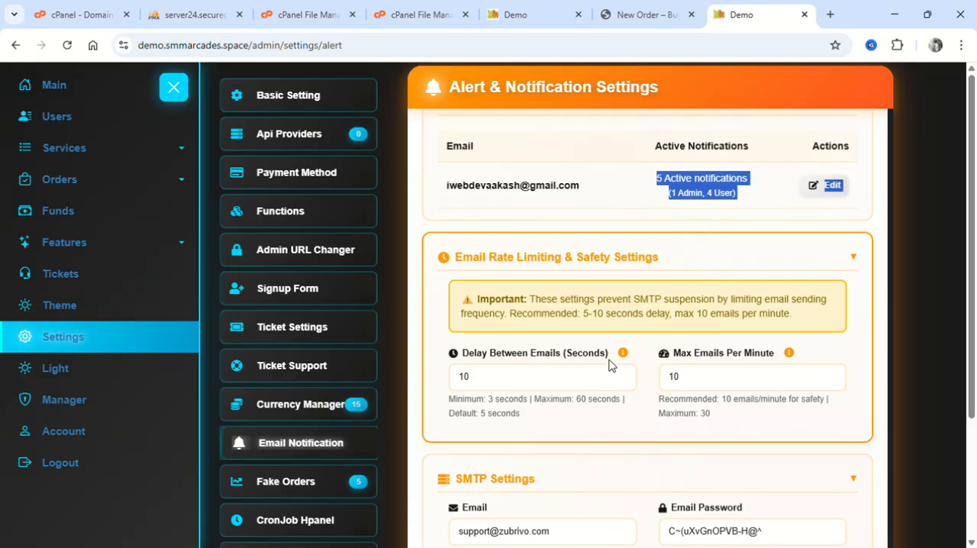
pyautogui.scroll(5, 610, 365)
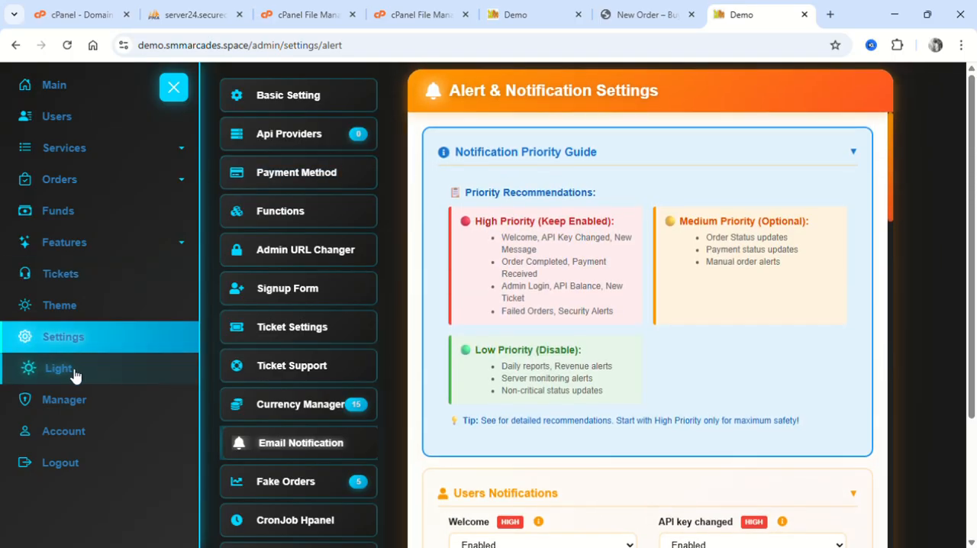
pyautogui.scroll(-2, 300, 438)
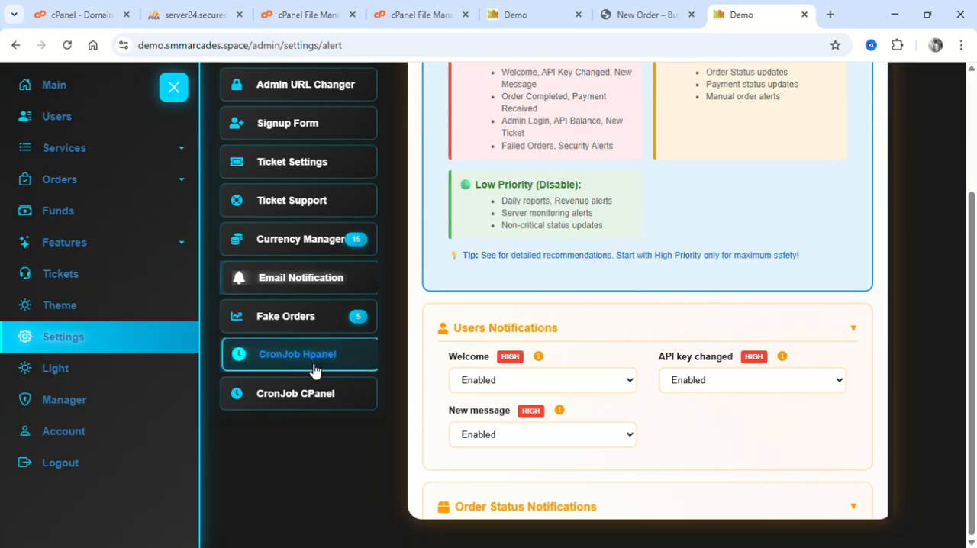
# Open the admin area's main dashboard, look at the customer-side New Order page in its browser tab, and return to the dashboard.
pyautogui.scroll(2, 316, 367)
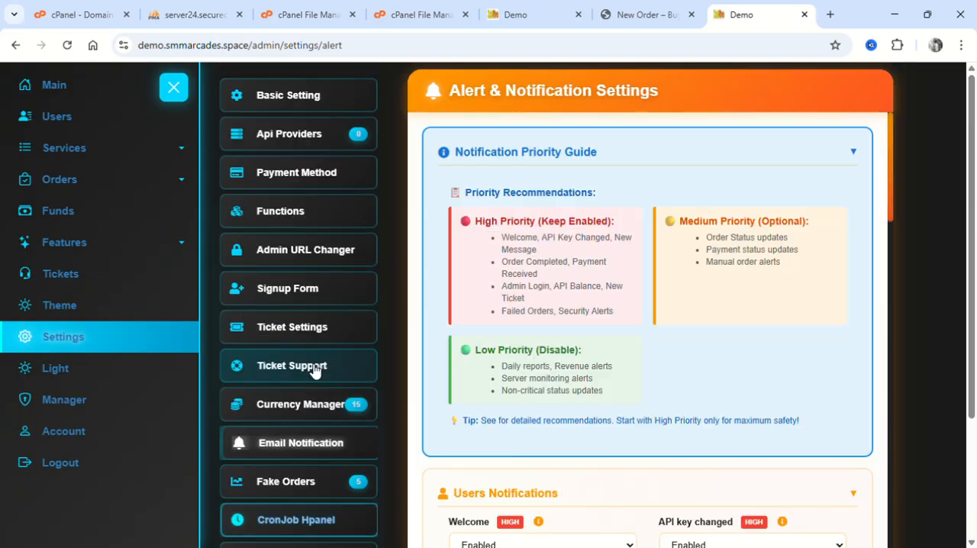
pyautogui.click(87, 94)
pyautogui.click(646, 7)
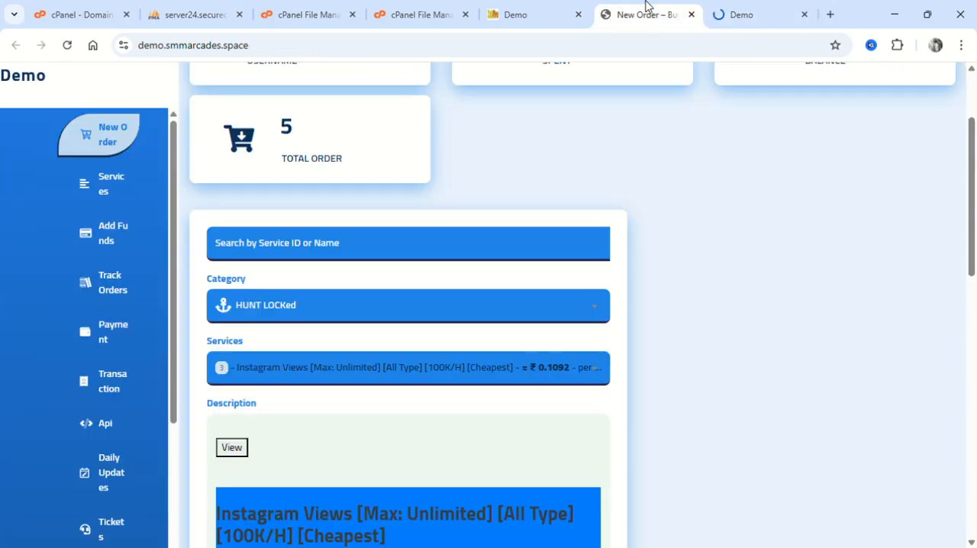
pyautogui.click(731, 13)
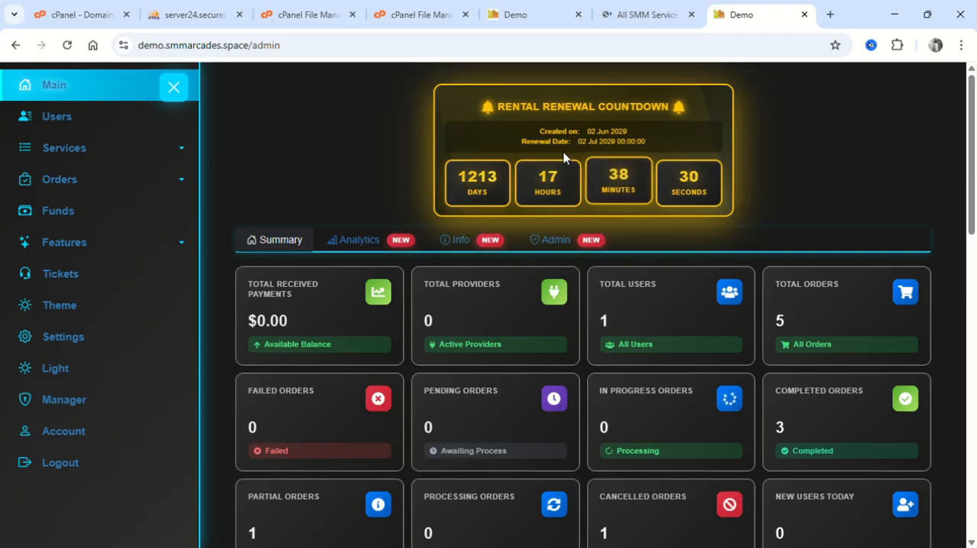
# Examine the Rental Renewal Countdown card, highlighting its title, creation date, renewal date and remaining time, and clear the text selection.
pyautogui.moveTo(479, 116); pyautogui.dragTo(671, 119)
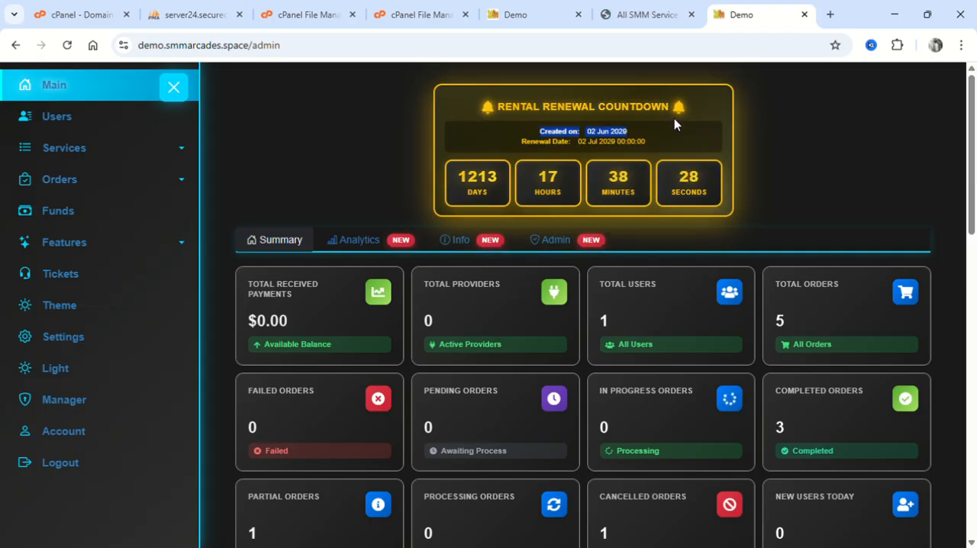
pyautogui.click(470, 100)
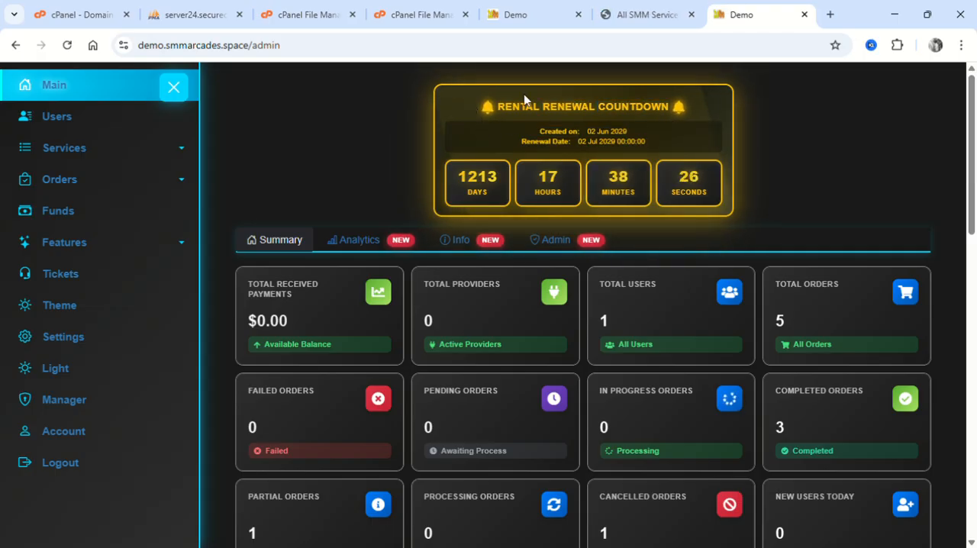
pyautogui.moveTo(485, 103); pyautogui.dragTo(689, 96)
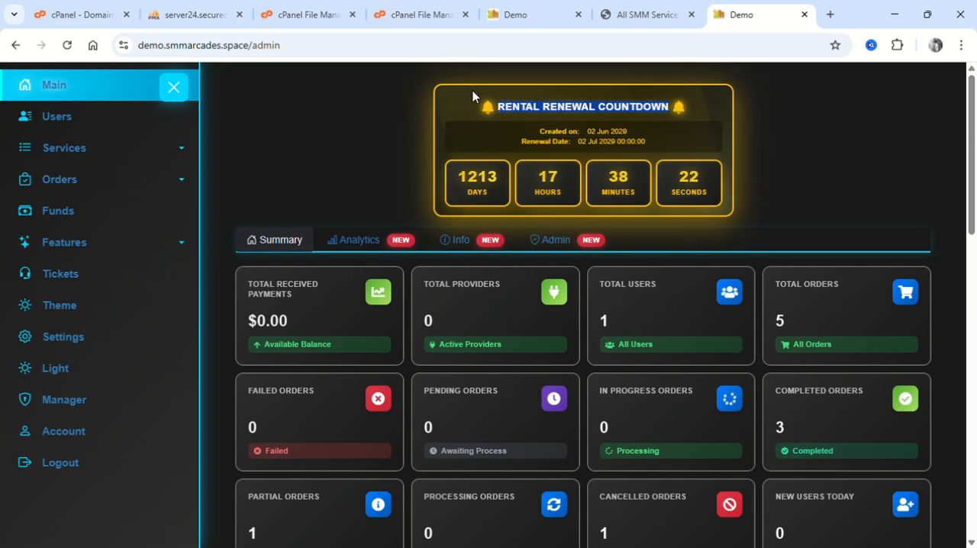
pyautogui.moveTo(472, 90); pyautogui.dragTo(770, 242)
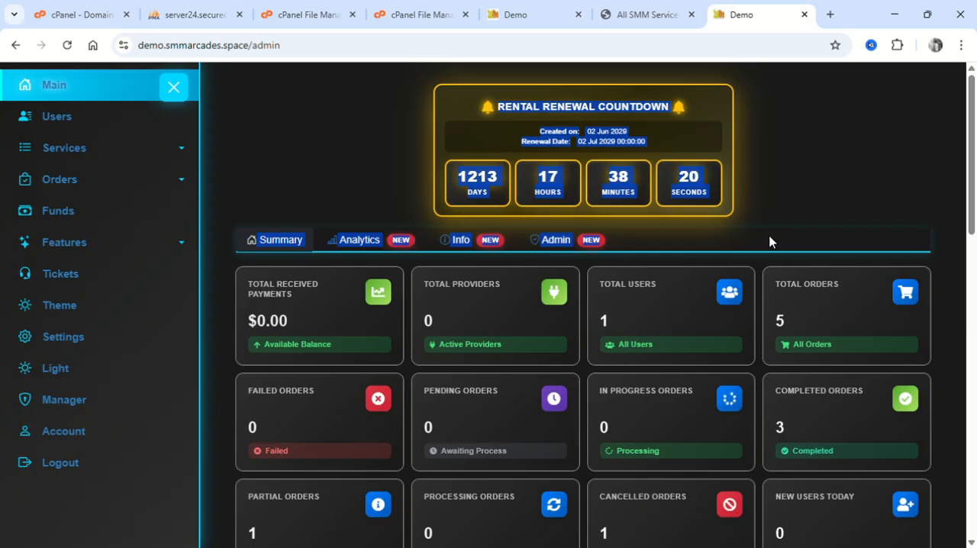
pyautogui.click(770, 242)
pyautogui.moveTo(487, 96); pyautogui.dragTo(721, 214)
pyautogui.click(721, 213)
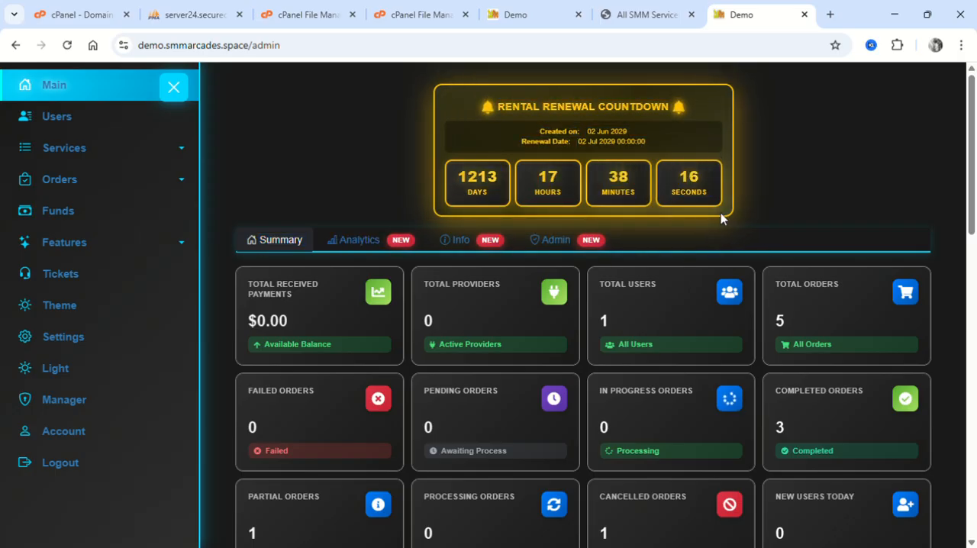
pyautogui.moveTo(470, 97); pyautogui.dragTo(713, 109)
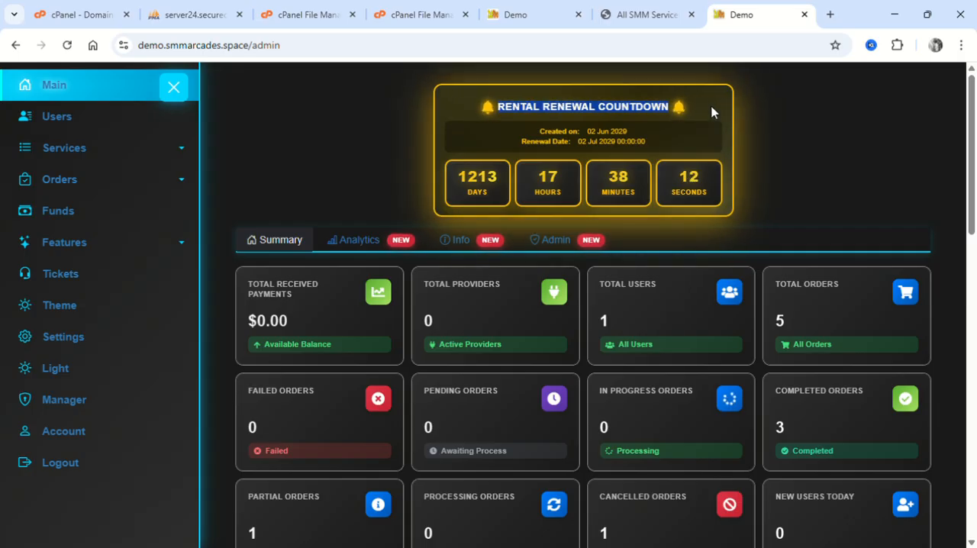
pyautogui.click(477, 108)
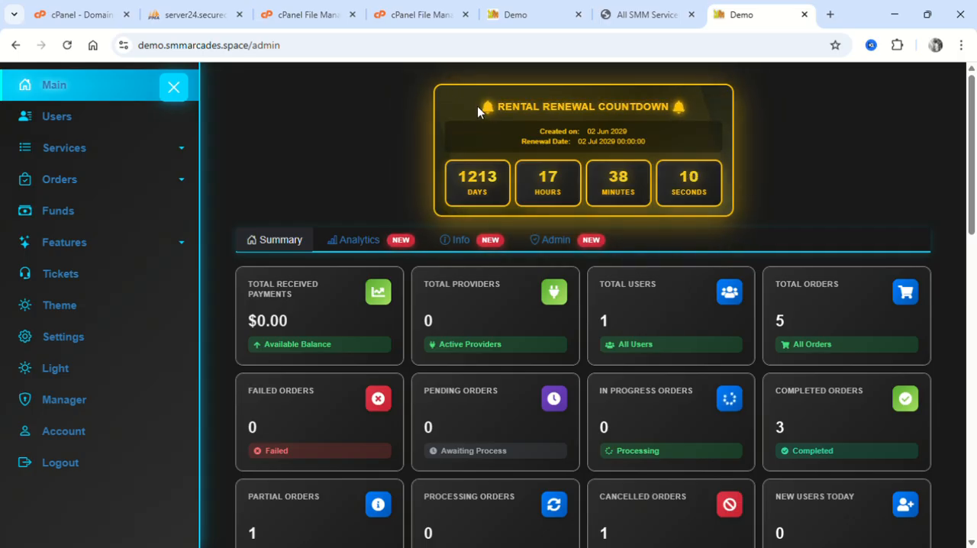